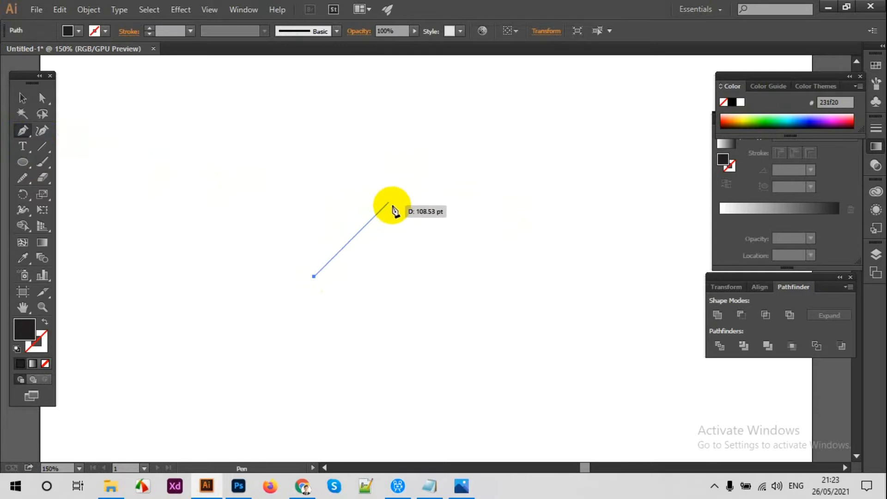
# Draw an open inverted-V path with legs about 113 pt long and swap its fill and stroke colours.
pyautogui.click(390, 201)
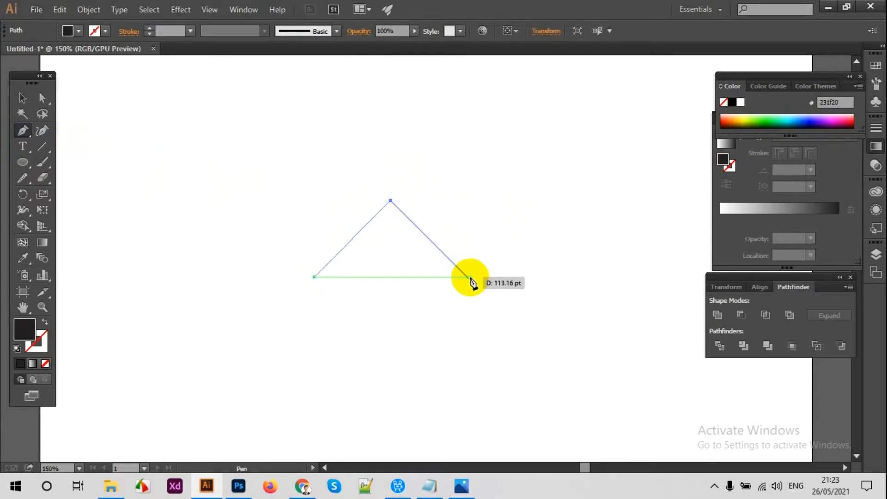
pyautogui.click(470, 277)
pyautogui.click(22, 98)
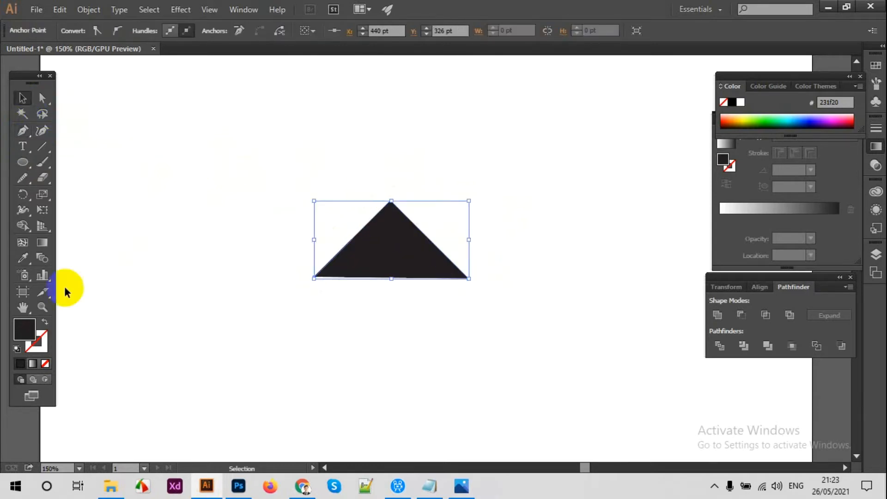
pyautogui.click(45, 322)
# Set the inverted-V path's stroke weight to 14 pt.
pyautogui.click(417, 196)
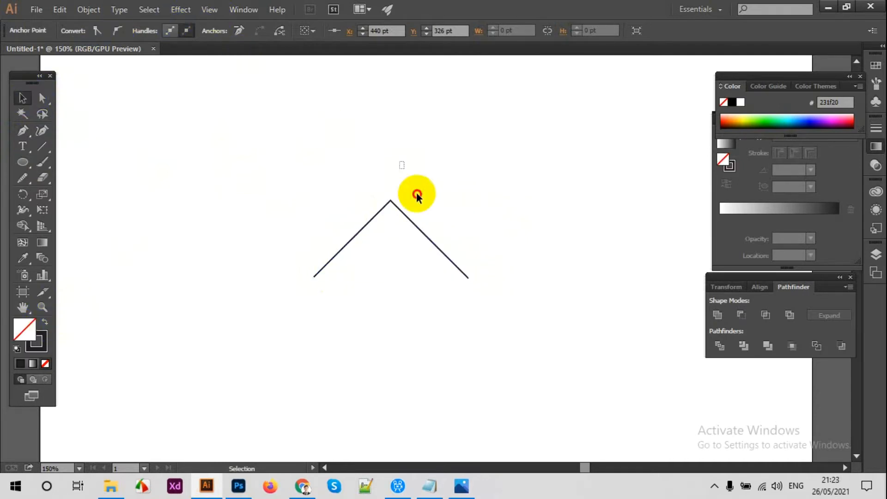
pyautogui.moveTo(417, 195); pyautogui.dragTo(436, 230)
pyautogui.click(149, 28)
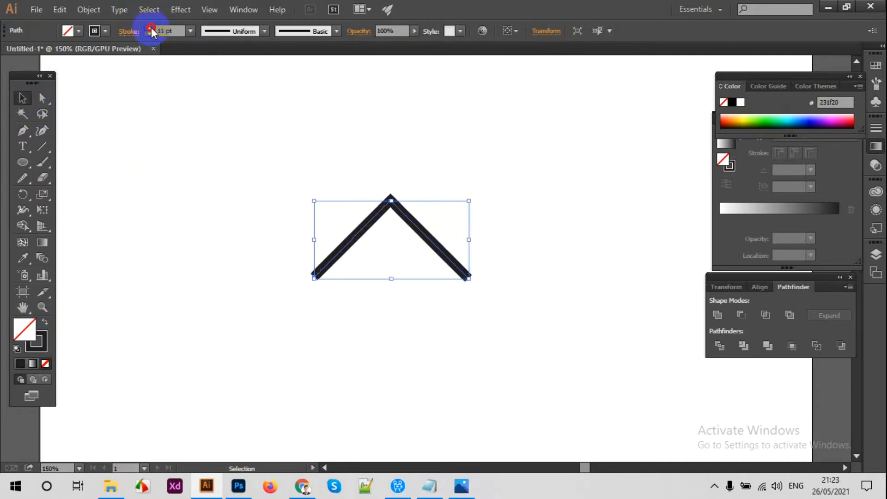
pyautogui.click(275, 171)
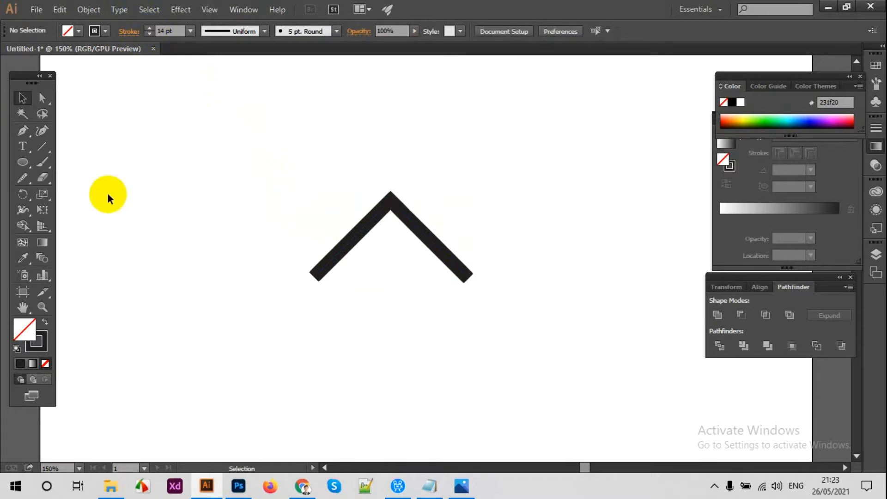
# Lengthen both legs of the inverted V by extending their lower end points diagonally outward, keeping the ends level.
pyautogui.moveTo(318, 276); pyautogui.dragTo(287, 303)
pyautogui.moveTo(469, 278); pyautogui.dragTo(493, 304)
pyautogui.click(22, 97)
pyautogui.click(249, 172)
pyautogui.moveTo(291, 169); pyautogui.dragTo(476, 248)
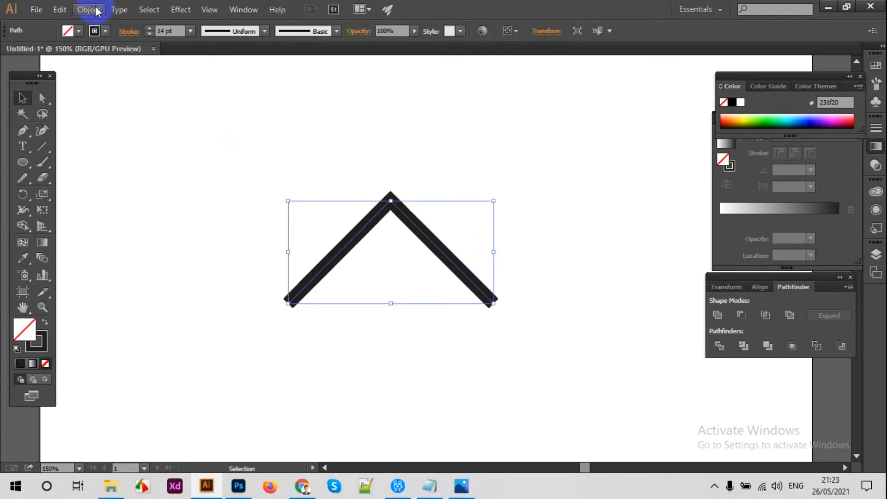
pyautogui.moveTo(411, 213); pyautogui.dragTo(211, 104)
pyautogui.click(313, 132)
pyautogui.click(266, 165)
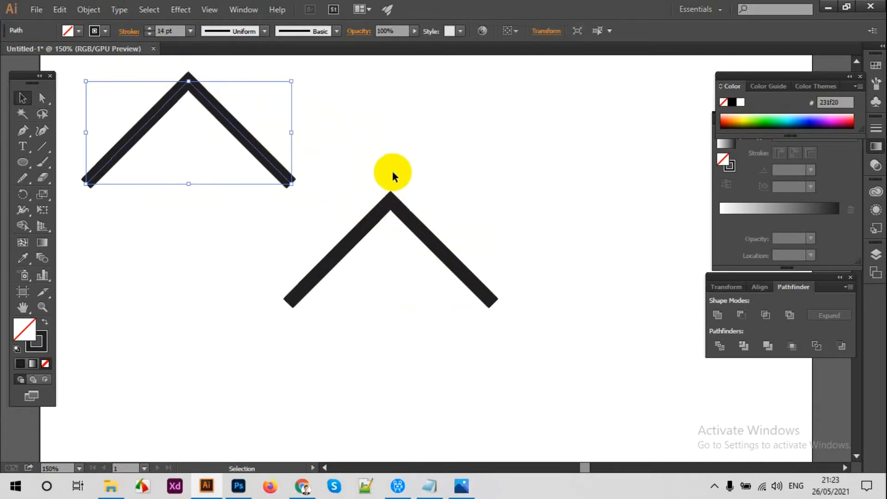
pyautogui.hotkey('ctrl', 'z')
# Expand the inverted V's stroke into a filled shape.
pyautogui.click(89, 9)
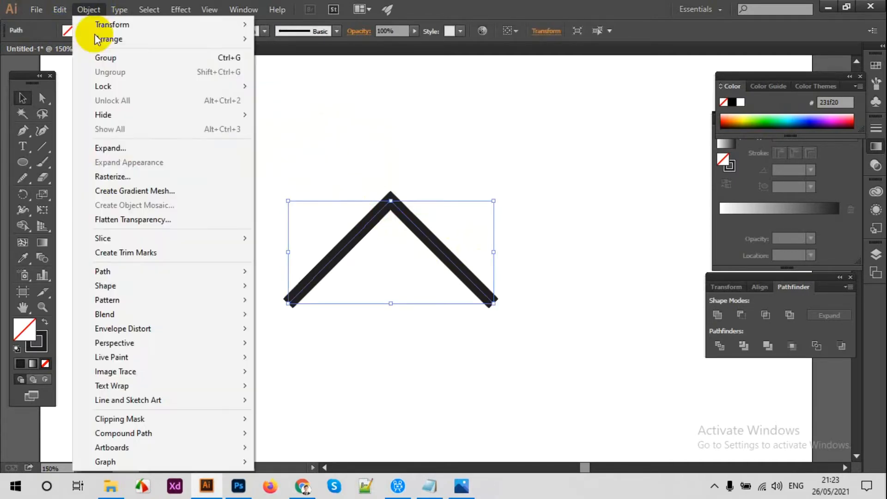
pyautogui.click(104, 147)
pyautogui.click(414, 309)
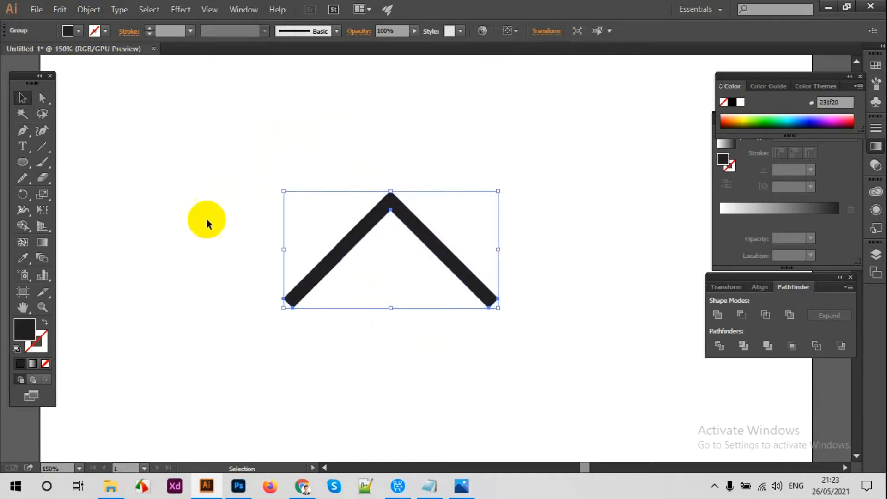
pyautogui.click(212, 152)
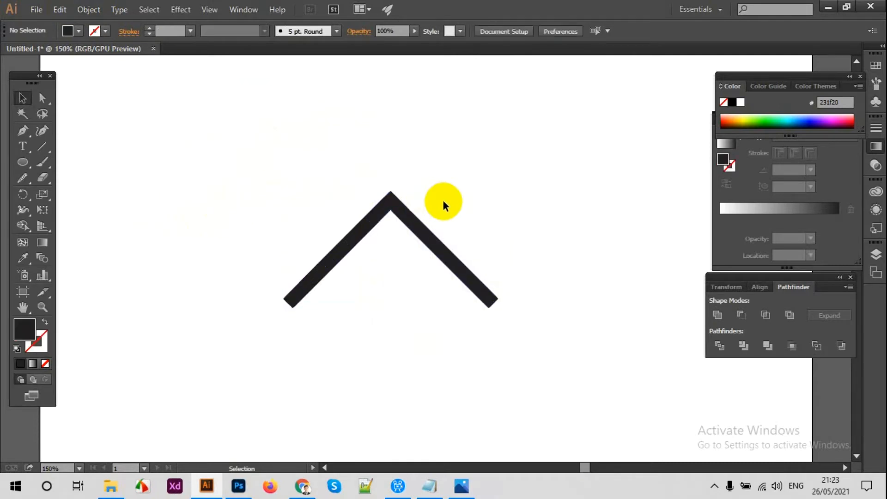
# Duplicate the expanded inverted V, scale the copy down to about two thirds and place it overlapping the original's left leg.
pyautogui.moveTo(442, 246); pyautogui.dragTo(238, 152)
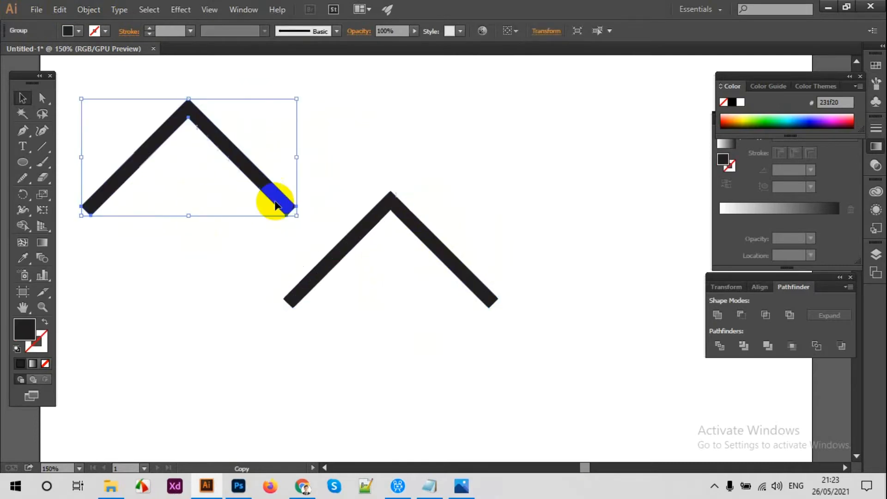
pyautogui.moveTo(295, 213); pyautogui.dragTo(306, 295)
pyautogui.click(275, 182)
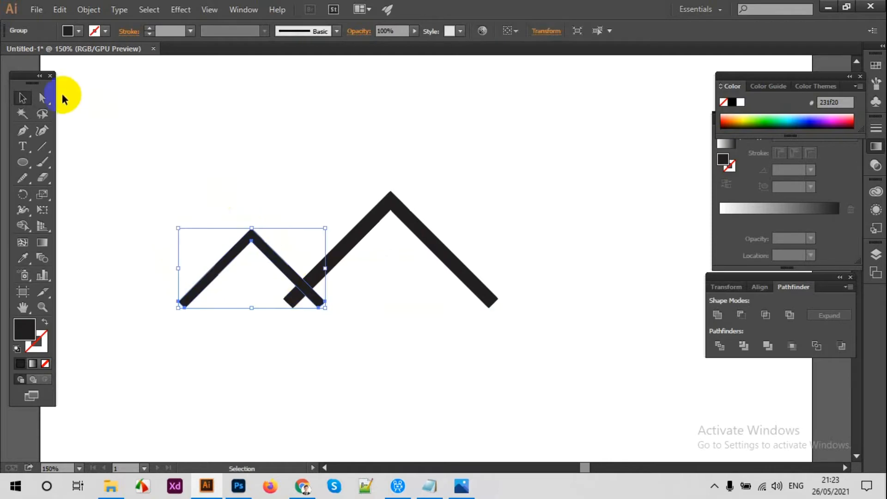
# Raise only the small peak's apex points so that its legs become steeper.
pyautogui.click(42, 98)
pyautogui.click(230, 208)
pyautogui.click(262, 249)
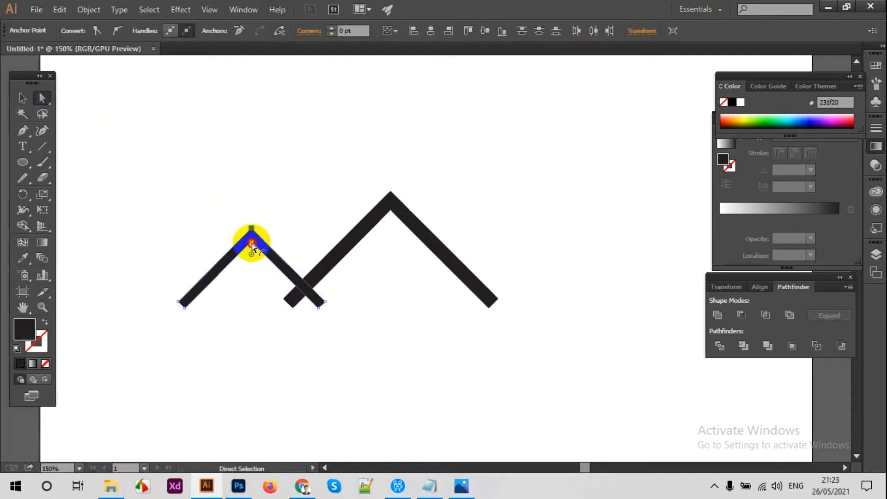
pyautogui.moveTo(252, 243); pyautogui.dragTo(256, 255)
pyautogui.click(235, 196)
pyautogui.hotkey('ctrl', 'z')
pyautogui.click(226, 197)
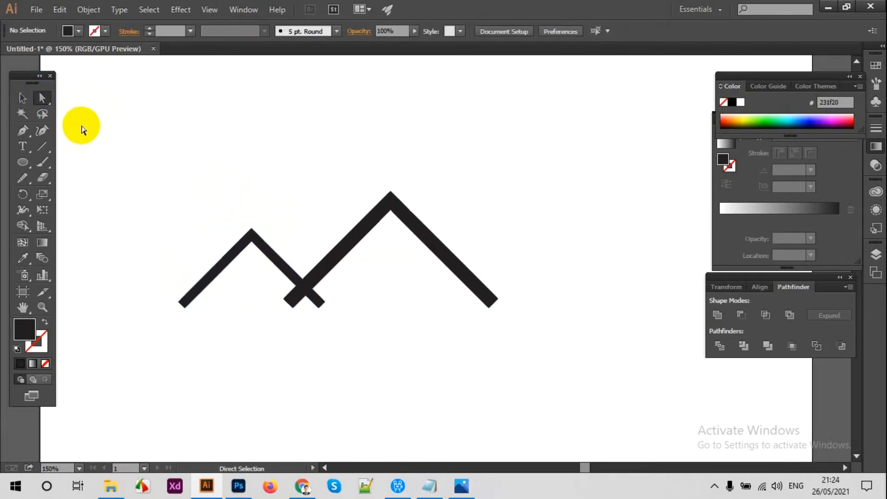
pyautogui.moveTo(200, 183); pyautogui.dragTo(252, 218)
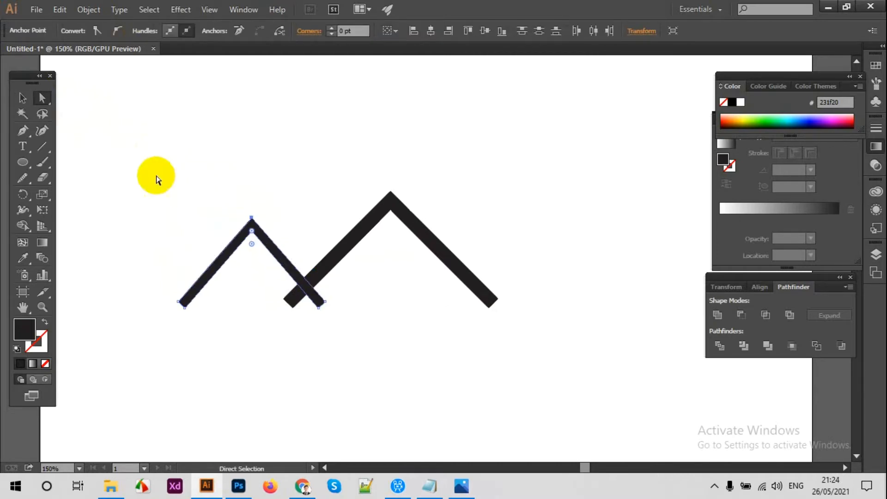
pyautogui.click(22, 98)
# Scale the small peak down proportionally about its centre.
pyautogui.click(266, 181)
pyautogui.click(267, 249)
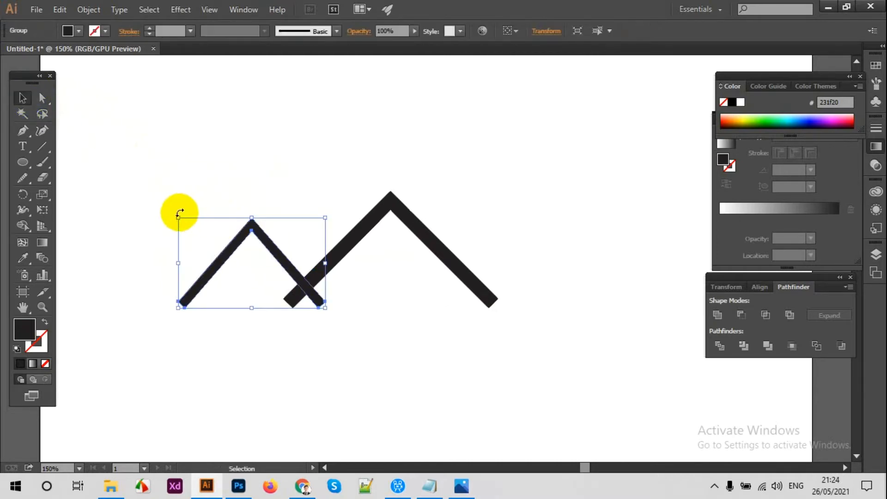
pyautogui.moveTo(178, 217); pyautogui.dragTo(188, 223)
pyautogui.click(259, 194)
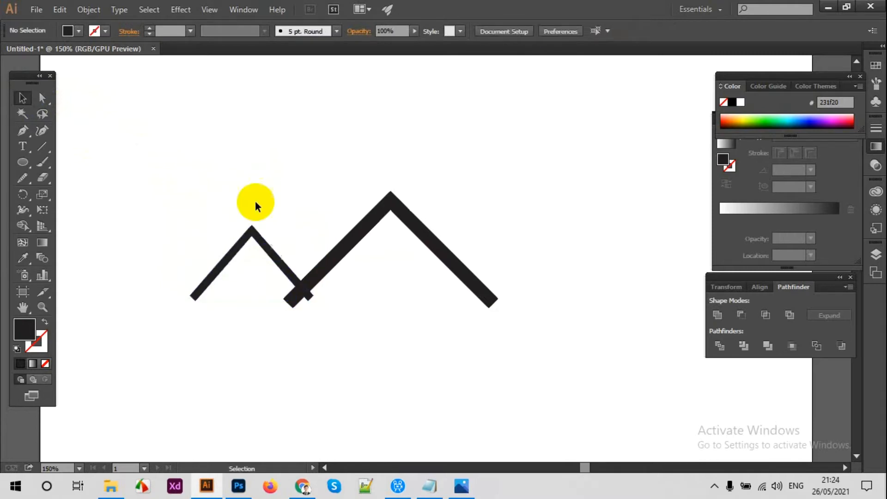
# Align the bottom edges of the small and large peaks.
pyautogui.moveTo(254, 200); pyautogui.dragTo(541, 333)
pyautogui.click(761, 287)
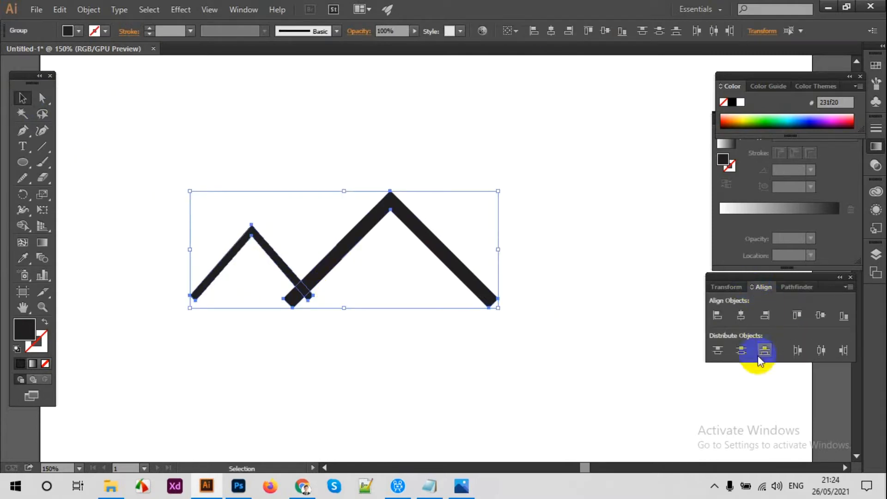
pyautogui.click(834, 317)
pyautogui.click(573, 370)
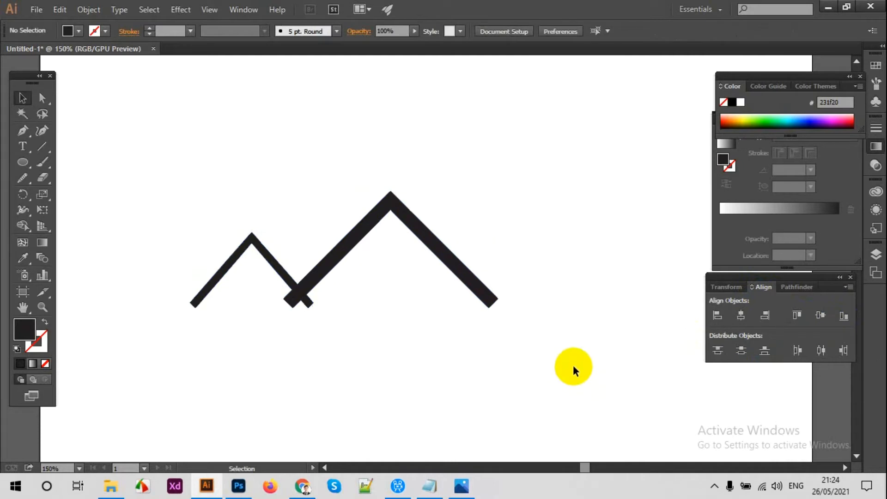
# Move the small peak horizontally toward the large one so that their legs cross above the base.
pyautogui.moveTo(288, 281); pyautogui.dragTo(315, 283)
pyautogui.click(325, 321)
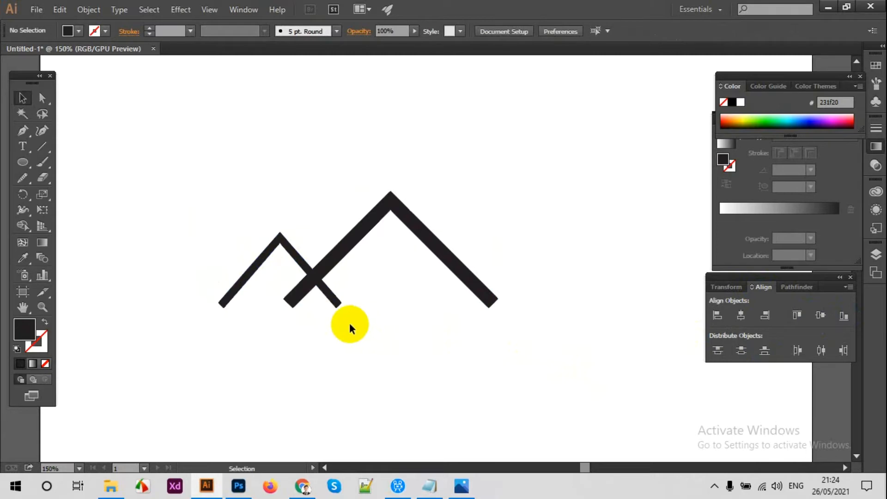
pyautogui.click(320, 300)
pyautogui.click(334, 320)
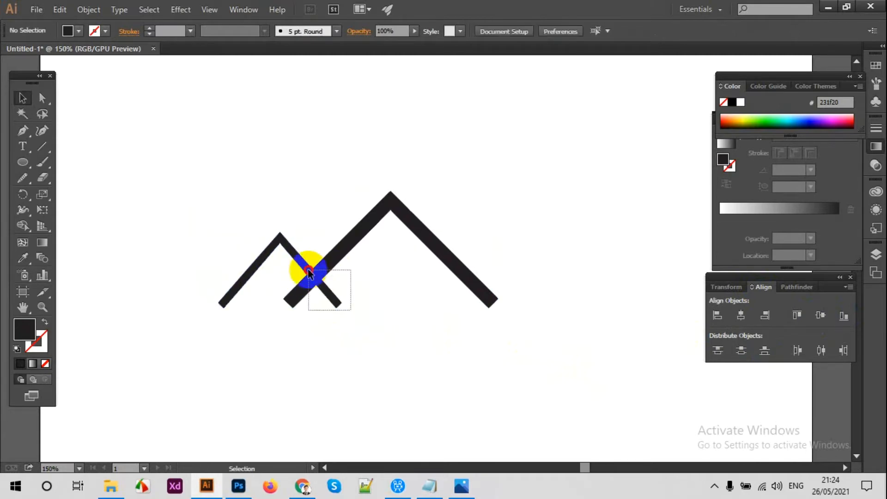
pyautogui.click(323, 288)
pyautogui.click(303, 311)
pyautogui.moveTo(332, 299); pyautogui.dragTo(341, 300)
# Remove the two leg ends extending below the crossing of the small and large peaks with the Shape Builder.
pyautogui.moveTo(349, 334)
pyautogui.mouseDown()
pyautogui.moveTo(323, 283)
pyautogui.moveTo(301, 295)
pyautogui.mouseUp()
pyautogui.click(22, 225)
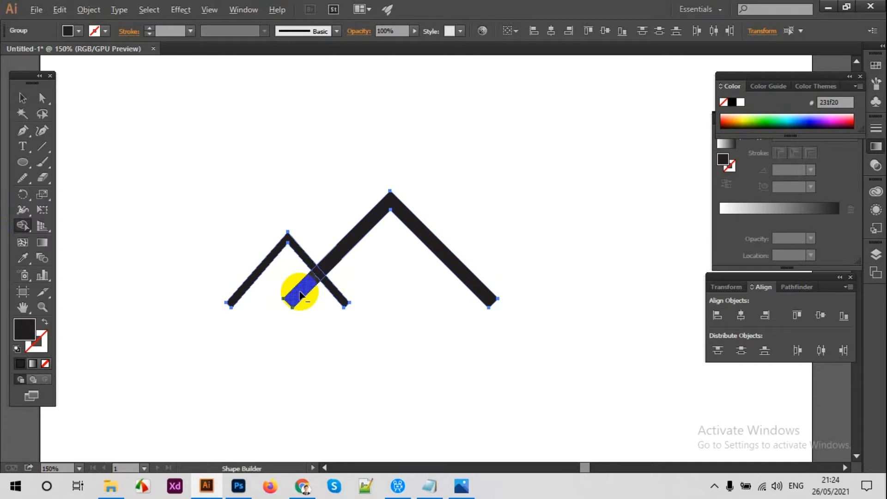
pyautogui.moveTo(300, 295); pyautogui.dragTo(303, 296)
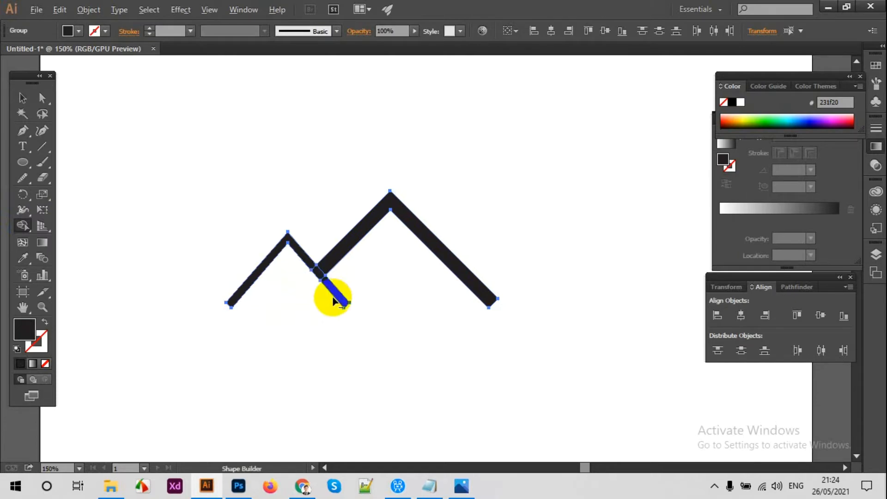
pyautogui.keyDown('alt'); pyautogui.click(340, 298); pyautogui.keyUp('alt')
pyautogui.click(23, 98)
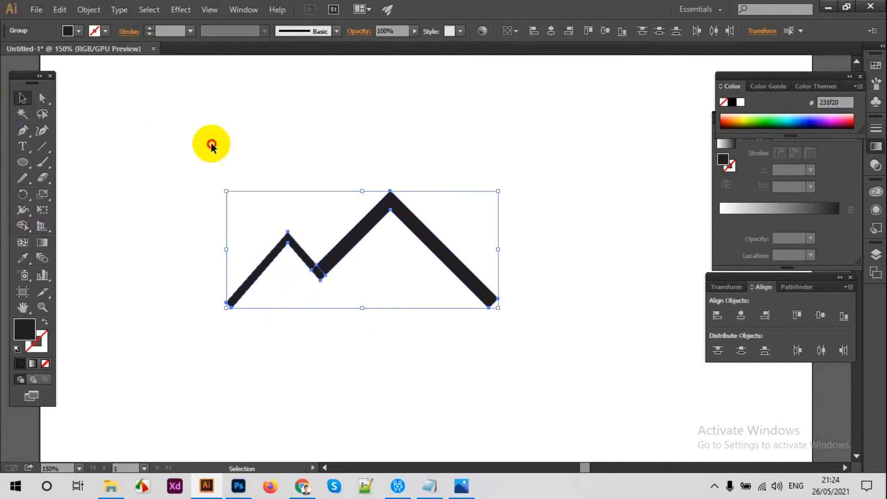
pyautogui.click(212, 147)
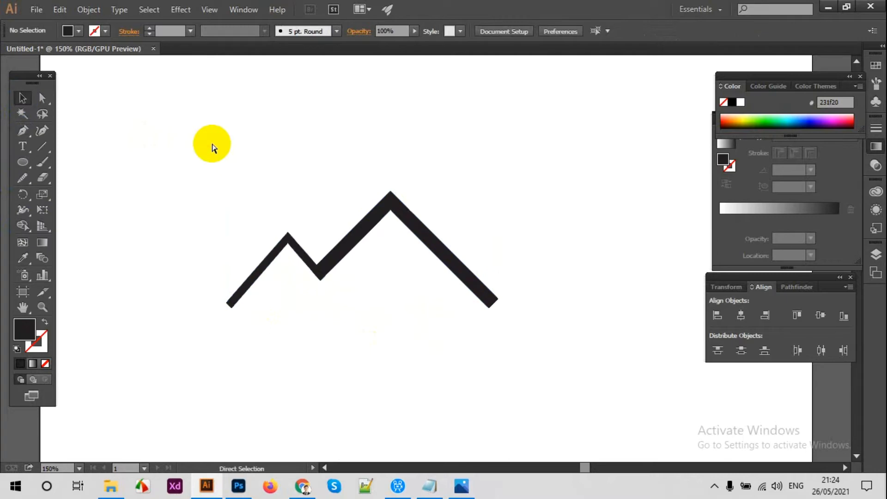
# Draw an open inverted-V path with legs about 92 pt long over the small peak and move it right of the large peak.
pyautogui.hscroll(2, 480, 214)
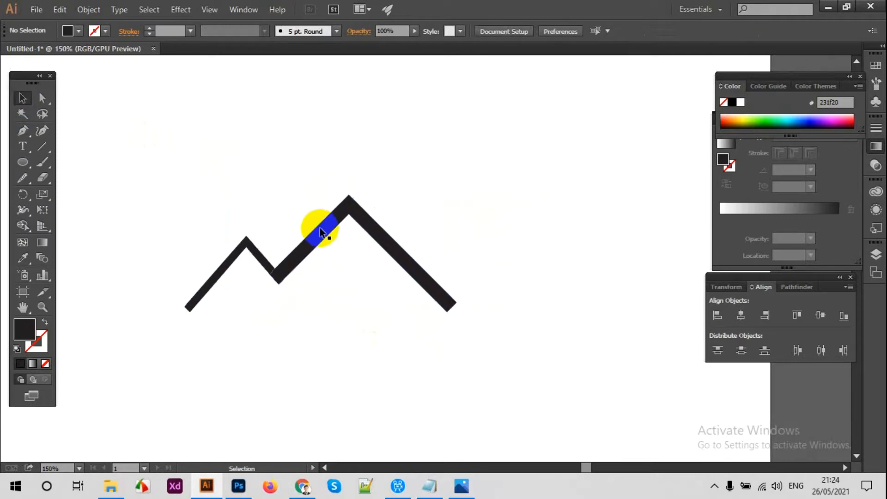
pyautogui.scroll(2, 339, 227)
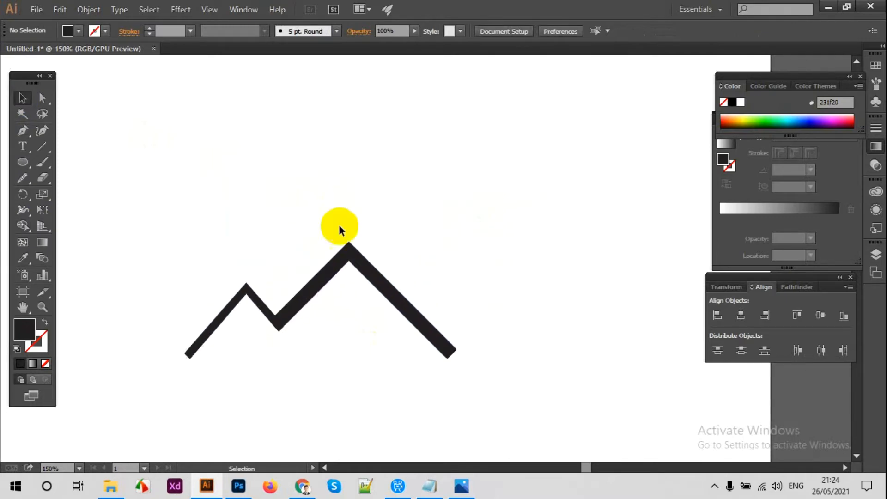
pyautogui.moveTo(430, 238); pyautogui.dragTo(437, 228)
pyautogui.click(23, 131)
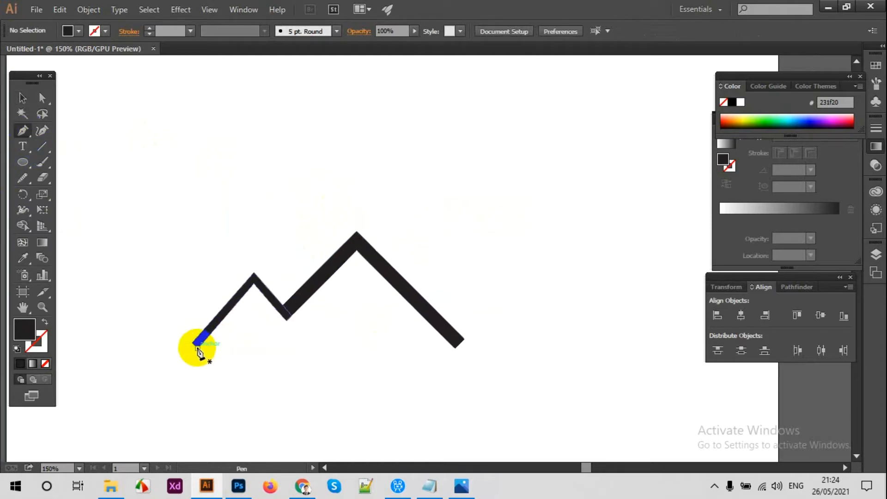
pyautogui.click(193, 347)
pyautogui.click(253, 278)
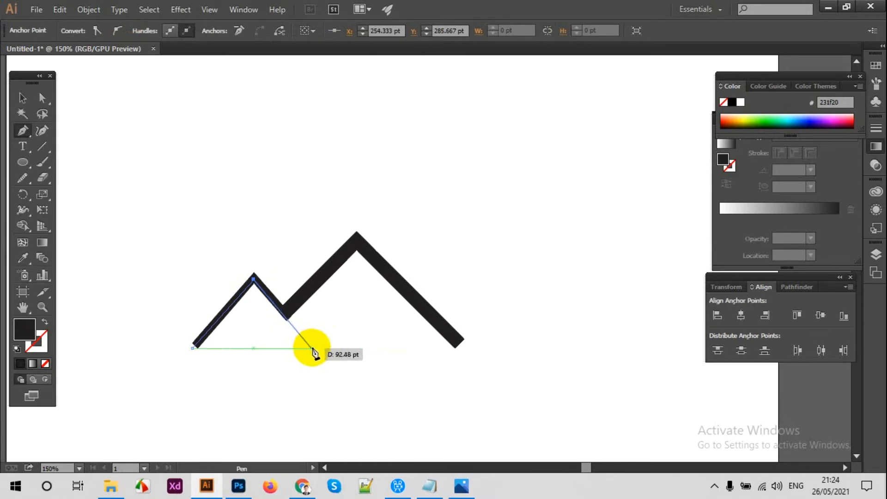
pyautogui.click(312, 347)
pyautogui.click(22, 98)
pyautogui.moveTo(245, 324)
pyautogui.mouseDown()
pyautogui.moveTo(486, 356)
pyautogui.moveTo(548, 293)
pyautogui.moveTo(545, 272)
pyautogui.mouseUp()
# Swap the new path's fill and stroke colours and set its stroke weight to 14 pt.
pyautogui.click(50, 323)
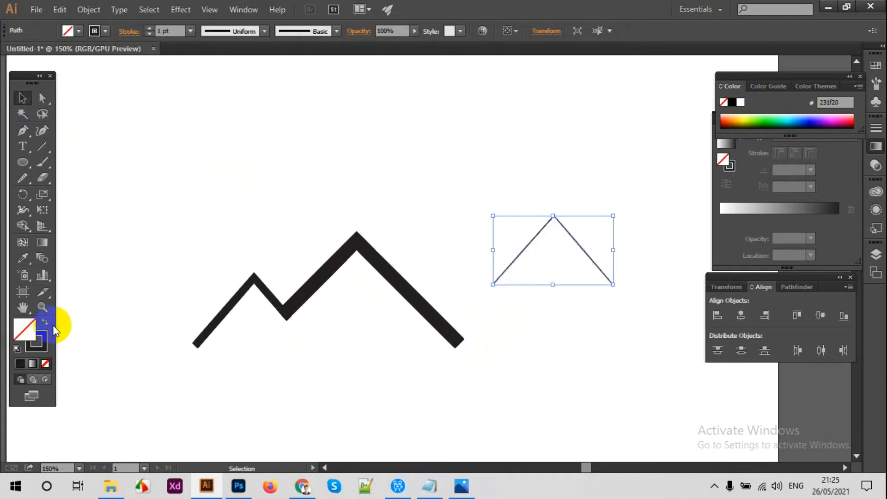
pyautogui.click(152, 29)
pyautogui.click(152, 29)
pyautogui.click(152, 29)
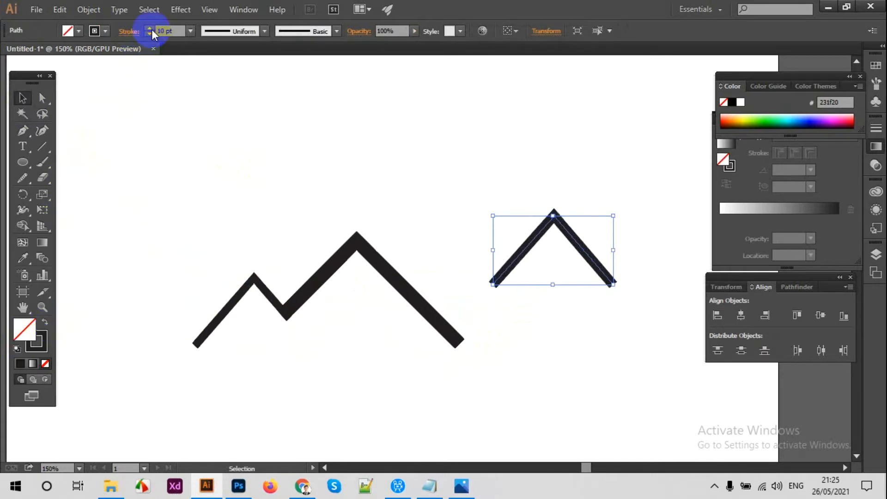
pyautogui.click(209, 117)
pyautogui.moveTo(491, 182); pyautogui.dragTo(569, 266)
pyautogui.click(148, 28)
pyautogui.click(149, 29)
pyautogui.click(149, 29)
pyautogui.click(308, 123)
# Expand the fill and stroke of the third peak into a filled shape.
pyautogui.moveTo(482, 155); pyautogui.dragTo(585, 243)
pyautogui.click(81, 11)
pyautogui.click(106, 148)
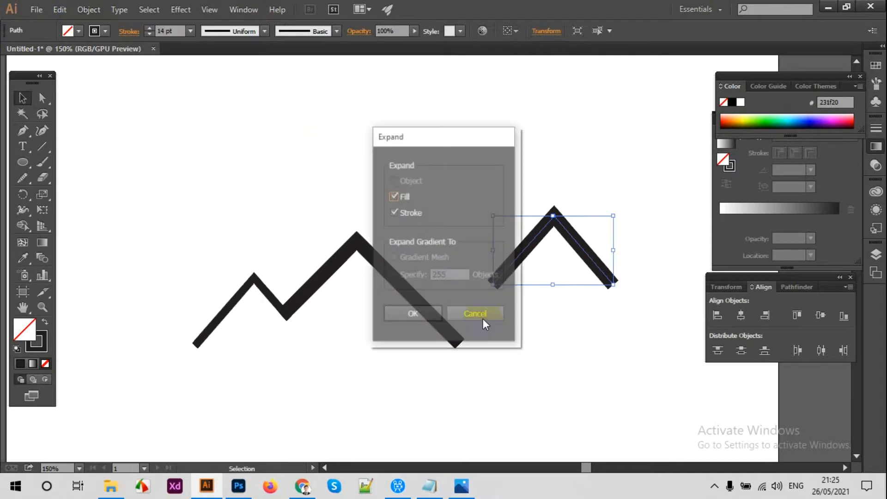
pyautogui.click(410, 314)
# Make the third peak taller and move it so that its left leg crosses the large peak's right leg.
pyautogui.click(553, 229)
pyautogui.click(554, 206)
pyautogui.moveTo(553, 205); pyautogui.dragTo(486, 282)
pyautogui.click(567, 169)
pyautogui.click(407, 284)
pyautogui.click(434, 268)
# Unite the small and large peaks into a single shape.
pyautogui.moveTo(150, 212); pyautogui.dragTo(326, 345)
pyautogui.click(796, 287)
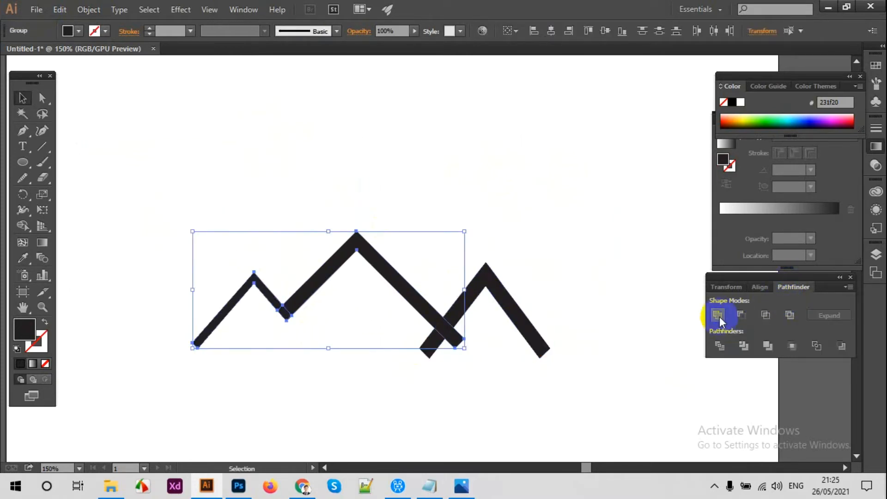
pyautogui.click(718, 316)
# Align the united peaks and the third peak along their bottom edges.
pyautogui.moveTo(308, 214); pyautogui.dragTo(479, 318)
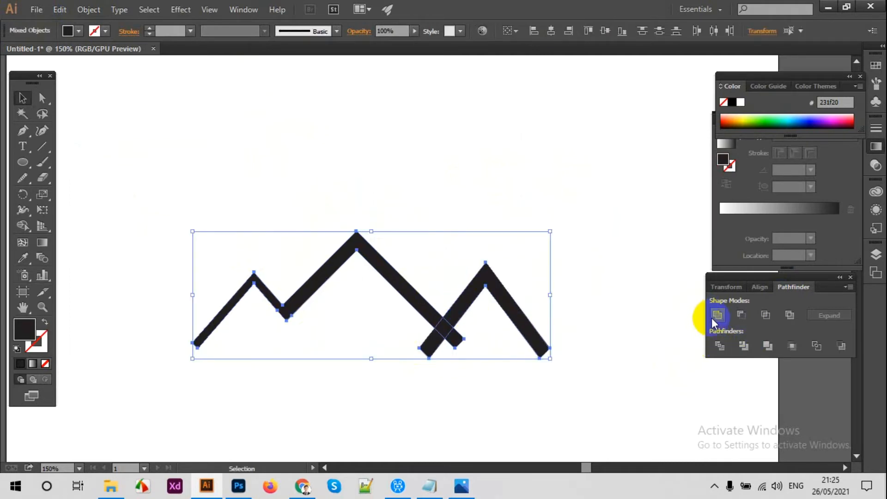
pyautogui.click(760, 287)
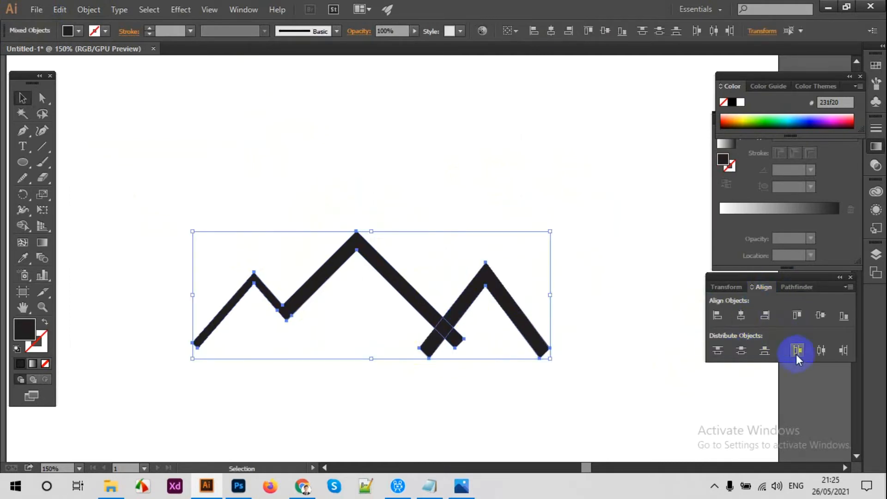
pyautogui.click(843, 318)
pyautogui.click(498, 218)
# Nudge the third peak slightly left so that its left leg overlaps more of the large peak's right leg.
pyautogui.click(483, 290)
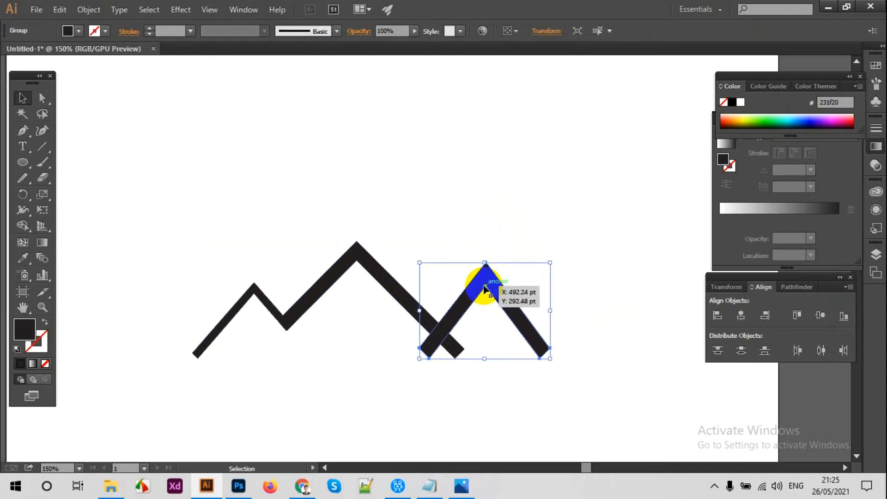
pyautogui.press('Left')
pyautogui.press('Left')
pyautogui.press('Left')
pyautogui.press('Left')
pyautogui.press('Left')
pyautogui.press('Left')
pyautogui.press('Left')
pyautogui.press('Left')
pyautogui.press('Left')
pyautogui.press('Left')
pyautogui.press('Left')
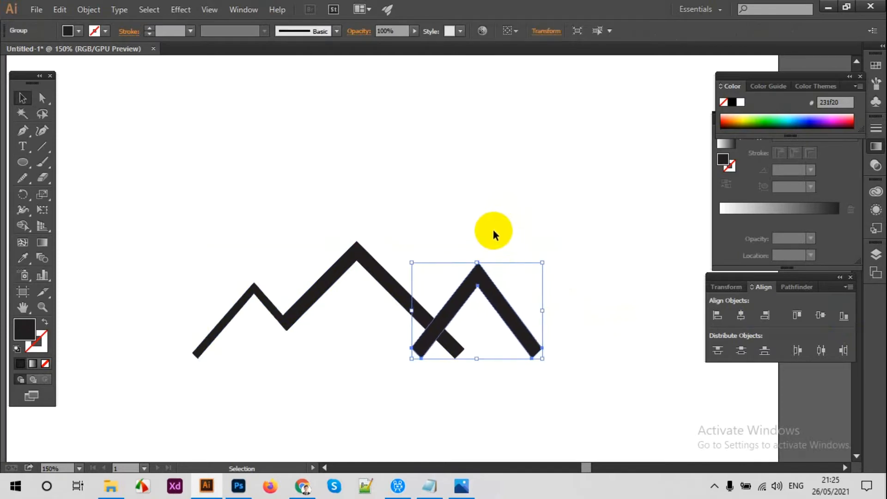
pyautogui.click(493, 229)
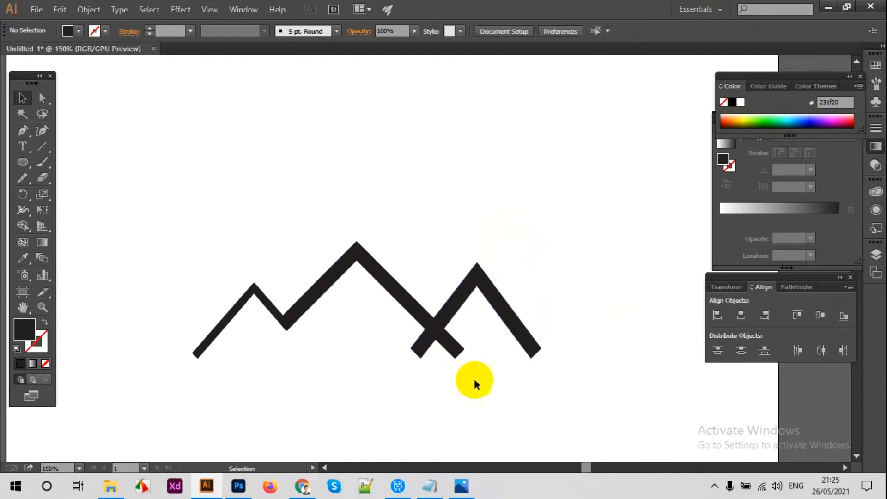
# Remove the end of the large peak's right leg protruding past the third peak's left leg with Shape Builder.
pyautogui.moveTo(447, 353)
pyautogui.mouseDown()
pyautogui.moveTo(430, 325)
pyautogui.moveTo(440, 353)
pyautogui.moveTo(458, 352)
pyautogui.mouseUp()
pyautogui.click(23, 226)
pyautogui.click(22, 98)
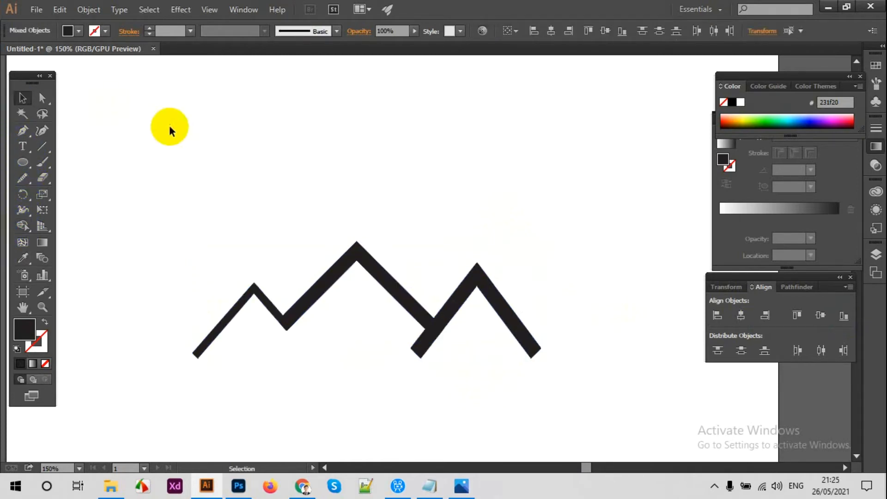
pyautogui.click(173, 132)
# Draw a straight horizontal line across the feet of all the peaks and shift it up slightly as a cutting line.
pyautogui.click(23, 130)
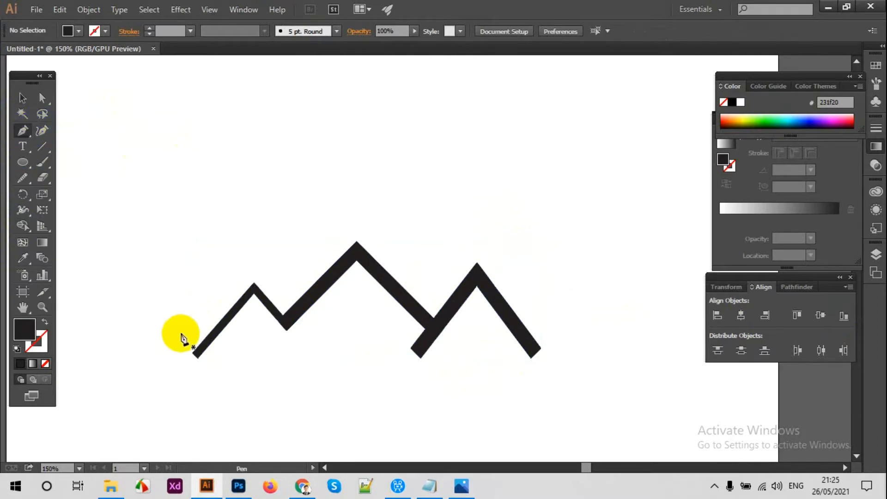
pyautogui.click(187, 352)
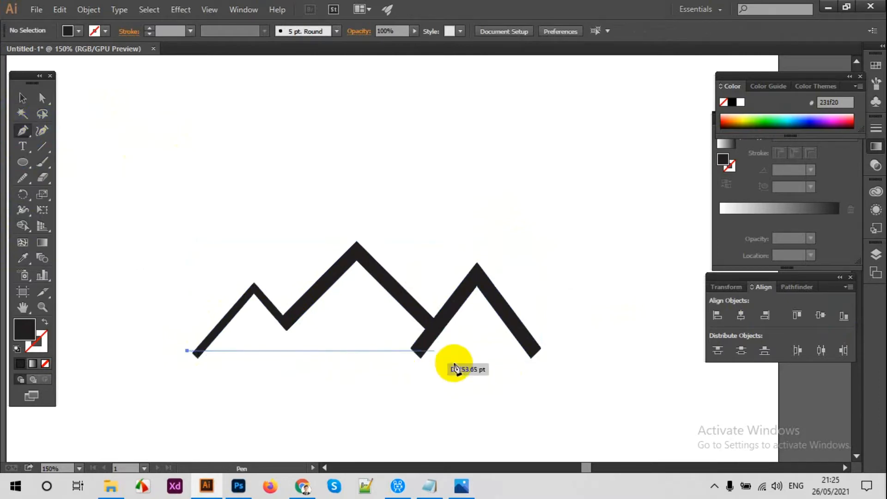
pyautogui.click(561, 351)
pyautogui.click(22, 98)
pyautogui.click(228, 163)
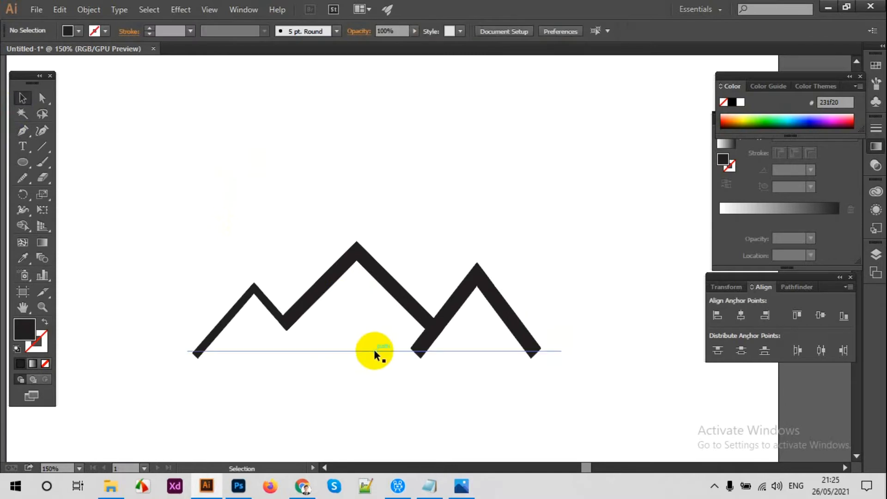
pyautogui.moveTo(375, 351); pyautogui.dragTo(376, 346)
pyautogui.click(371, 385)
# Cut away the three leg ends below the horizontal line with Shape Builder to give the mountains flat feet.
pyautogui.moveTo(159, 239); pyautogui.dragTo(620, 375)
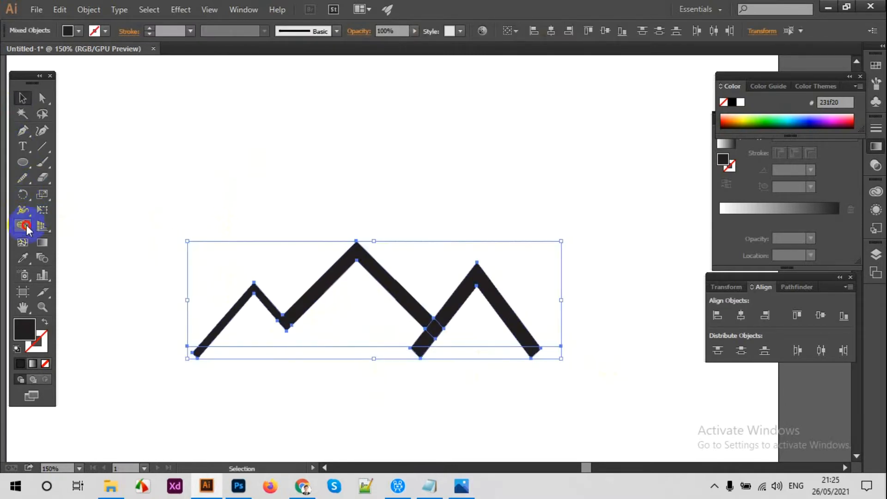
pyautogui.click(23, 226)
pyautogui.keyDown('alt'); pyautogui.click(196, 353); pyautogui.keyUp('alt')
pyautogui.keyDown('alt'); pyautogui.click(420, 354); pyautogui.keyUp('alt')
pyautogui.keyDown('alt'); pyautogui.click(533, 353); pyautogui.keyUp('alt')
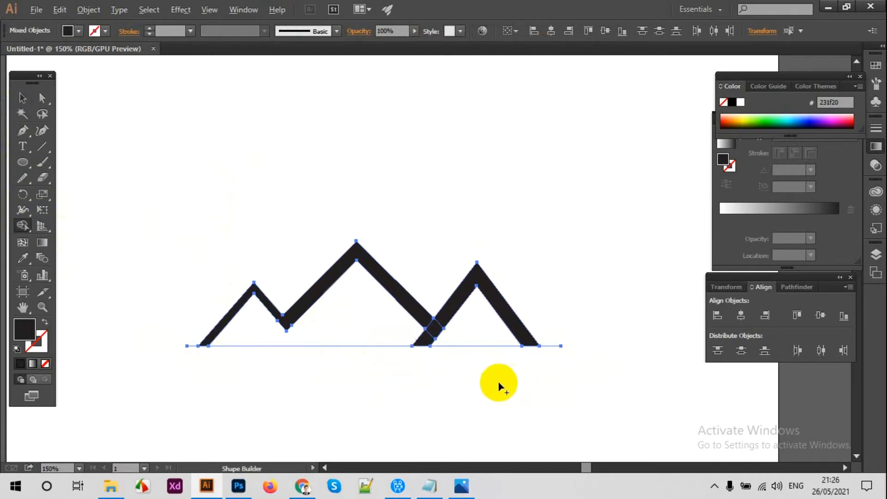
# Delete the leftover horizontal cutting line beneath the mountains.
pyautogui.click(23, 98)
pyautogui.click(347, 339)
pyautogui.moveTo(348, 338); pyautogui.dragTo(357, 368)
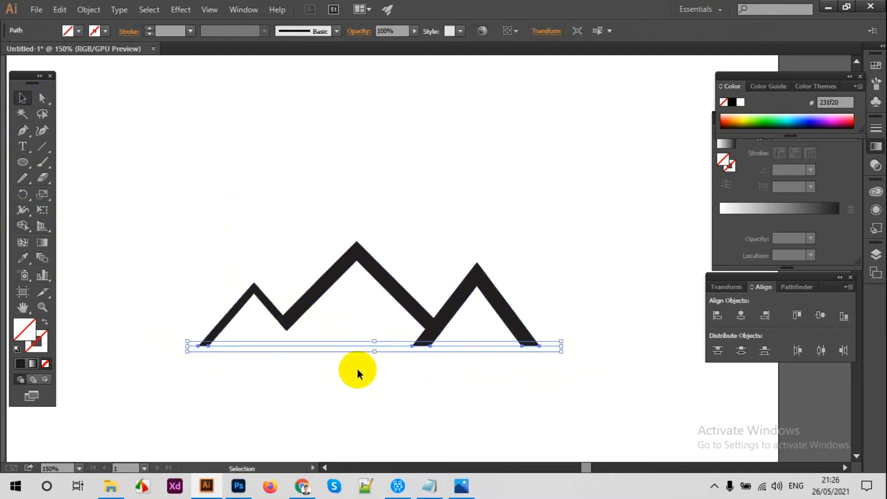
pyautogui.press('Delete')
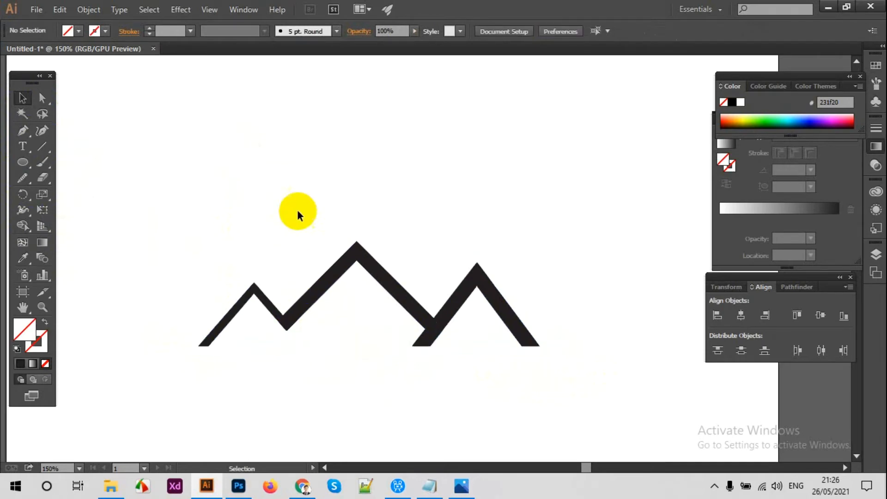
# Draw a closed jagged shadow shape inside the small peak with the Pen tool, with spikes reaching down to the baseline.
pyautogui.hotkey('ctrl', '+')
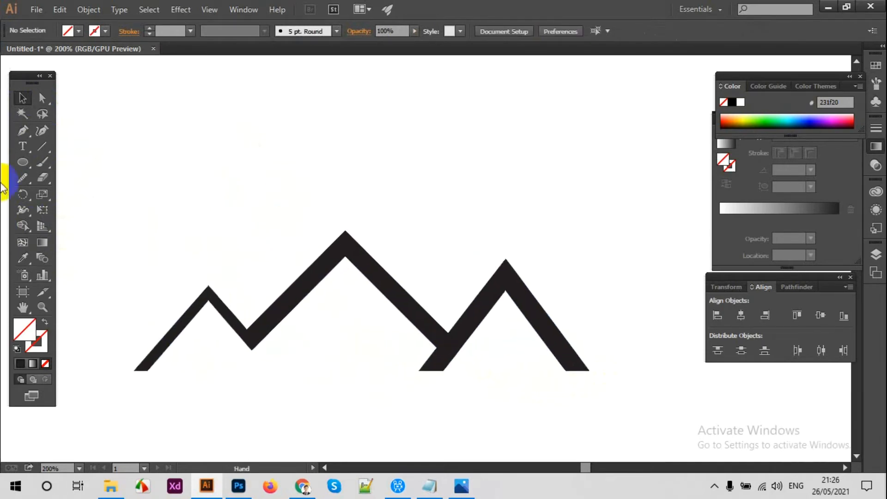
pyautogui.click(23, 130)
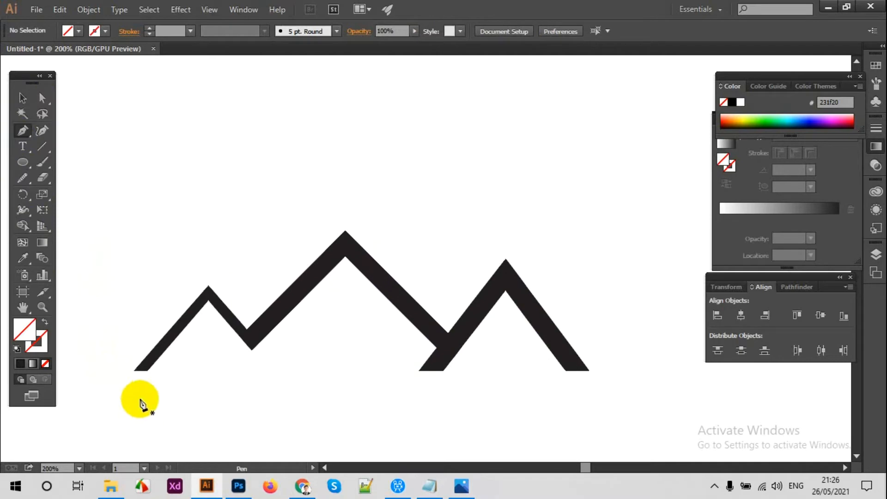
pyautogui.click(147, 370)
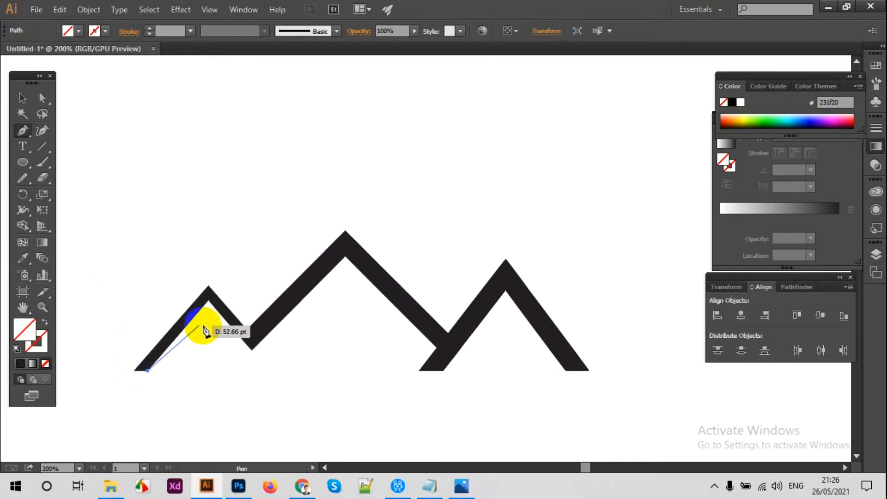
pyautogui.click(174, 370)
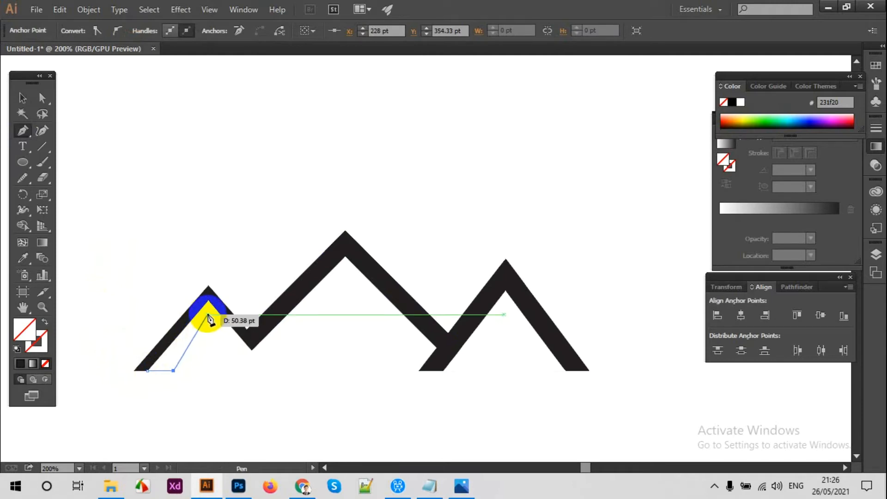
pyautogui.click(207, 315)
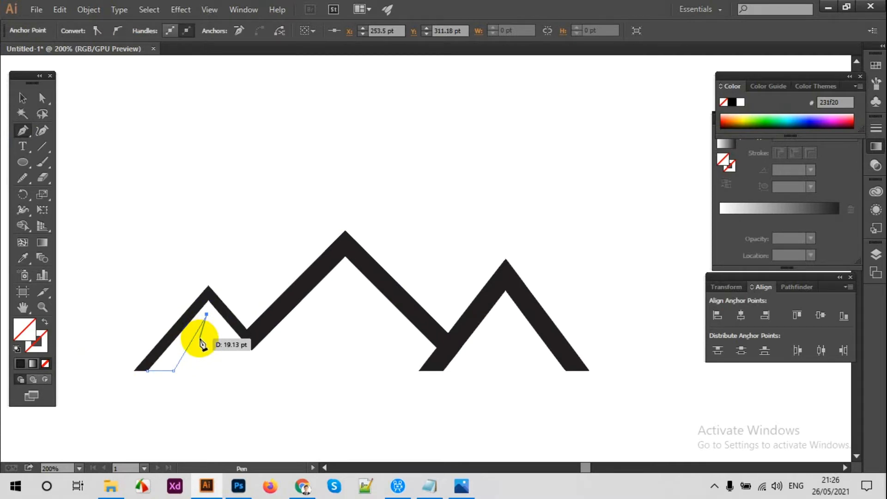
pyautogui.click(199, 340)
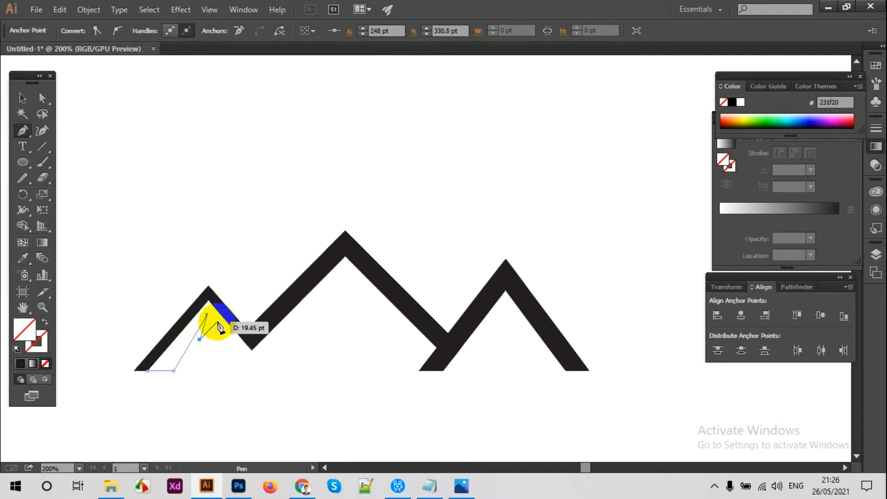
pyautogui.click(218, 321)
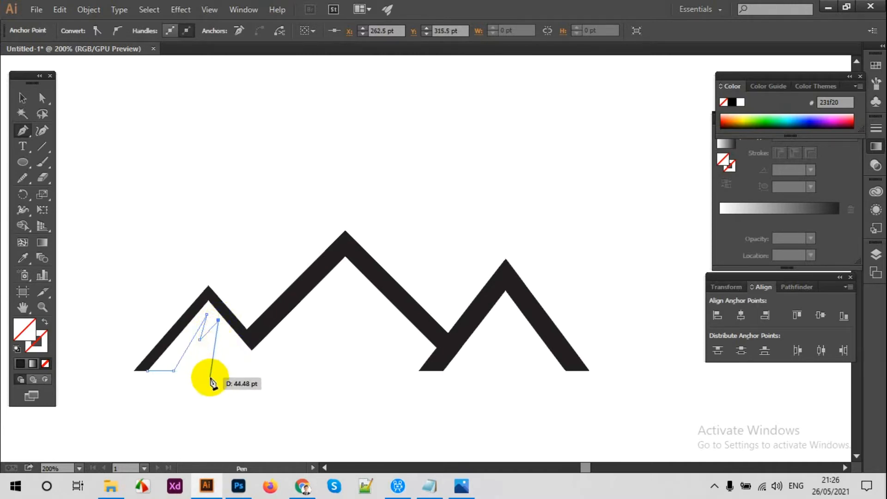
pyautogui.click(211, 370)
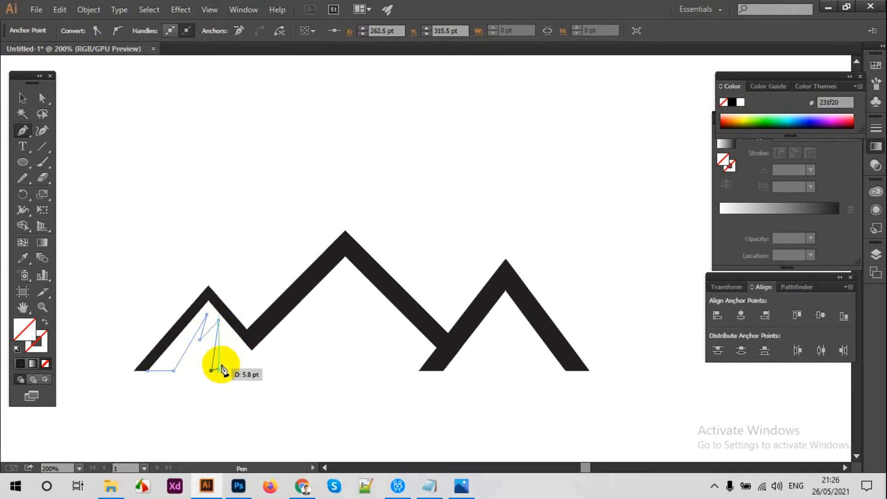
pyautogui.click(232, 338)
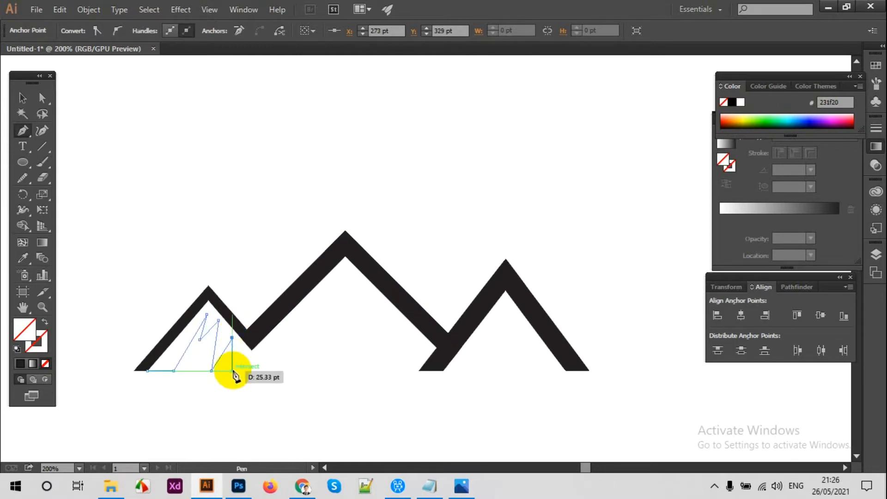
pyautogui.click(233, 371)
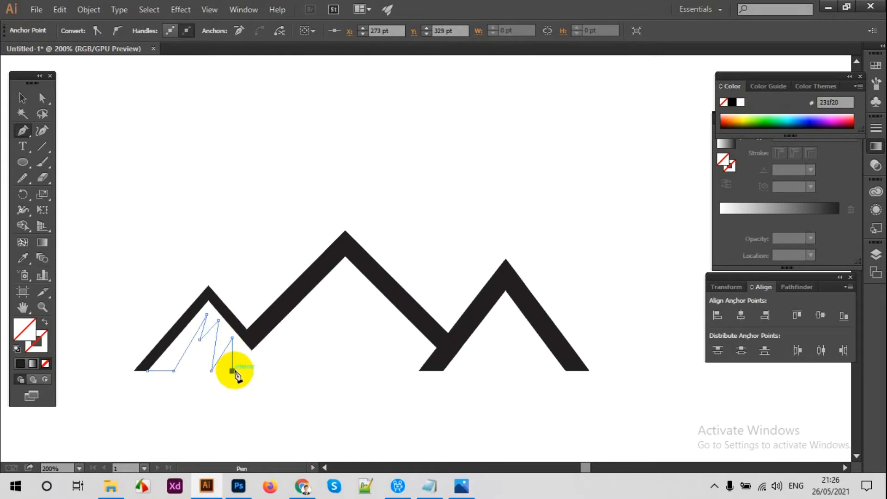
pyautogui.click(249, 344)
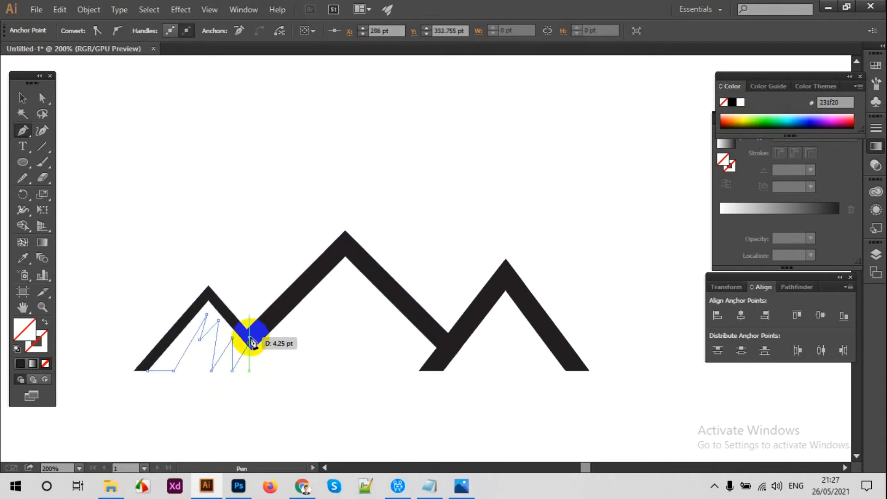
pyautogui.click(208, 295)
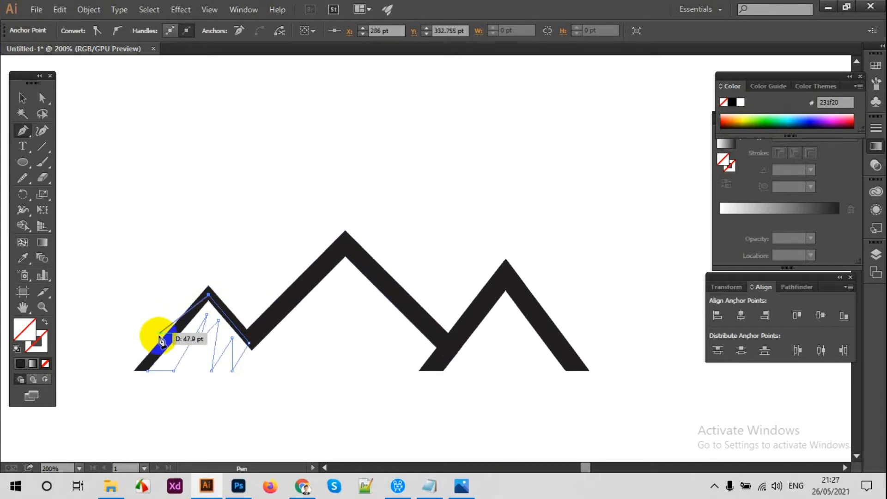
pyautogui.click(148, 371)
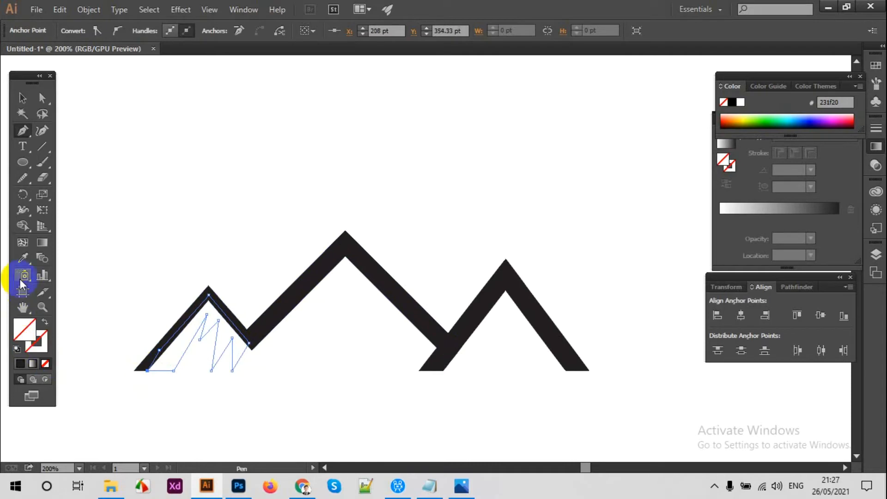
# Fill the jagged shadow shape with the mountains' dark colour using the Eyedropper.
pyautogui.click(22, 258)
pyautogui.click(276, 312)
pyautogui.click(23, 98)
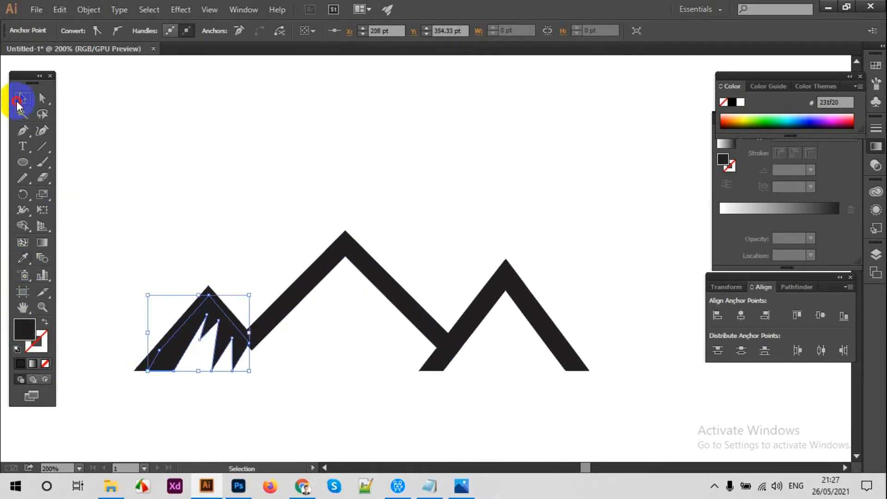
pyautogui.click(253, 182)
# Draw a closed four-sided shadow patch under the valley, from the last spike's foot to the large peak's left leg.
pyautogui.moveTo(300, 210); pyautogui.dragTo(274, 202)
pyautogui.click(21, 135)
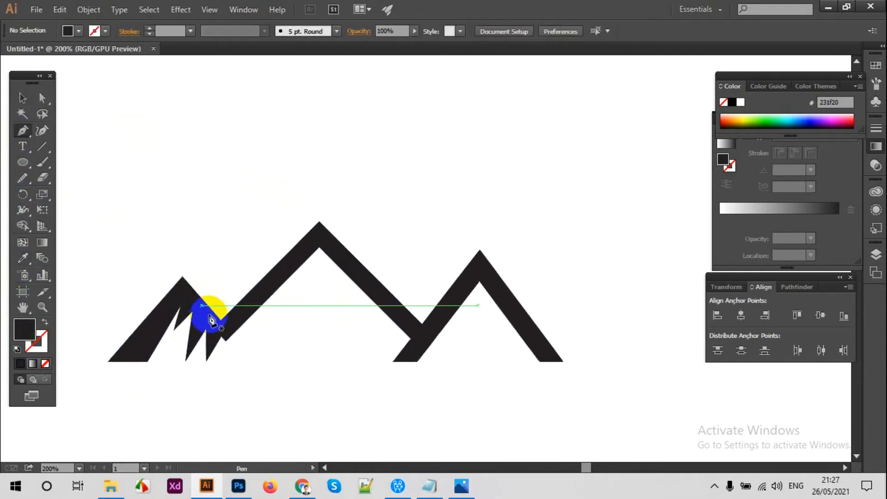
pyautogui.click(206, 362)
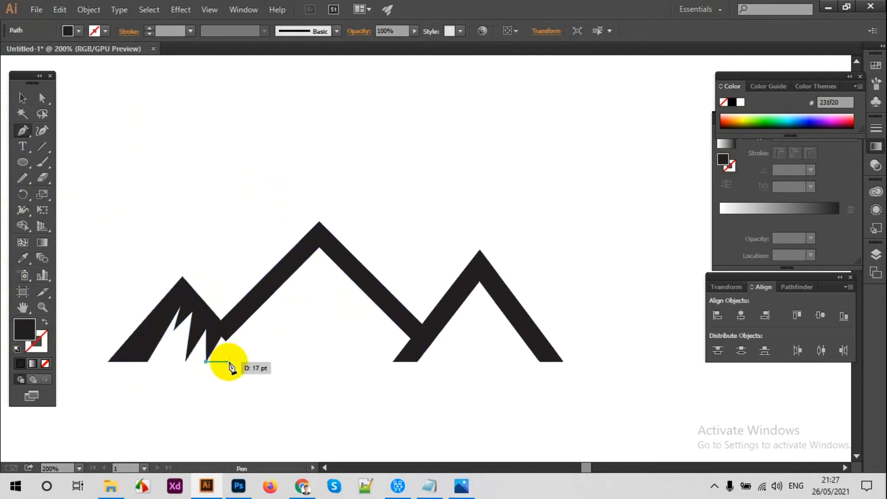
pyautogui.click(244, 362)
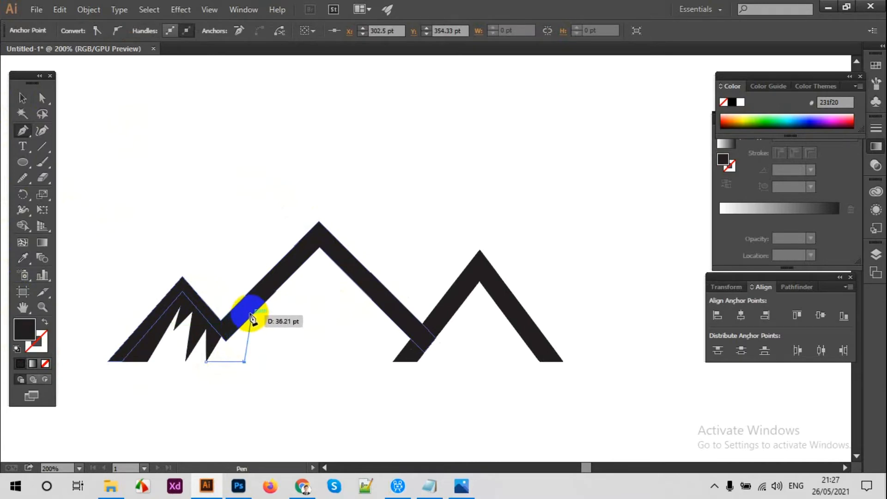
pyautogui.click(253, 315)
pyautogui.click(214, 323)
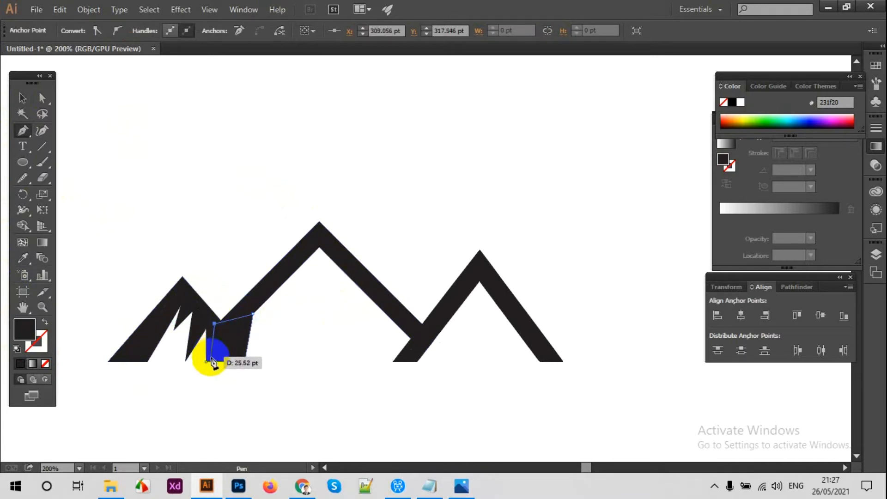
pyautogui.click(207, 362)
pyautogui.click(22, 99)
pyautogui.click(161, 147)
# Draw a closed triangular shadow spike hanging from the inner edge of the large peak's left leg.
pyautogui.press('space')
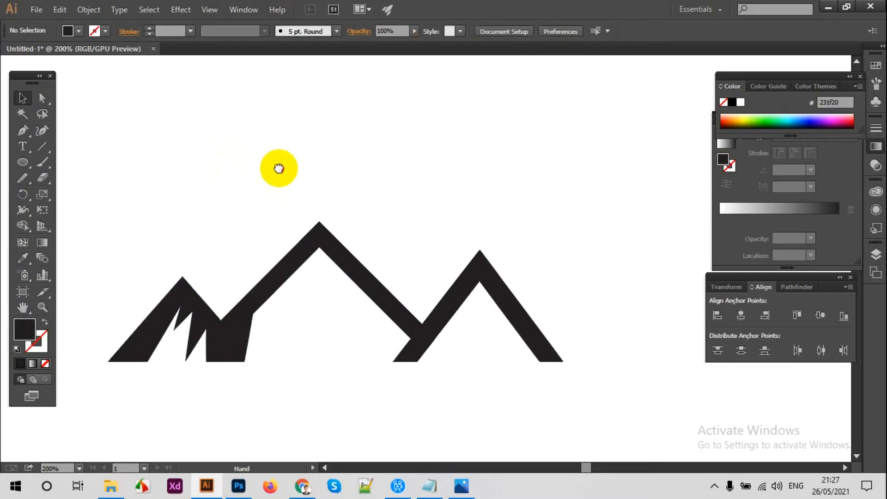
pyautogui.moveTo(279, 169); pyautogui.dragTo(260, 172)
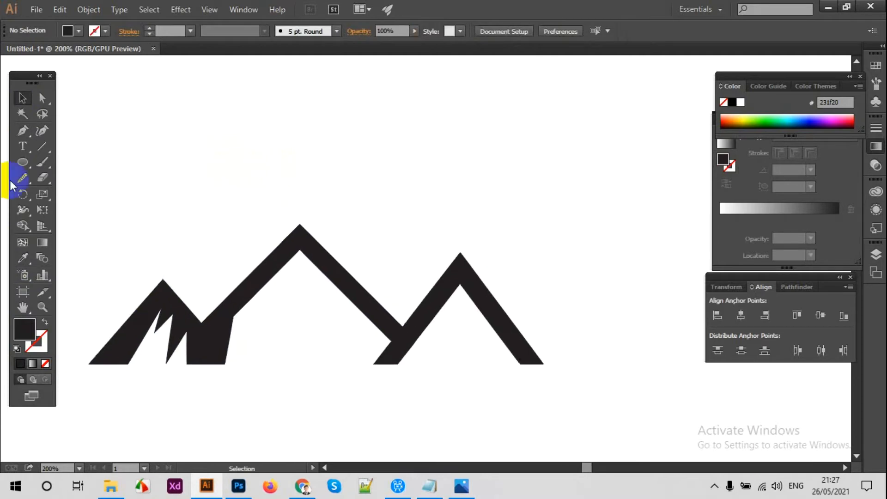
pyautogui.click(256, 294)
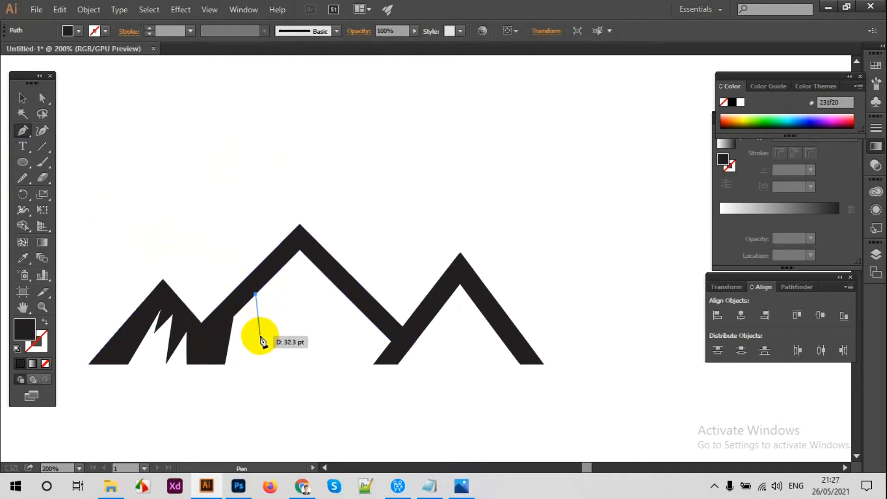
pyautogui.click(257, 331)
pyautogui.click(272, 279)
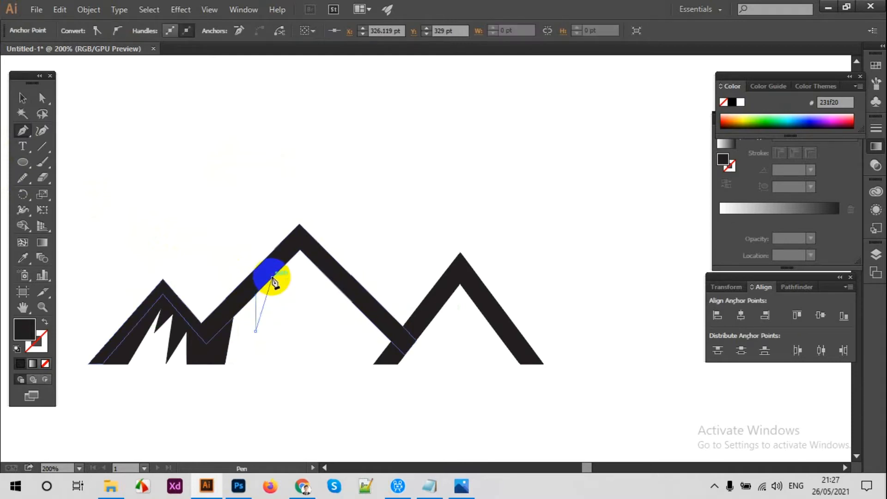
pyautogui.click(256, 294)
pyautogui.click(21, 101)
pyautogui.click(122, 115)
# Draw a matching closed shadow spike hanging from the inner edge of the large peak's right leg.
pyautogui.click(24, 132)
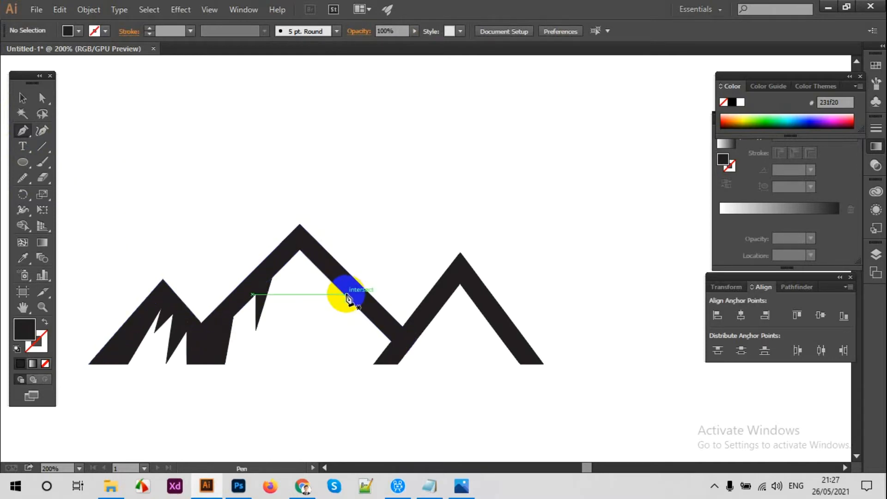
pyautogui.moveTo(335, 284); pyautogui.dragTo(350, 325)
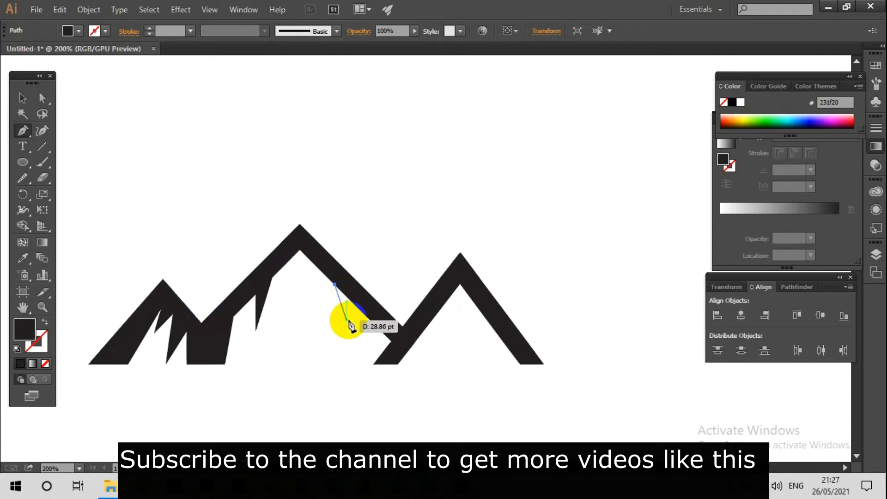
pyautogui.click(350, 323)
pyautogui.click(350, 288)
pyautogui.click(335, 284)
pyautogui.click(20, 94)
pyautogui.click(285, 144)
# Draw a jagged shadow shape inside the right-hand peak, thickening both legs from the baseline to the tip, with one short spike near the middle.
pyautogui.moveTo(406, 195); pyautogui.dragTo(328, 173)
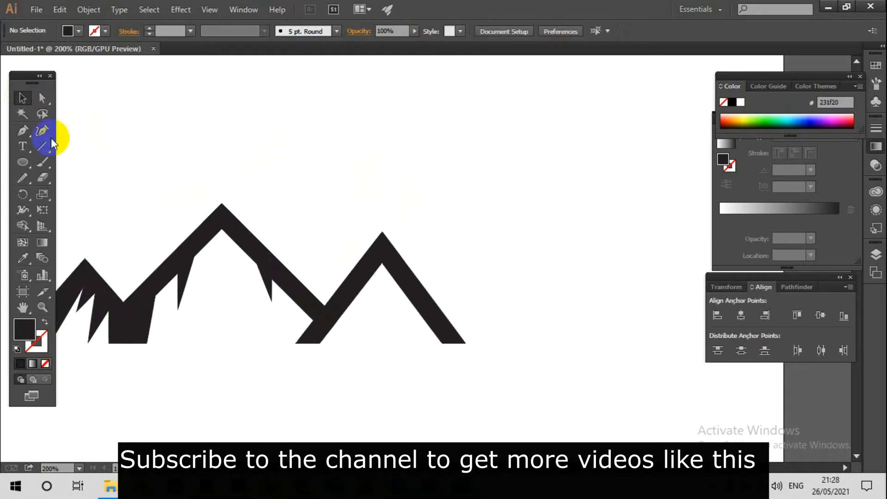
pyautogui.click(23, 132)
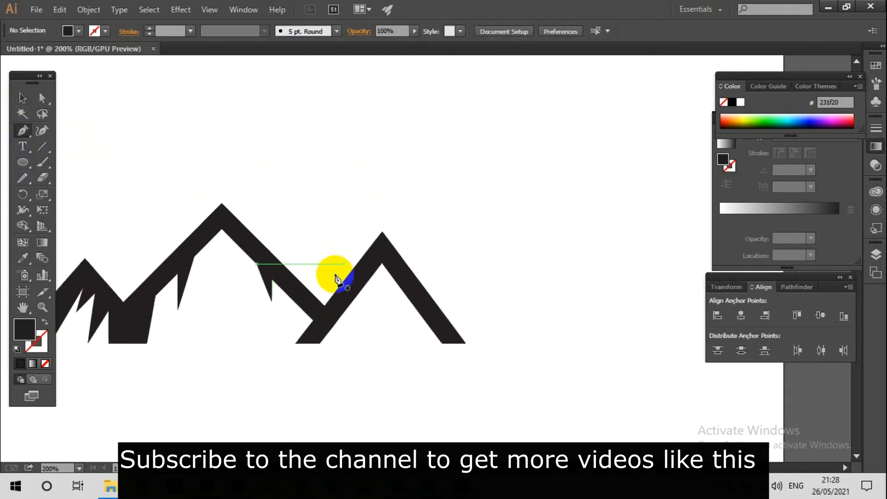
pyautogui.click(316, 305)
pyautogui.click(315, 346)
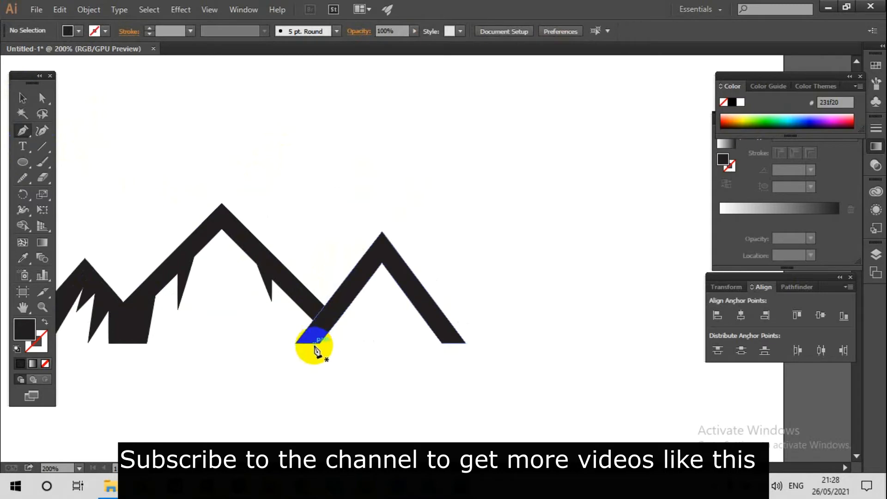
pyautogui.moveTo(325, 350); pyautogui.dragTo(344, 352)
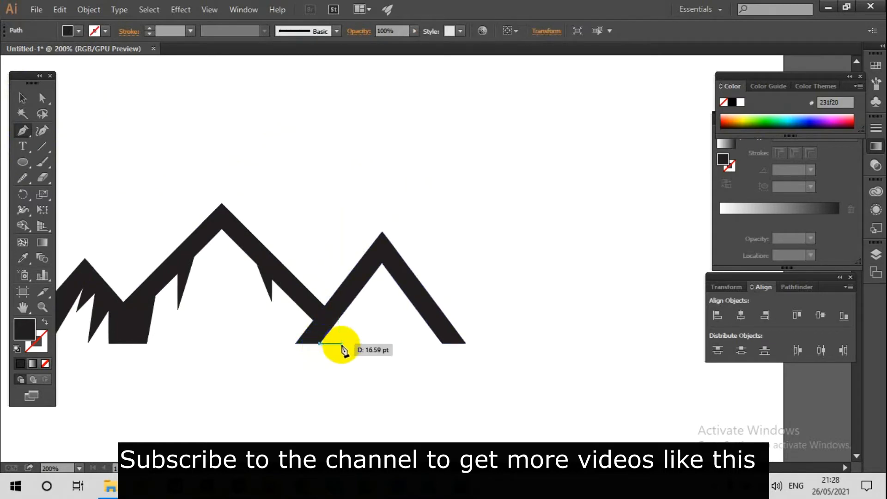
pyautogui.click(346, 345)
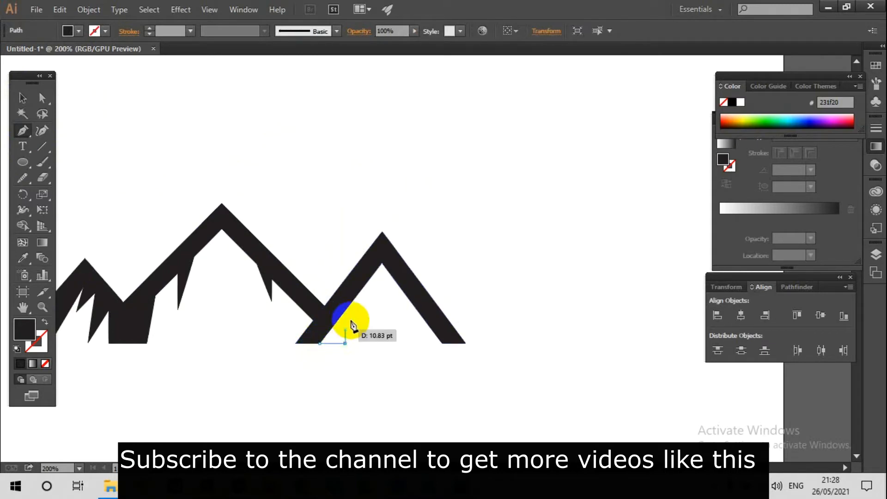
pyautogui.click(377, 293)
pyautogui.click(370, 320)
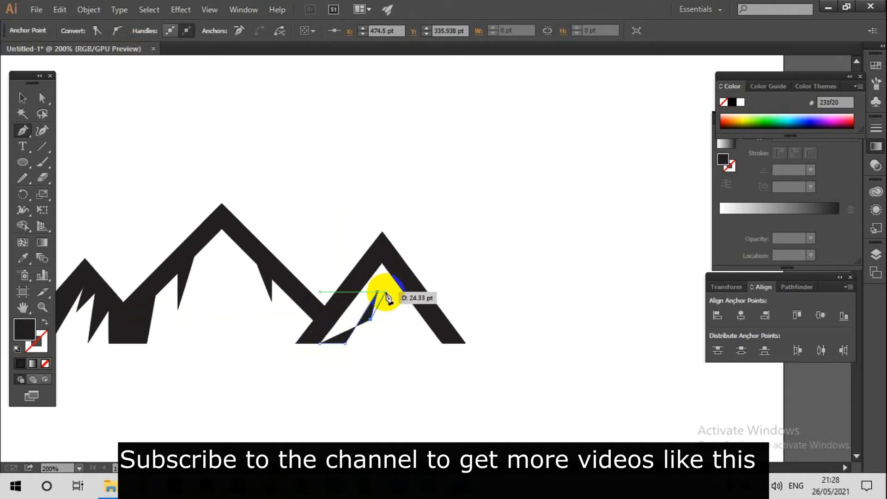
pyautogui.click(387, 293)
pyautogui.click(443, 343)
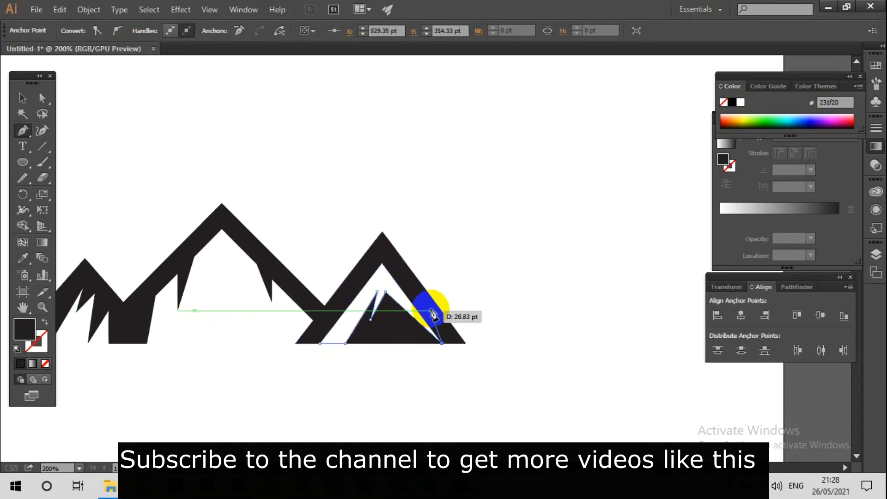
pyautogui.click(430, 311)
pyautogui.click(389, 256)
pyautogui.click(371, 257)
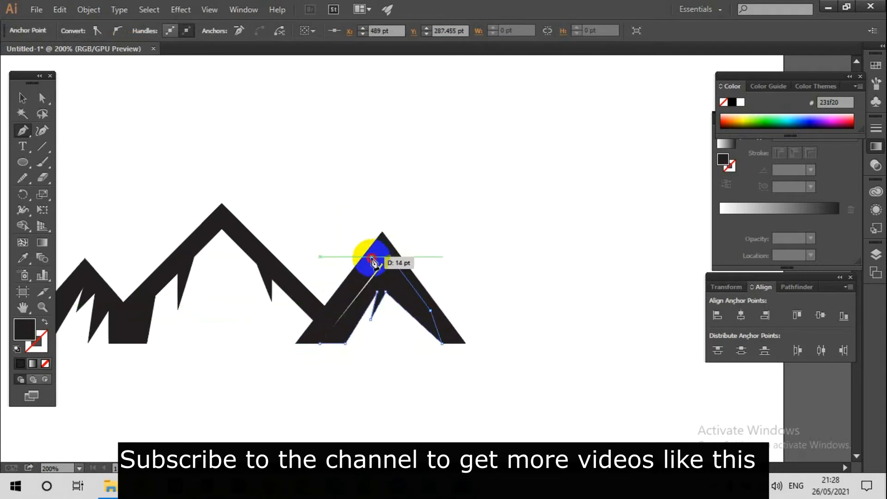
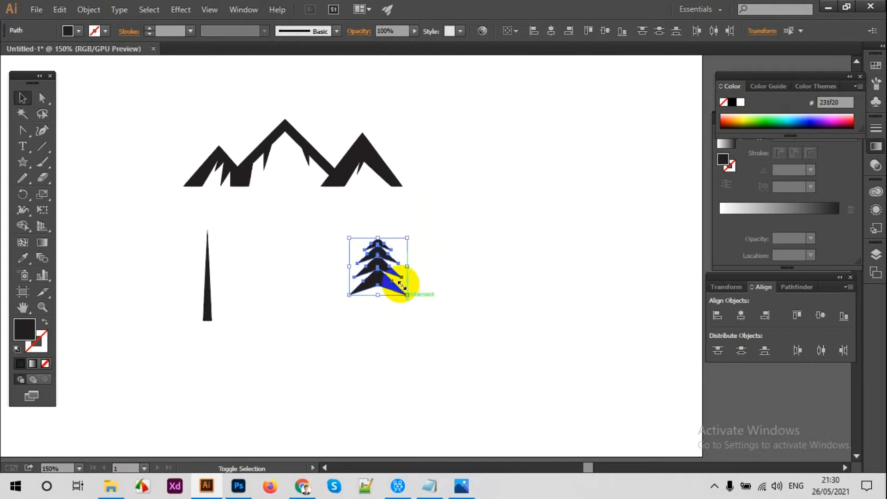
# Move the tree foliage onto the tapered trunk and shorten the trunk by raising its lower endpoint.
pyautogui.moveTo(382, 266); pyautogui.dragTo(210, 250)
pyautogui.click(296, 248)
pyautogui.hotkey('ctrl', '+')
pyautogui.hotkey('ctrl', '+')
pyautogui.moveTo(248, 277); pyautogui.dragTo(512, 257)
pyautogui.click(42, 98)
pyautogui.click(253, 361)
pyautogui.moveTo(251, 362); pyautogui.dragTo(252, 311)
pyautogui.click(22, 98)
pyautogui.click(144, 134)
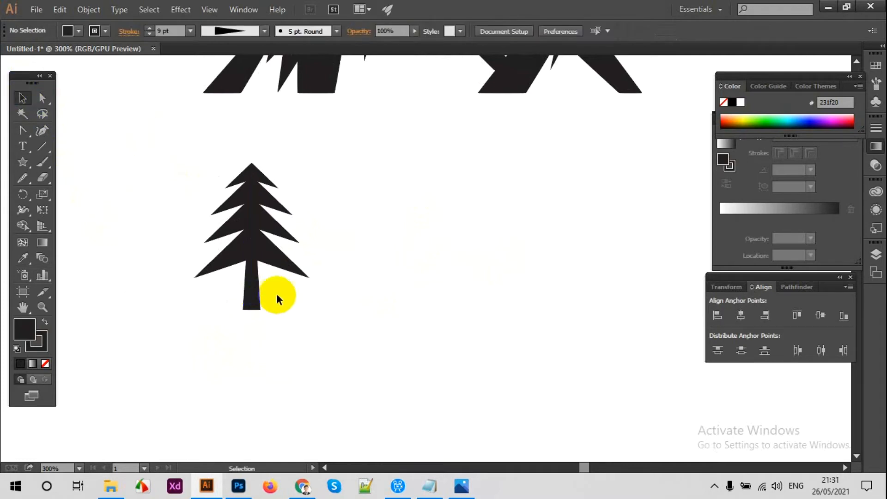
# Lengthen the tree trunk slightly at its base and expand its appearance into a filled shape.
pyautogui.moveTo(226, 320); pyautogui.dragTo(253, 319)
pyautogui.click(291, 296)
pyautogui.click(254, 291)
pyautogui.click(88, 9)
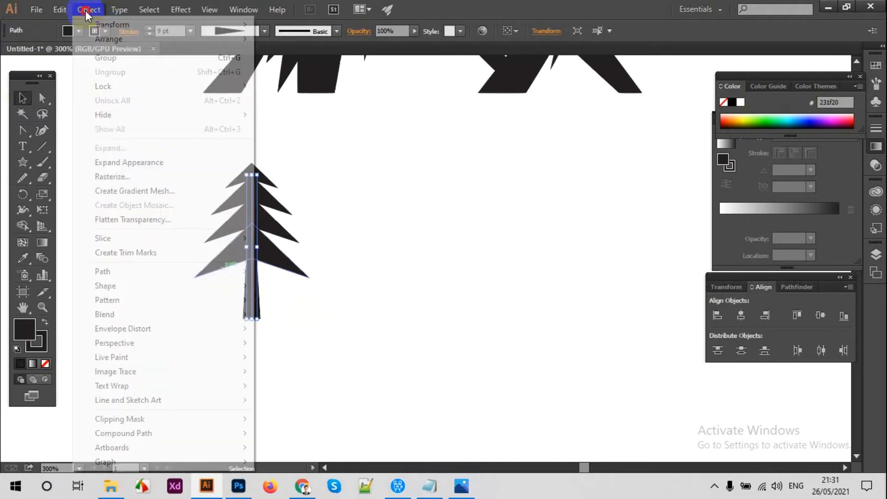
pyautogui.click(112, 160)
pyautogui.click(354, 274)
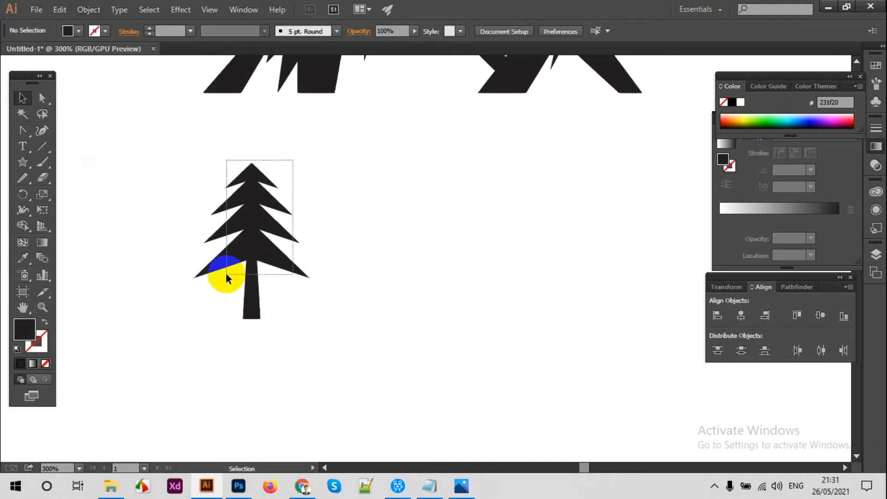
# Unite the foliage and the trunk into a single tree shape.
pyautogui.moveTo(227, 276); pyautogui.dragTo(226, 277)
pyautogui.click(794, 287)
pyautogui.click(717, 315)
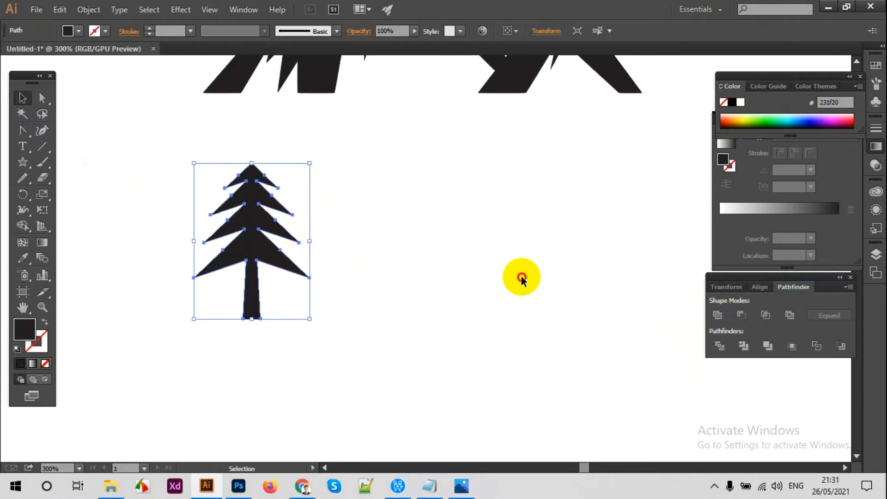
pyautogui.click(521, 278)
# Duplicate the tree horizontally to place a second one beneath the right-hand peak.
pyautogui.hotkey('ctrl', '-')
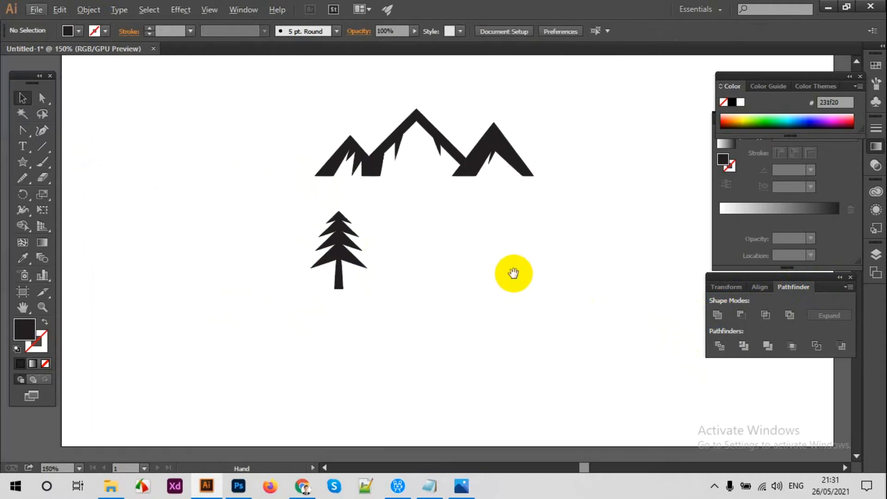
pyautogui.moveTo(514, 273); pyautogui.dragTo(474, 286)
pyautogui.moveTo(298, 262); pyautogui.dragTo(455, 241)
pyautogui.click(535, 256)
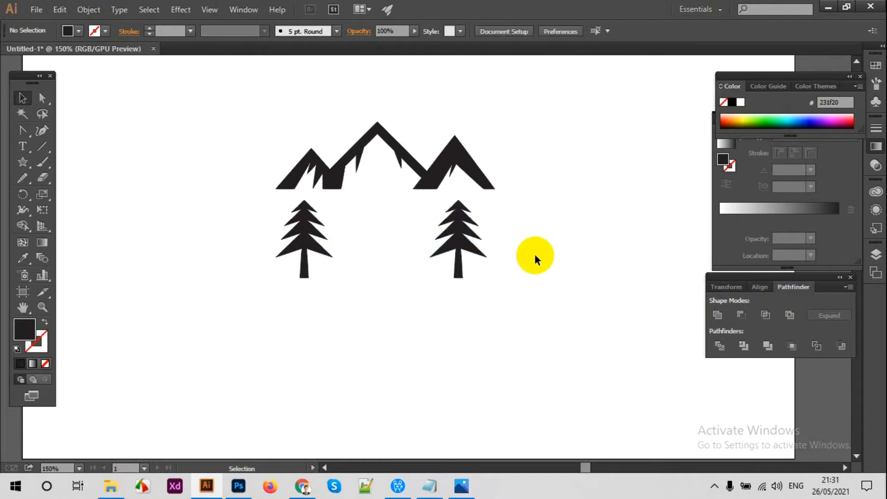
# Draw a large circle from the centre of the artwork, covering the mountains and both trees.
pyautogui.scroll(2, 507, 289)
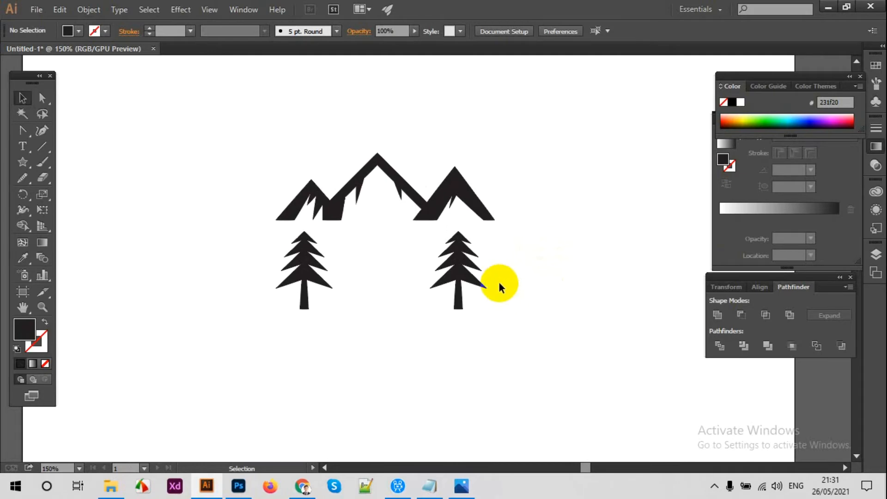
pyautogui.hotkey('ctrl', '-')
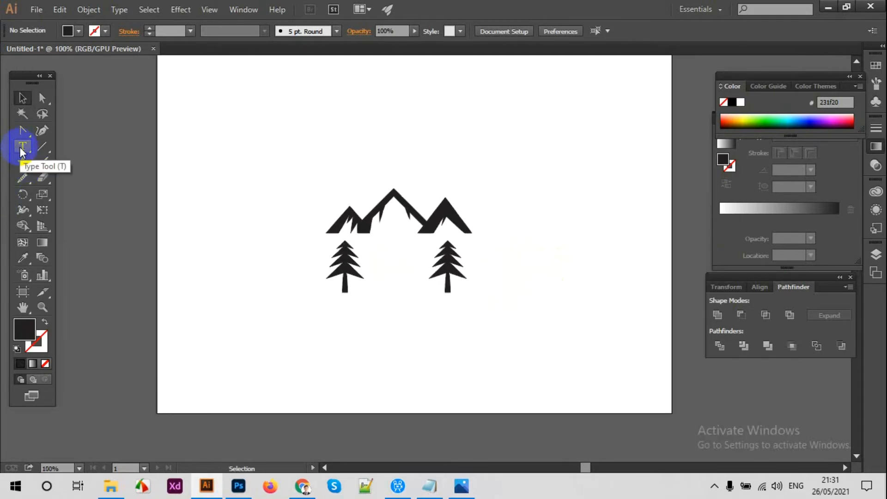
pyautogui.moveTo(26, 164); pyautogui.dragTo(99, 191)
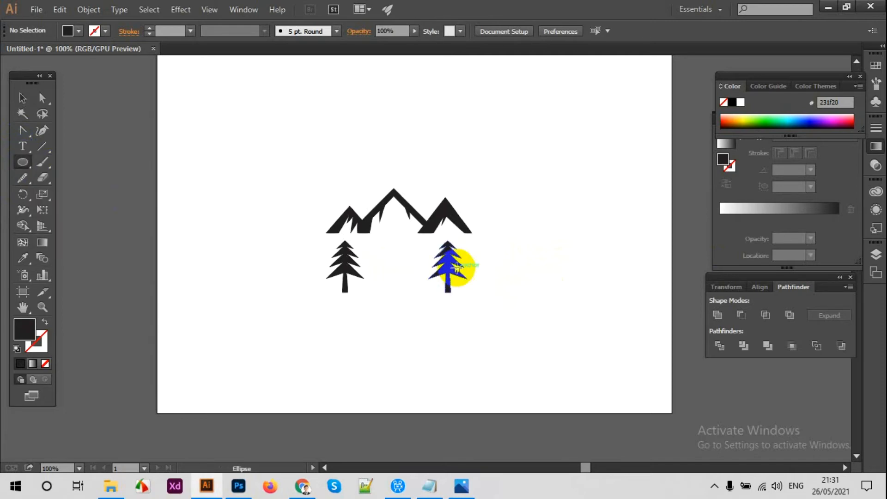
pyautogui.moveTo(395, 250); pyautogui.dragTo(475, 352)
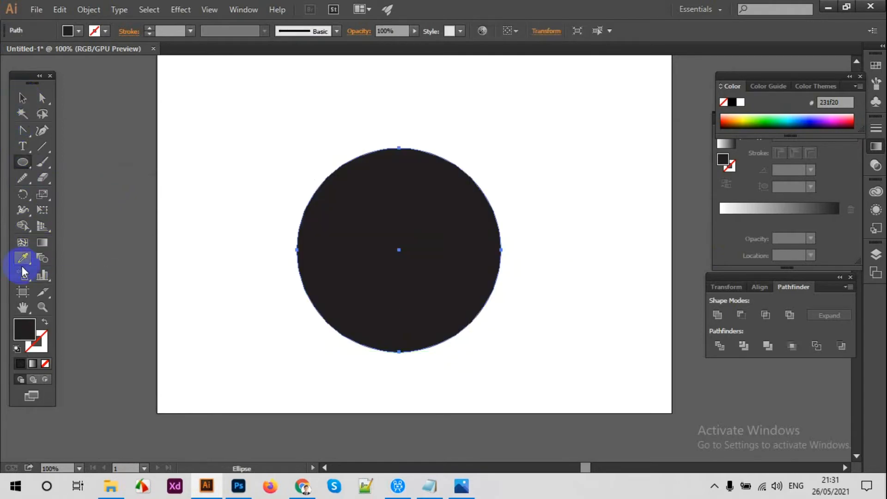
# Fill the circle with a linear gradient and set its starting stop to RGB blue 0047ff.
pyautogui.click(21, 101)
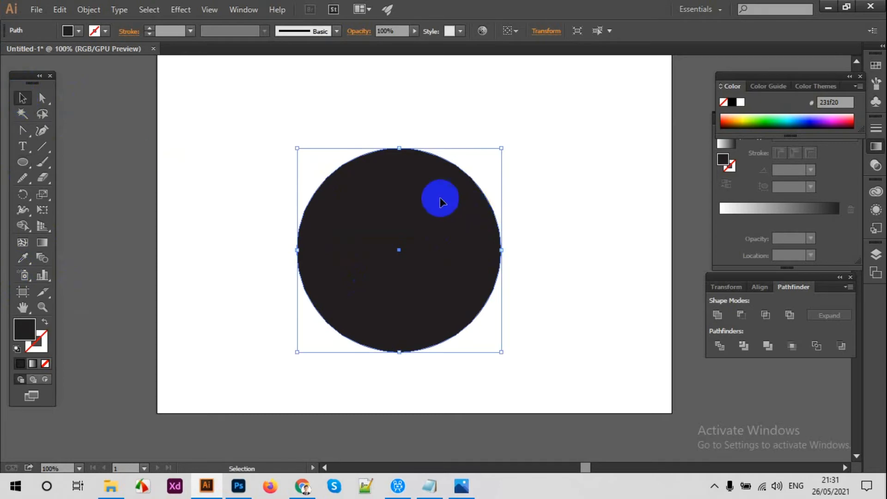
pyautogui.click(741, 216)
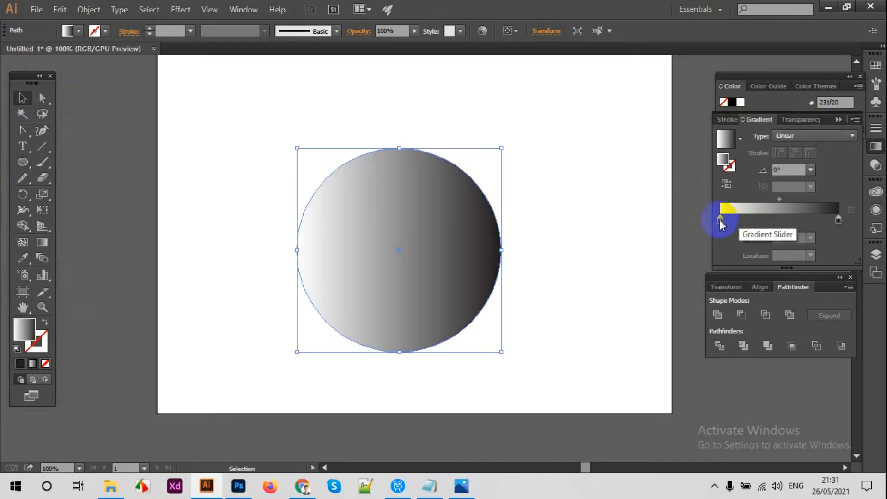
pyautogui.doubleClick(720, 220)
pyautogui.click(835, 235)
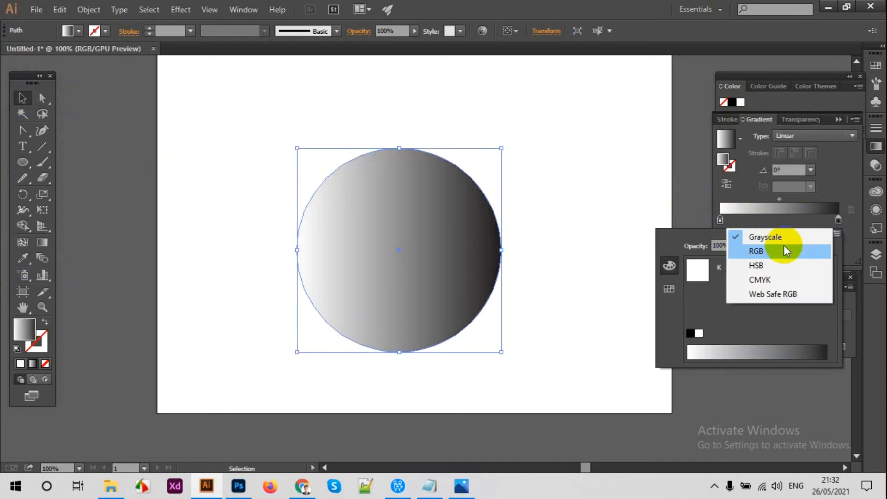
pyautogui.click(756, 250)
pyautogui.moveTo(753, 269); pyautogui.dragTo(747, 291)
pyautogui.click(753, 291)
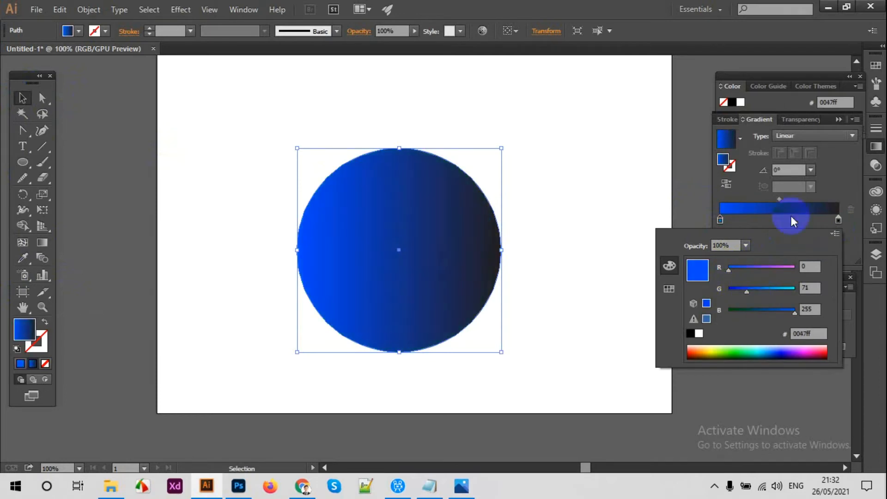
# Set the gradient's end stop to the light RGB blue 00d4ff.
pyautogui.click(837, 218)
pyautogui.doubleClick(838, 217)
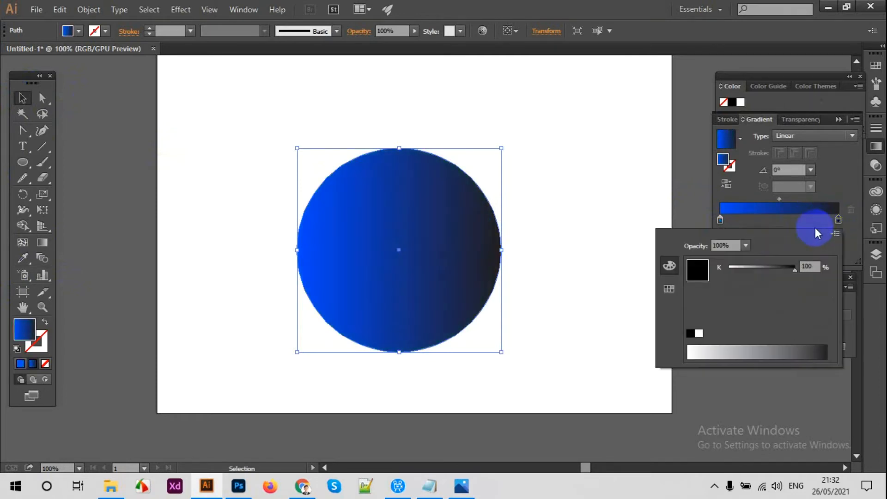
pyautogui.click(832, 234)
pyautogui.click(791, 250)
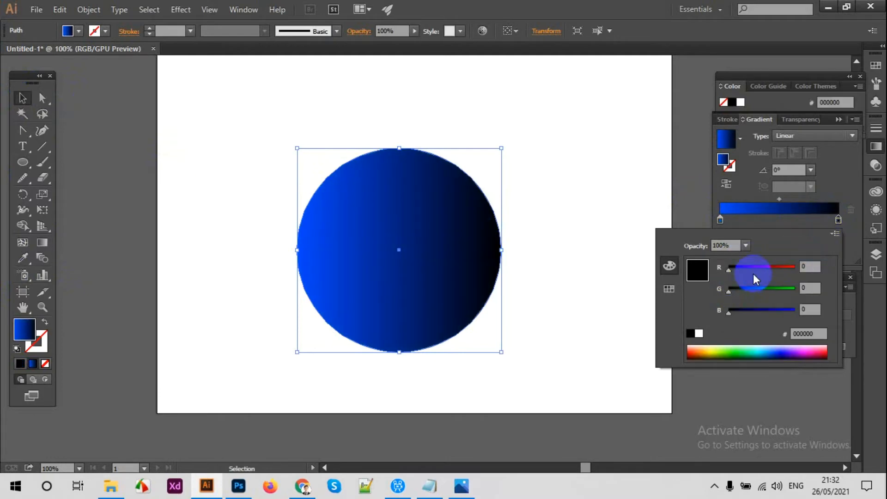
pyautogui.moveTo(770, 309); pyautogui.dragTo(809, 316)
pyautogui.moveTo(748, 289); pyautogui.dragTo(784, 289)
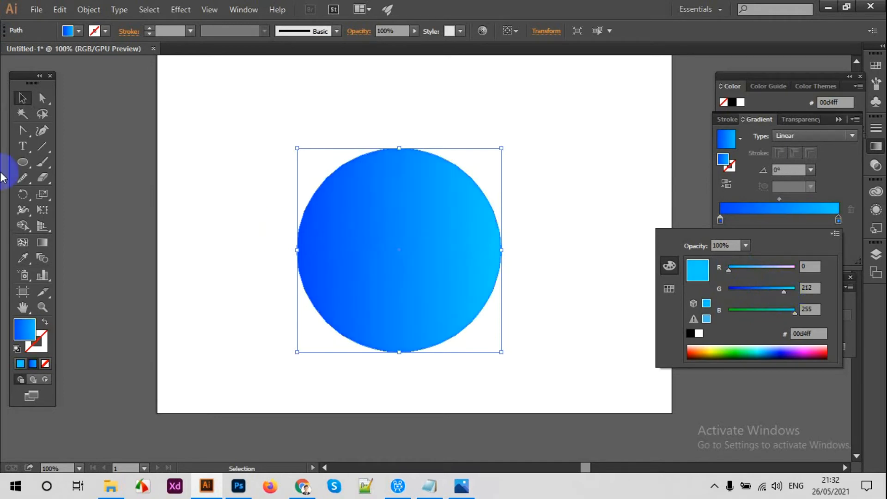
# Redirect the circle's gradient vertically at -90°, running from its top edge to its bottom.
pyautogui.click(41, 244)
pyautogui.click(42, 242)
pyautogui.moveTo(399, 147); pyautogui.dragTo(400, 357)
# Send the gradient circle to the back, behind the mountains and trees.
pyautogui.click(22, 97)
pyautogui.rightClick(413, 198)
pyautogui.moveTo(480, 382)
pyautogui.click(609, 425)
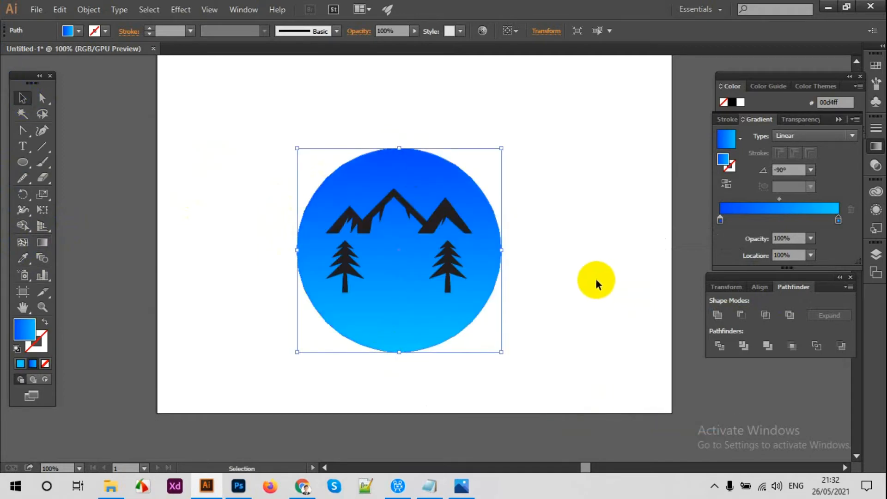
pyautogui.click(611, 239)
# Recolour the mountain range and both pine trees white.
pyautogui.hotkey('ctrl', '+')
pyautogui.click(474, 192)
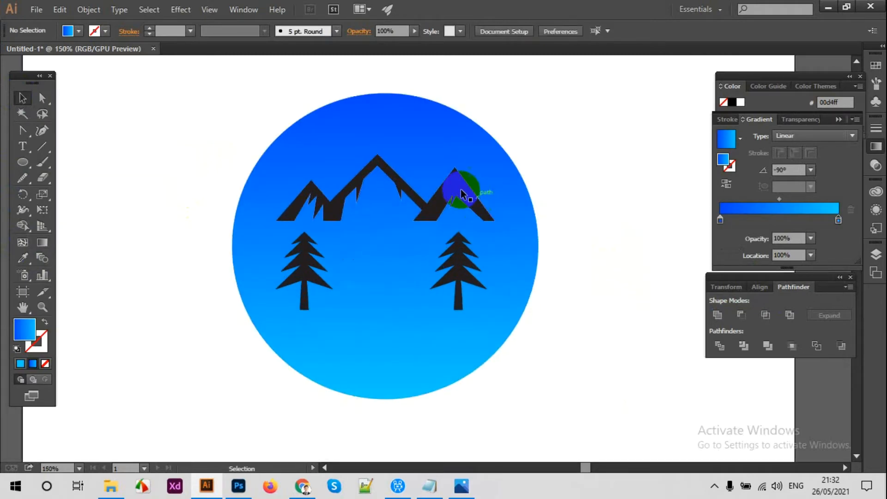
pyautogui.keyDown('shift'); pyautogui.click(283, 250); pyautogui.keyUp('shift')
pyautogui.keyDown('shift'); pyautogui.click(456, 270); pyautogui.keyUp('shift')
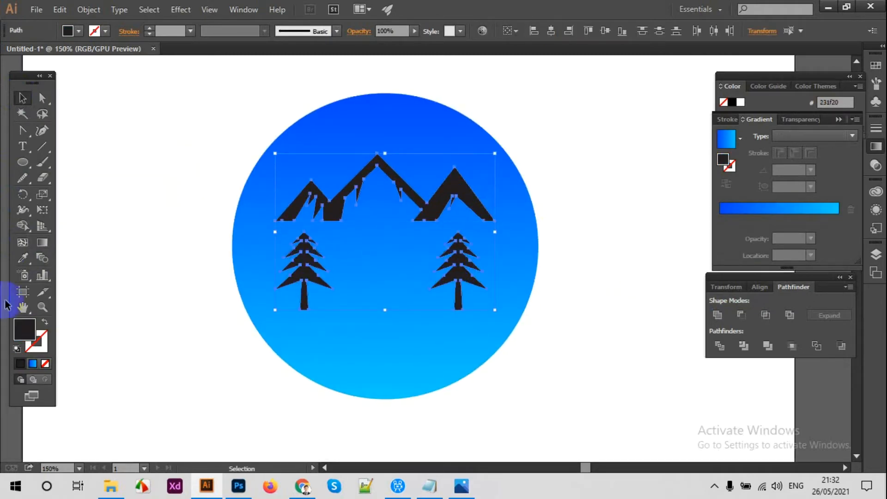
pyautogui.click(132, 254)
pyautogui.click(22, 98)
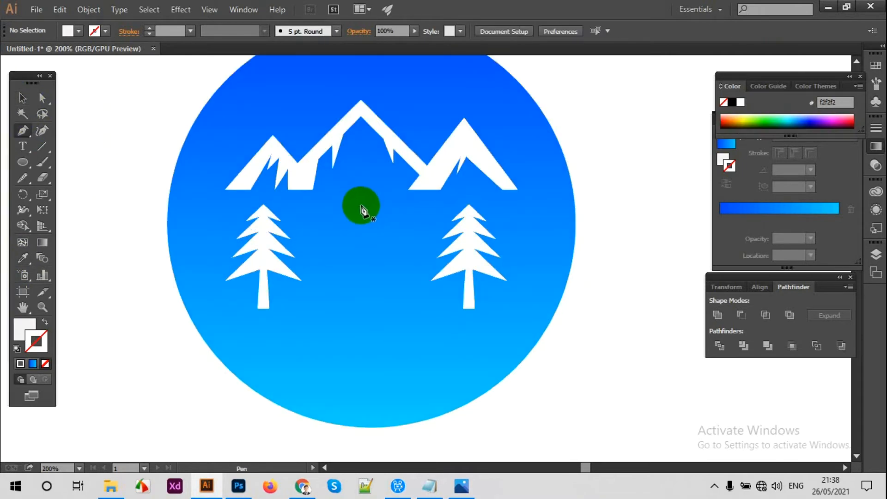
pyautogui.click(22, 98)
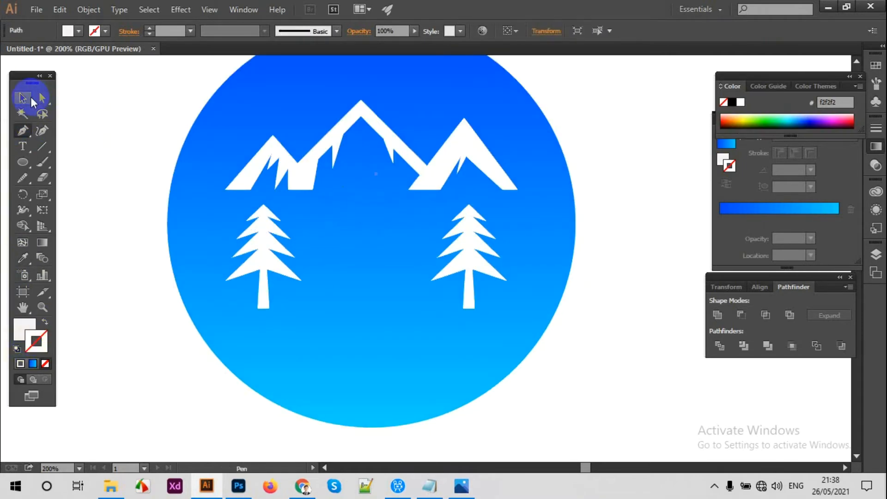
pyautogui.click(185, 121)
pyautogui.click(44, 321)
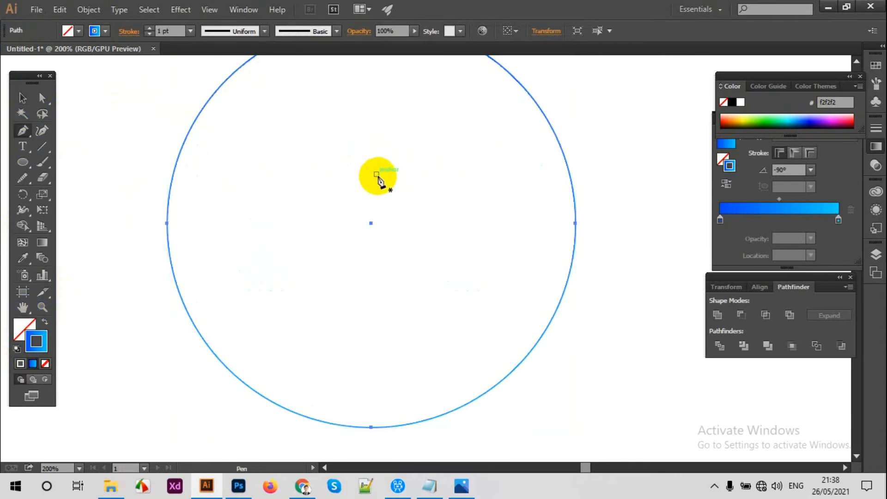
pyautogui.moveTo(235, 110)
pyautogui.mouseDown()
pyautogui.moveTo(439, 294)
pyautogui.moveTo(247, 126)
pyautogui.mouseUp()
pyautogui.click(45, 321)
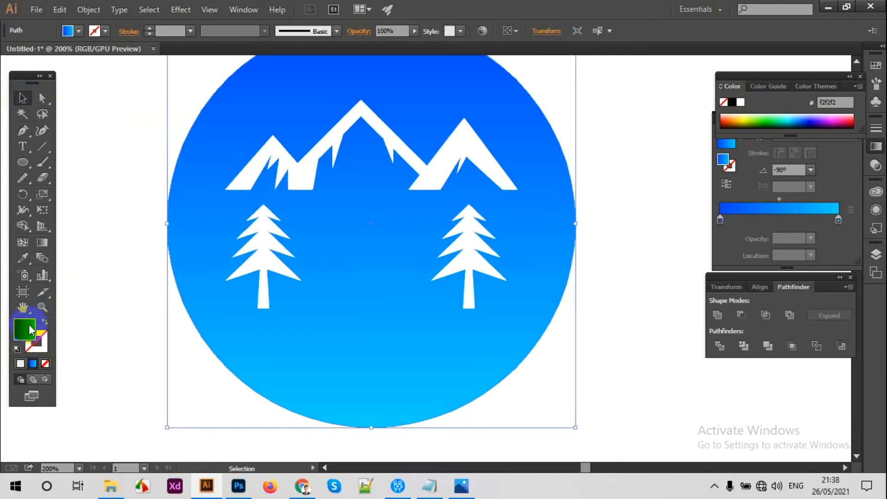
pyautogui.doubleClick(26, 331)
pyautogui.press('Escape')
# Draw a small ellipse with the same blue gradient fill on the artboard, beyond the large circle's upper left edge.
pyautogui.scroll(3, 226, 215)
pyautogui.click(22, 162)
pyautogui.moveTo(108, 92); pyautogui.dragTo(135, 114)
pyautogui.click(23, 98)
# Replace the large circle's gradient with the solid dark grey fill 4f4f4f.
pyautogui.click(201, 241)
pyautogui.scroll(-3, 183, 315)
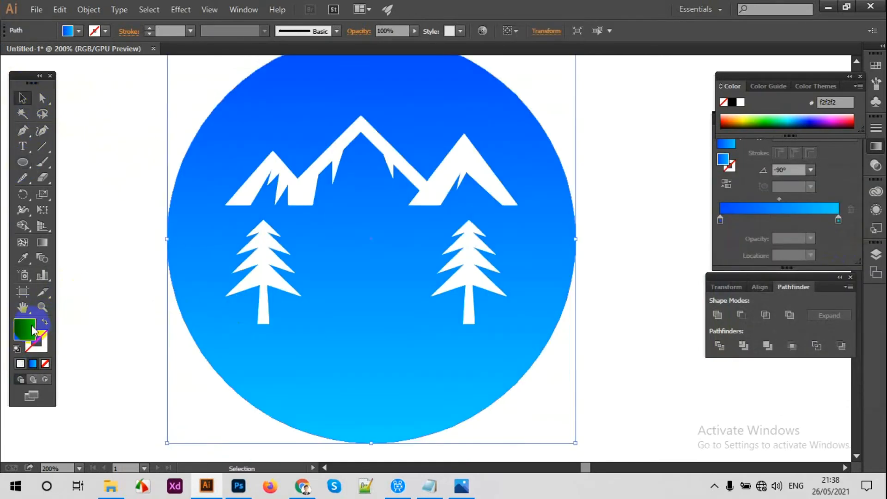
pyautogui.click(25, 260)
pyautogui.click(104, 267)
pyautogui.doubleClick(33, 321)
pyautogui.write('4f4f4f')
pyautogui.click(846, 213)
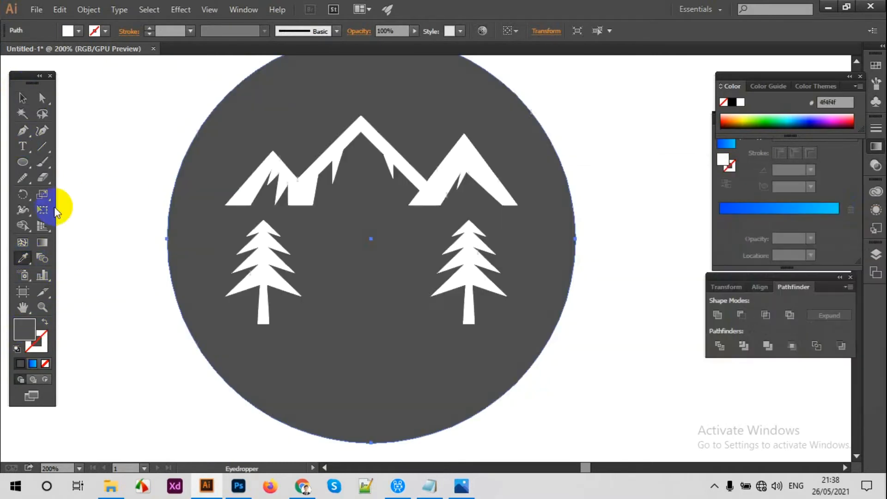
pyautogui.click(21, 98)
pyautogui.click(114, 155)
pyautogui.scroll(3, 106, 172)
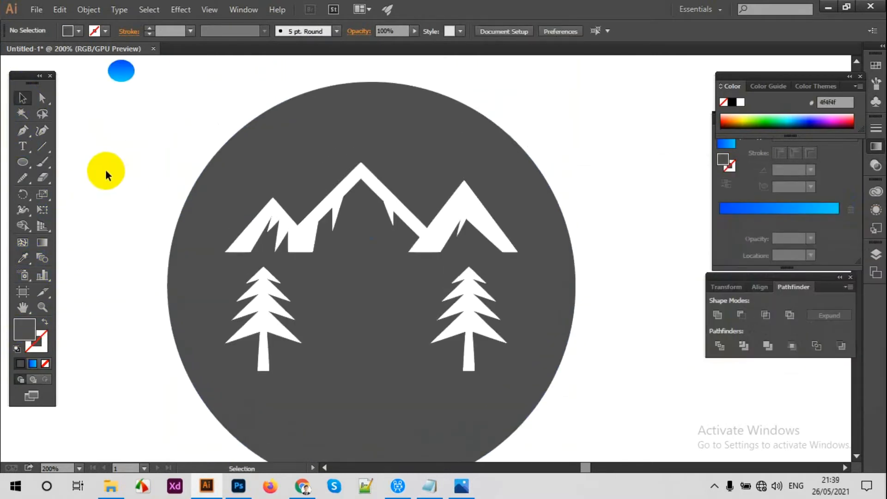
# Draw a winding river's left edge with the Pen tool, curving from below the middle mountain to a tip below the right pine tree.
pyautogui.press('p')
pyautogui.moveTo(377, 238); pyautogui.dragTo(346, 278)
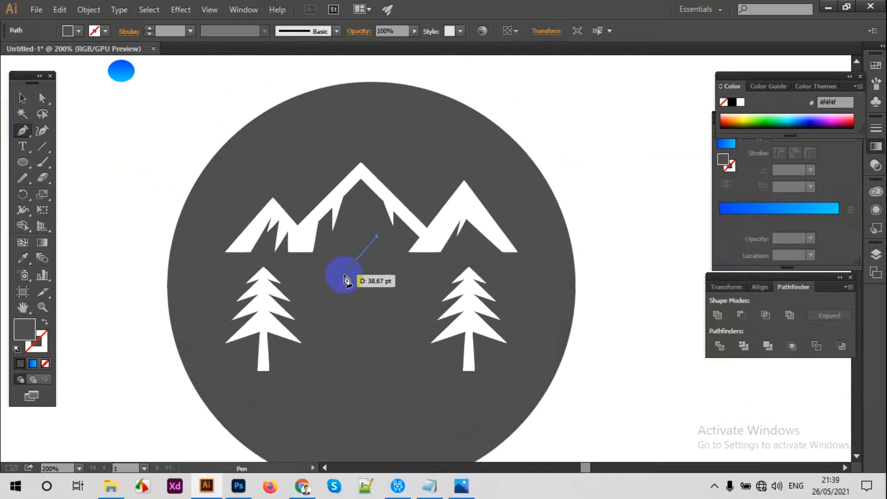
pyautogui.hotkey('ctrl', 'z')
pyautogui.moveTo(343, 274); pyautogui.dragTo(346, 307)
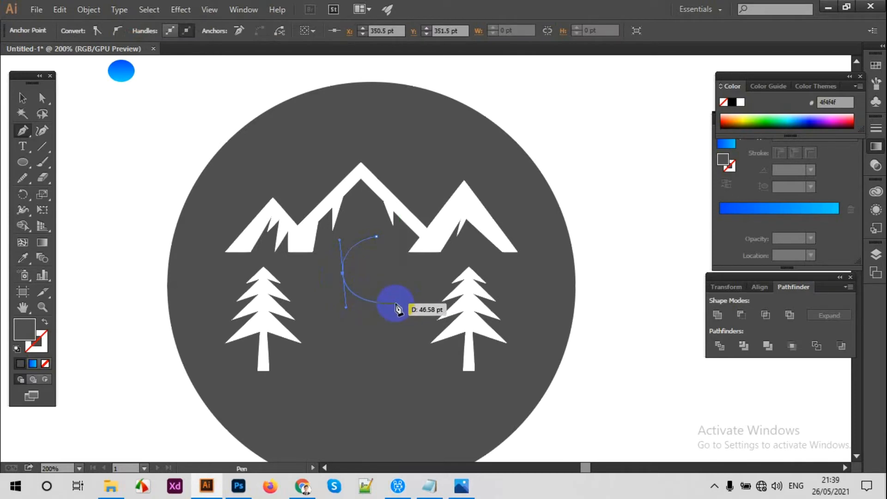
pyautogui.moveTo(398, 304); pyautogui.dragTo(356, 355)
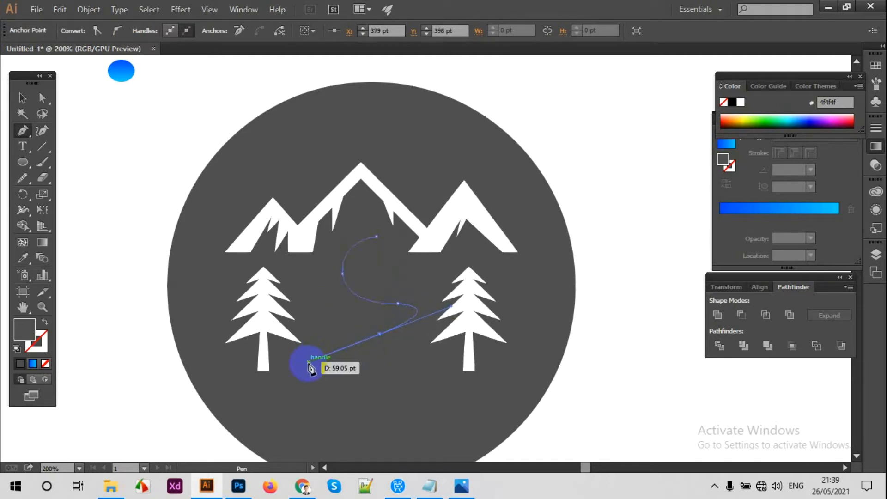
pyautogui.scroll(-1, 334, 411)
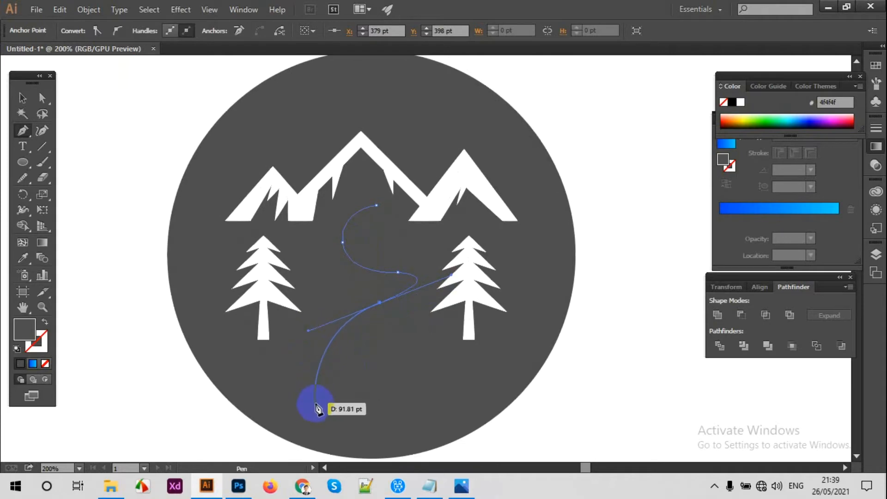
pyautogui.moveTo(321, 389); pyautogui.dragTo(332, 411)
pyautogui.moveTo(455, 396); pyautogui.dragTo(522, 358)
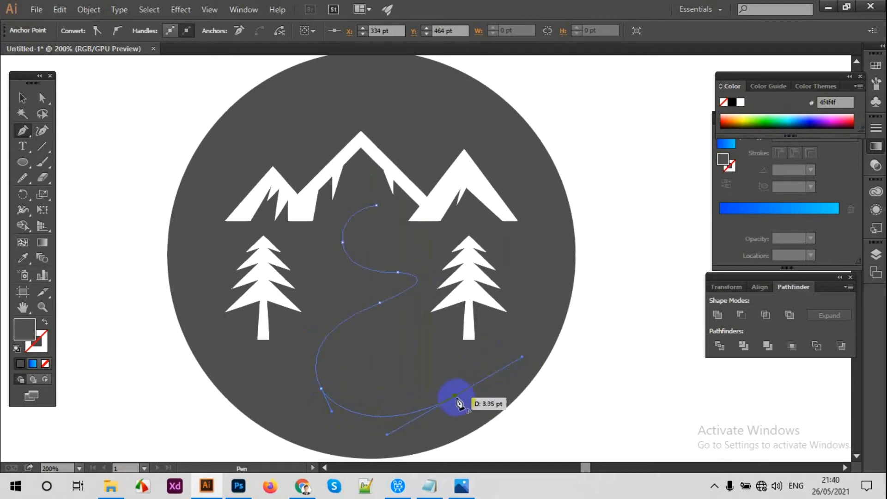
pyautogui.click(455, 398)
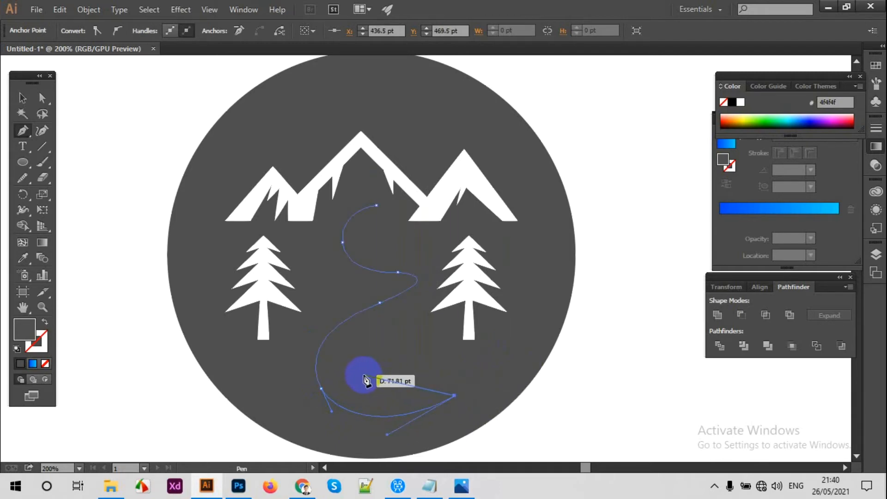
# Stroke the river path in e2ccd2 and draw its right edge back up to close the outline below the middle mountain.
pyautogui.moveTo(364, 373); pyautogui.dragTo(343, 325)
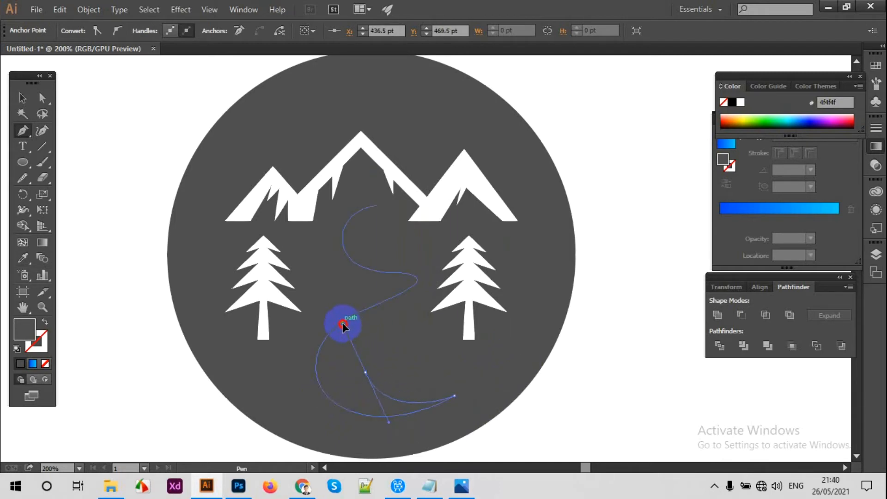
pyautogui.doubleClick(32, 349)
pyautogui.click(823, 229)
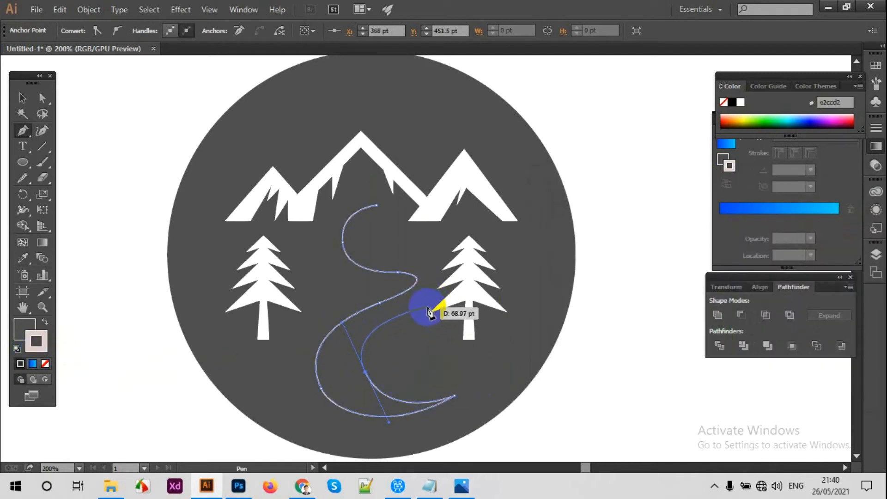
pyautogui.moveTo(426, 309); pyautogui.dragTo(399, 262)
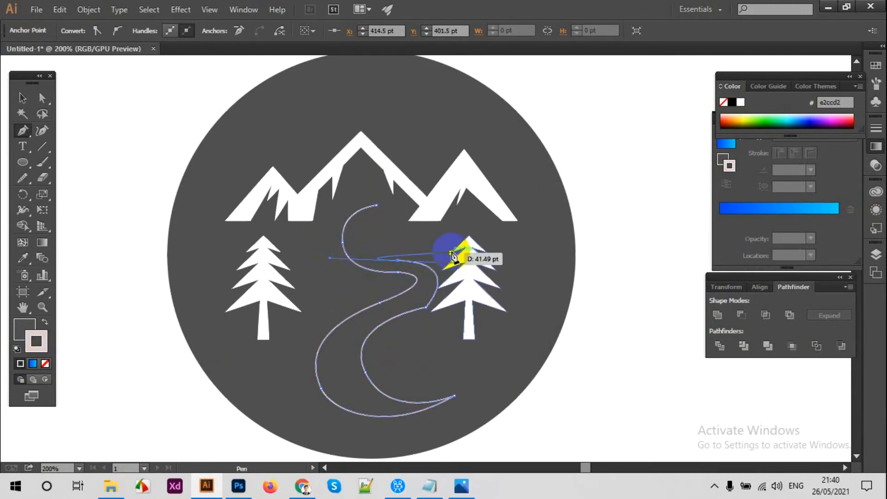
pyautogui.moveTo(376, 205); pyautogui.dragTo(435, 161)
# Smooth the river outline's bends between the pine trees and shift the outline slightly left with the Smooth and Selection tools.
pyautogui.click(23, 178)
pyautogui.moveTo(416, 311); pyautogui.dragTo(440, 299)
pyautogui.moveTo(389, 323)
pyautogui.mouseDown()
pyautogui.moveTo(407, 262)
pyautogui.moveTo(431, 299)
pyautogui.mouseUp()
pyautogui.click(30, 98)
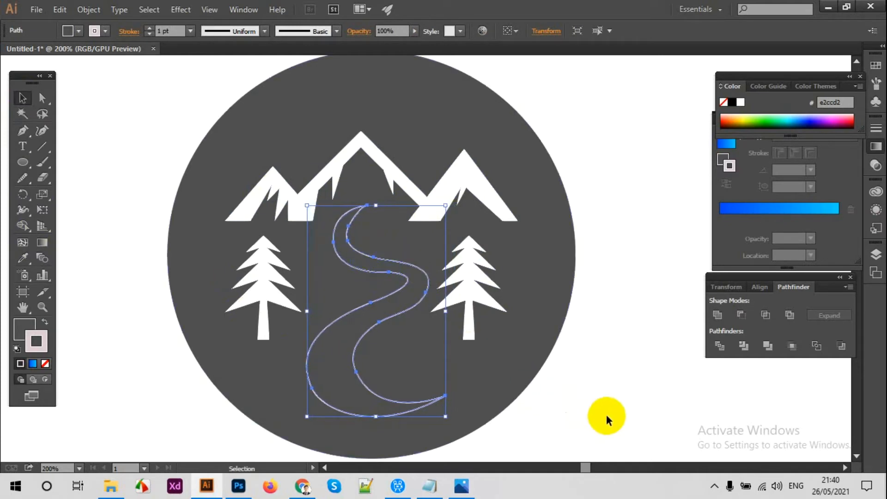
pyautogui.click(606, 414)
pyautogui.moveTo(367, 303); pyautogui.dragTo(379, 298)
pyautogui.hotkey('ctrl', 'z')
pyautogui.click(388, 294)
pyautogui.click(22, 178)
pyautogui.moveTo(363, 270)
pyautogui.mouseDown()
pyautogui.moveTo(408, 282)
pyautogui.moveTo(372, 270)
pyautogui.mouseUp()
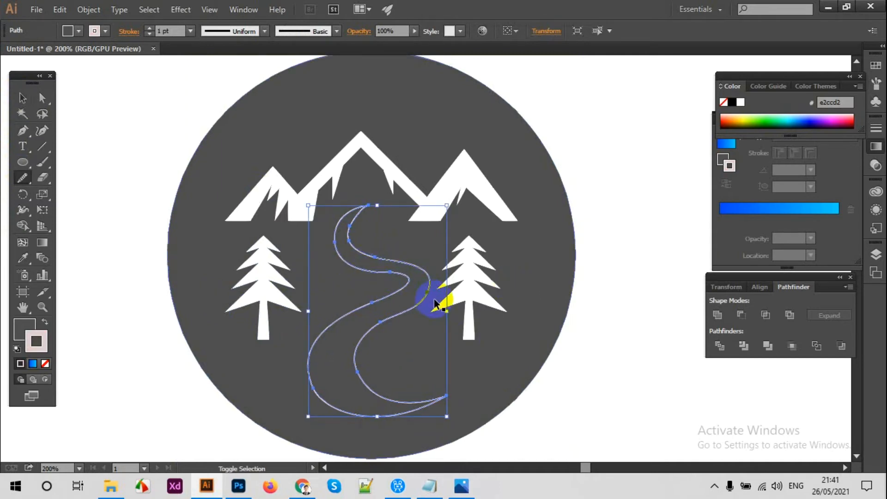
# Reshape the river's inner bend near the right pine tree by adjusting its anchor and handles and smoothing the curve.
pyautogui.click(23, 99)
pyautogui.click(42, 99)
pyautogui.hotkey('ctrl', '=')
pyautogui.hotkey('ctrl', '=')
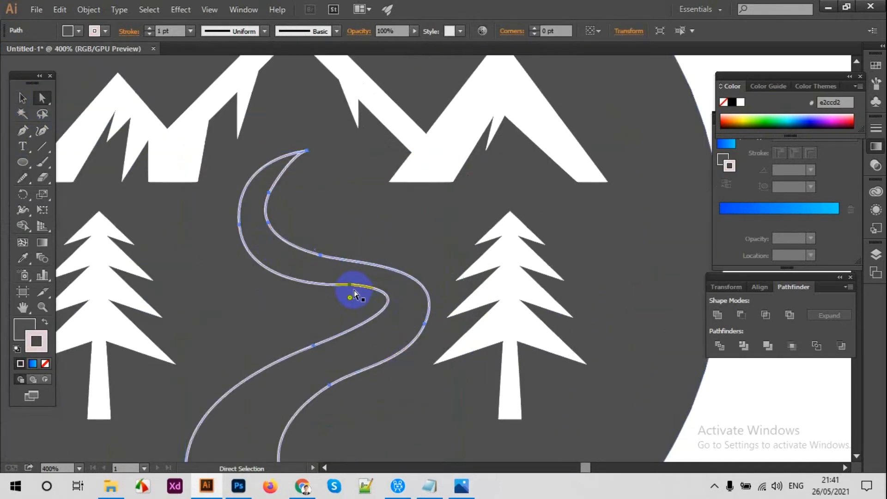
pyautogui.click(350, 286)
pyautogui.moveTo(457, 292); pyautogui.dragTo(432, 310)
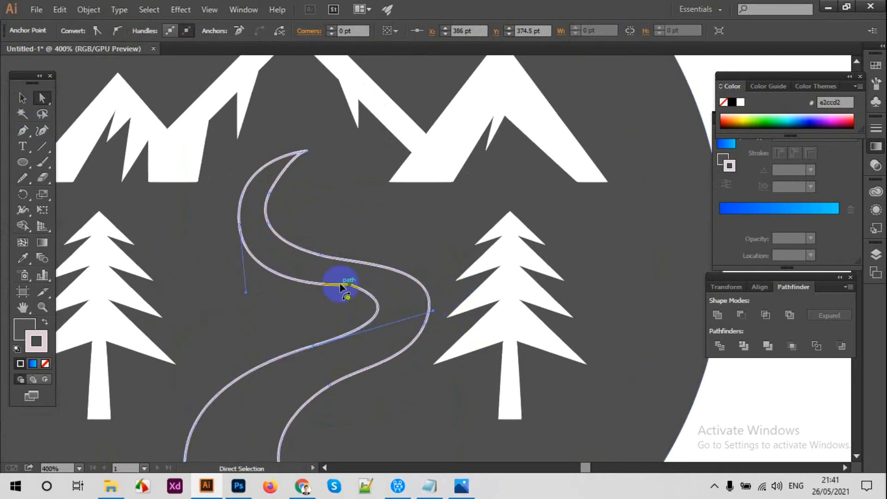
pyautogui.moveTo(346, 288); pyautogui.dragTo(341, 294)
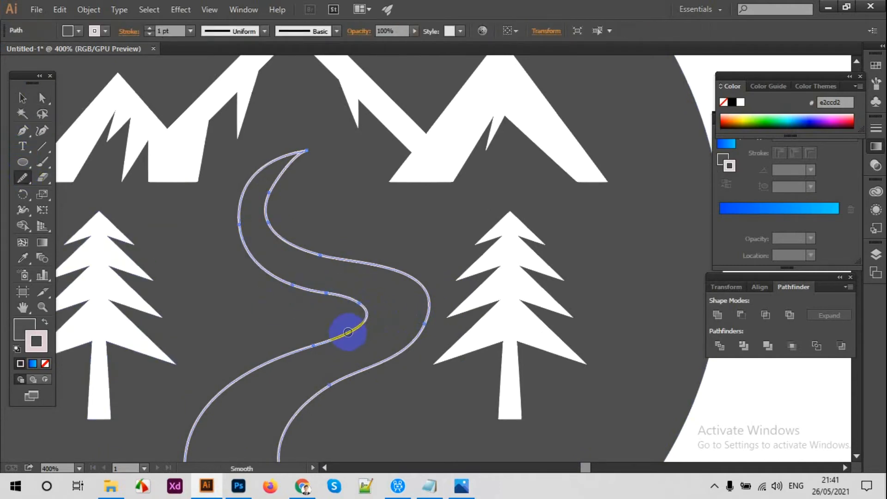
# Lock the dark grey background circle.
pyautogui.click(22, 98)
pyautogui.click(73, 129)
pyautogui.scroll(-3, 238, 272)
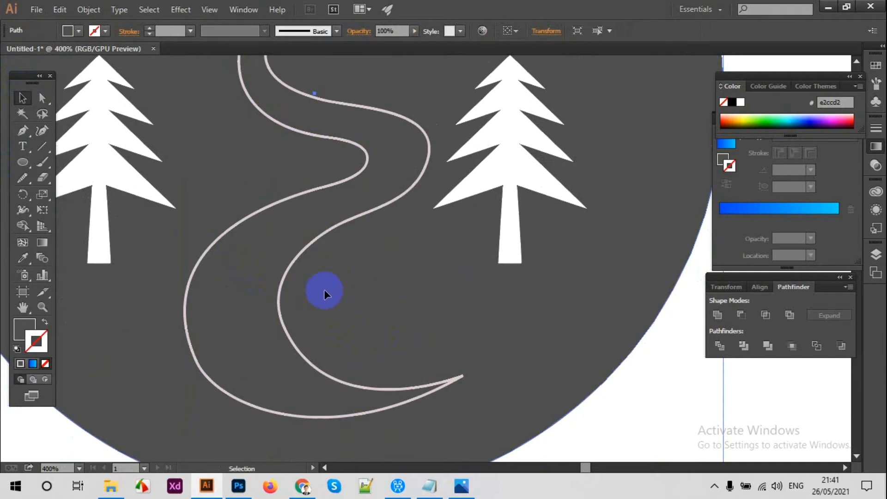
pyautogui.hotkey('ctrl', '2')
# Fill the river shape with e2ccd2 and remove its stroke.
pyautogui.click(246, 218)
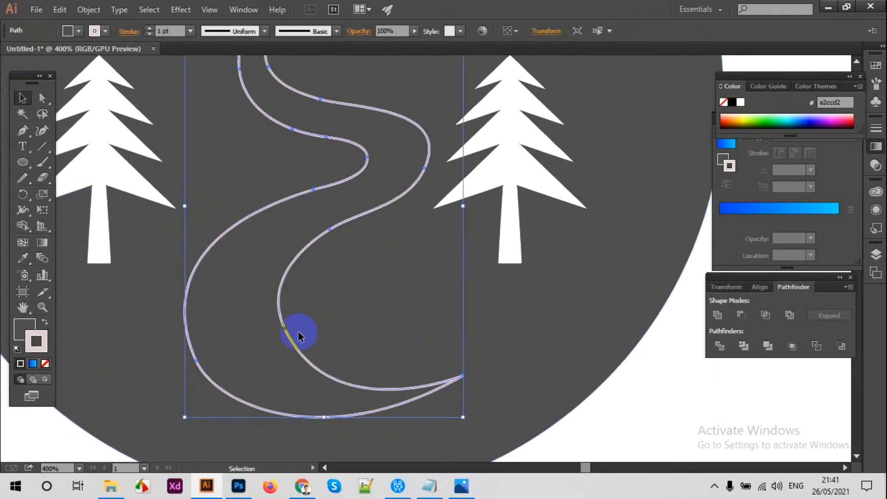
pyautogui.click(44, 322)
pyautogui.click(45, 364)
pyautogui.click(24, 329)
pyautogui.click(88, 343)
# Draw an unfilled Pen path from the river's lower right tip along its inner edge, forming a small rounded bump.
pyautogui.click(23, 131)
pyautogui.click(463, 376)
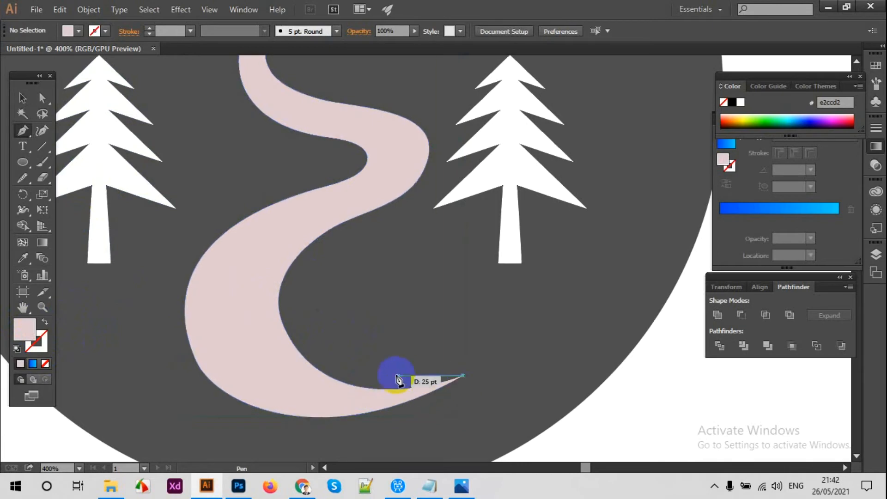
pyautogui.moveTo(331, 371); pyautogui.dragTo(270, 327)
pyautogui.hotkey('ctrl', 'z')
pyautogui.click(45, 364)
pyautogui.click(324, 368)
pyautogui.moveTo(326, 369); pyautogui.dragTo(346, 355)
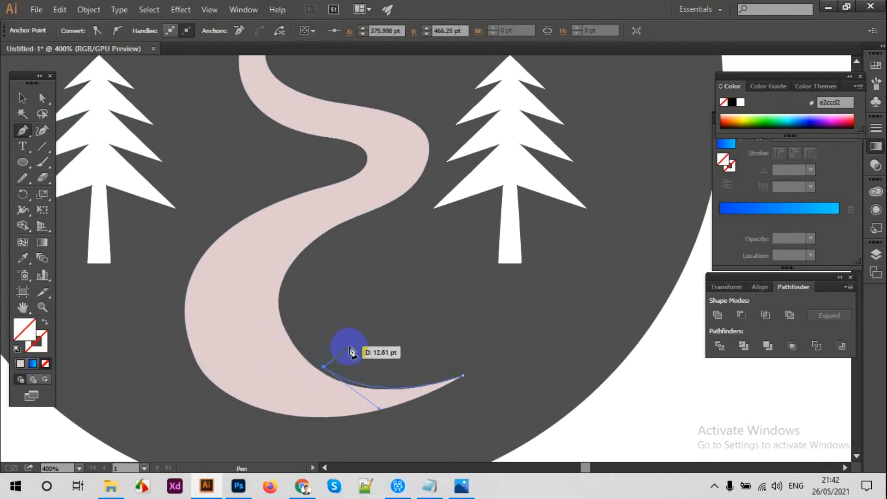
pyautogui.moveTo(336, 344); pyautogui.dragTo(313, 358)
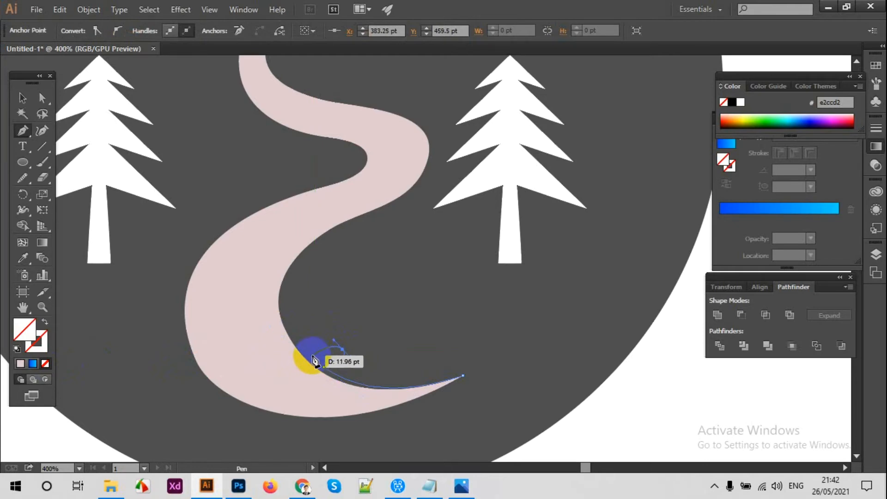
pyautogui.click(312, 356)
# Continue the bump path up the river's inner edge, close it through the river, and fill it with the sampled river colour e2ccd2.
pyautogui.moveTo(285, 273); pyautogui.dragTo(307, 218)
pyautogui.click(285, 274)
pyautogui.click(248, 283)
pyautogui.click(257, 352)
pyautogui.click(300, 392)
pyautogui.click(386, 399)
pyautogui.click(463, 376)
pyautogui.click(23, 258)
pyautogui.click(245, 292)
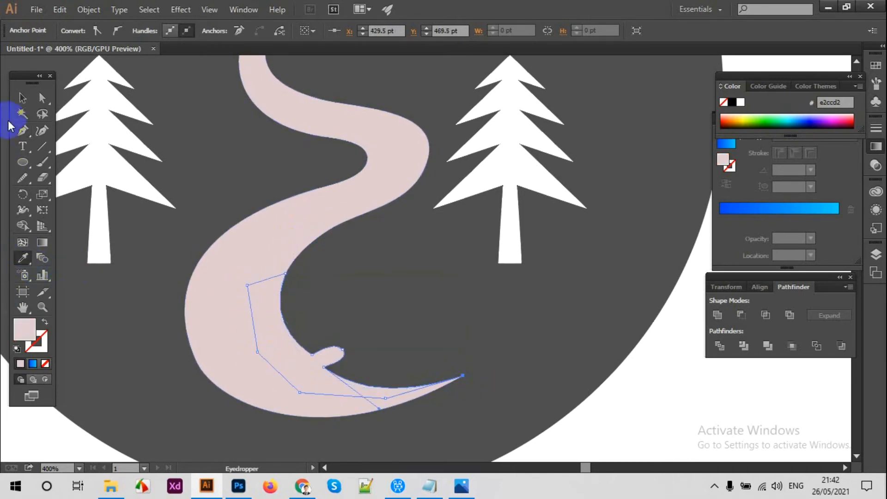
pyautogui.click(22, 98)
pyautogui.click(223, 211)
# Round the corners where the bump meets the river's inner edge with the Smooth tool.
pyautogui.scroll(3, 392, 277)
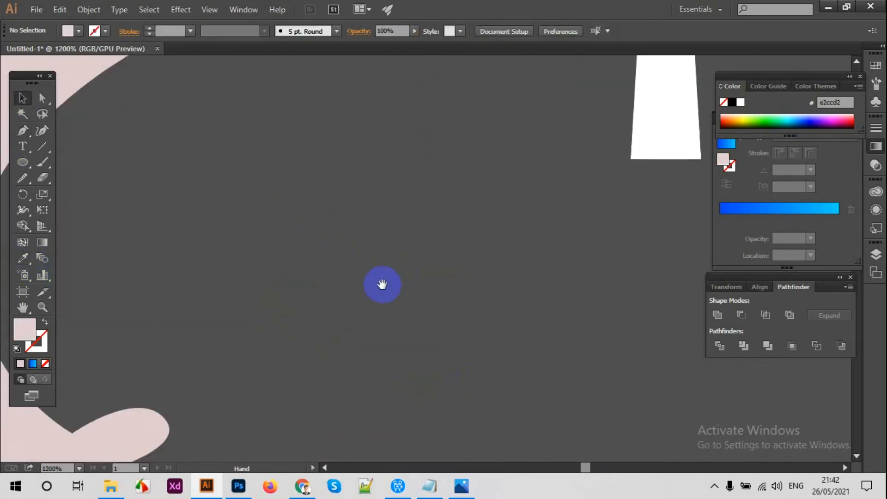
pyautogui.moveTo(382, 283); pyautogui.dragTo(618, 196)
pyautogui.click(329, 358)
pyautogui.scroll(-1, 472, 297)
pyautogui.click(23, 177)
pyautogui.moveTo(315, 335); pyautogui.dragTo(290, 320)
pyautogui.moveTo(320, 361)
pyautogui.mouseDown()
pyautogui.moveTo(352, 378)
pyautogui.moveTo(359, 393)
pyautogui.moveTo(367, 361)
pyautogui.moveTo(356, 393)
pyautogui.moveTo(319, 325)
pyautogui.moveTo(350, 365)
pyautogui.moveTo(352, 384)
pyautogui.moveTo(360, 376)
pyautogui.moveTo(377, 403)
pyautogui.moveTo(310, 325)
pyautogui.mouseUp()
pyautogui.click(22, 98)
pyautogui.click(419, 245)
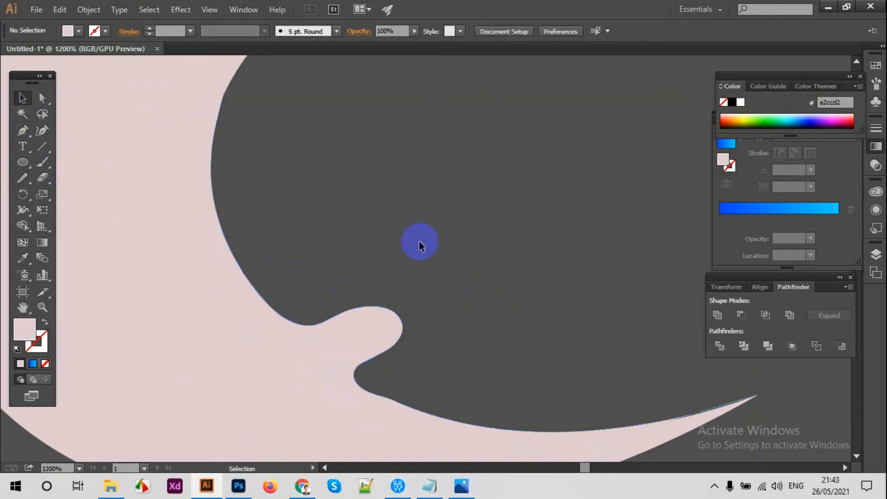
# Smooth the bump shape's lower edge where it runs toward the river's pointed tip.
pyautogui.scroll(3, 378, 217)
pyautogui.hotkey('ctrl', '-')
pyautogui.hotkey('ctrl', '-')
pyautogui.hotkey('ctrl', '-')
pyautogui.hotkey('ctrl', '-')
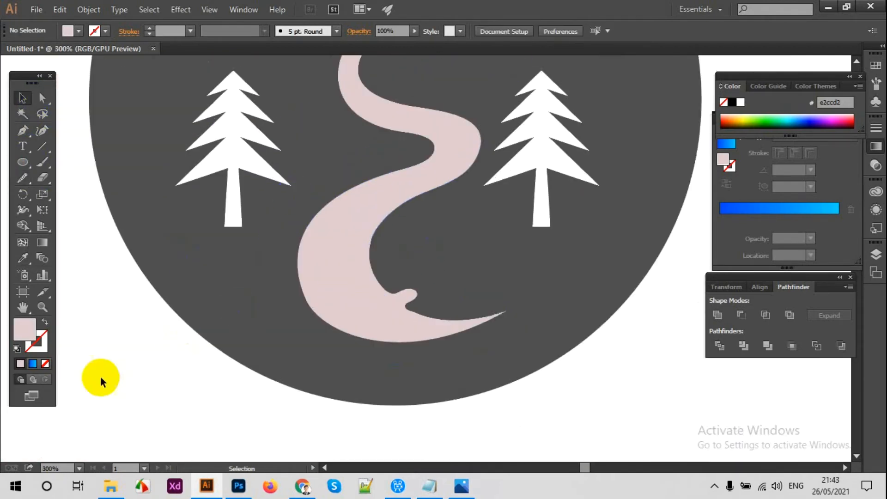
pyautogui.scroll(2, 100, 377)
pyautogui.hotkey('ctrl', '+')
pyautogui.hotkey('ctrl', '+')
pyautogui.hotkey('ctrl', '+')
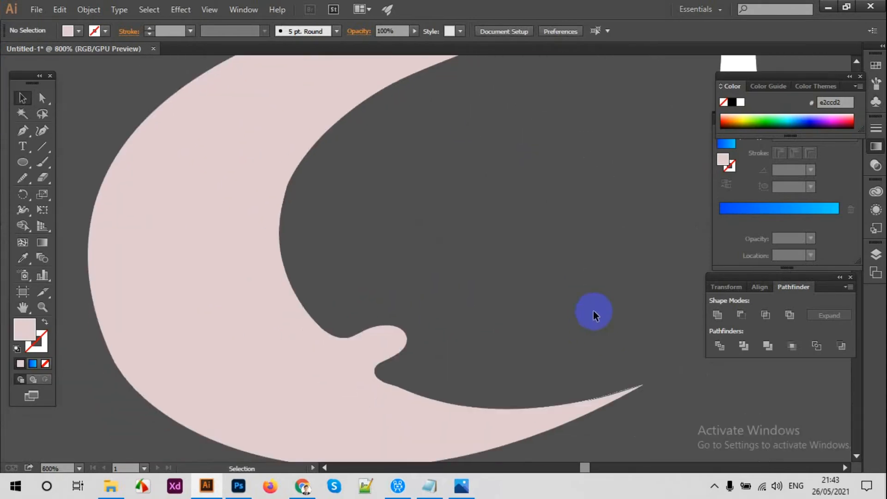
pyautogui.click(323, 388)
pyautogui.moveTo(324, 373); pyautogui.dragTo(399, 396)
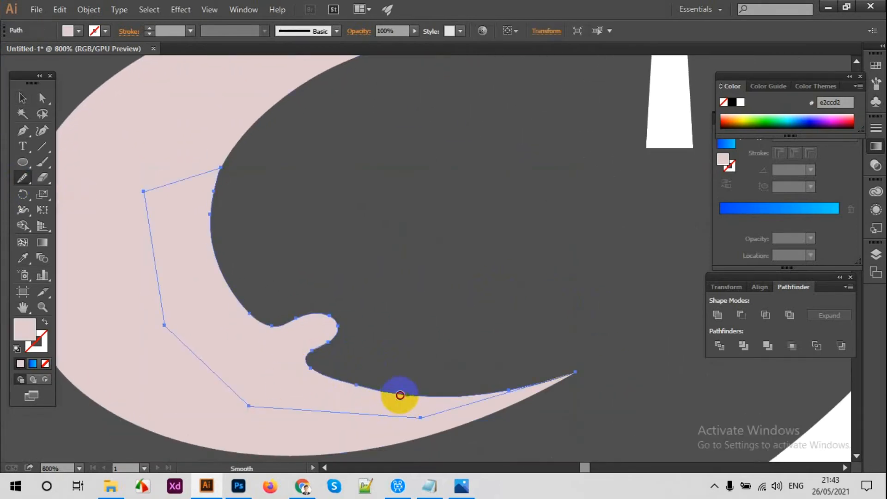
pyautogui.click(26, 96)
pyautogui.click(320, 195)
# Duplicate the filled bump shape and place the copy in the open area beyond the river's inner edge.
pyautogui.hotkey('ctrl', '+')
pyautogui.click(198, 353)
pyautogui.scroll(-1, 89, 245)
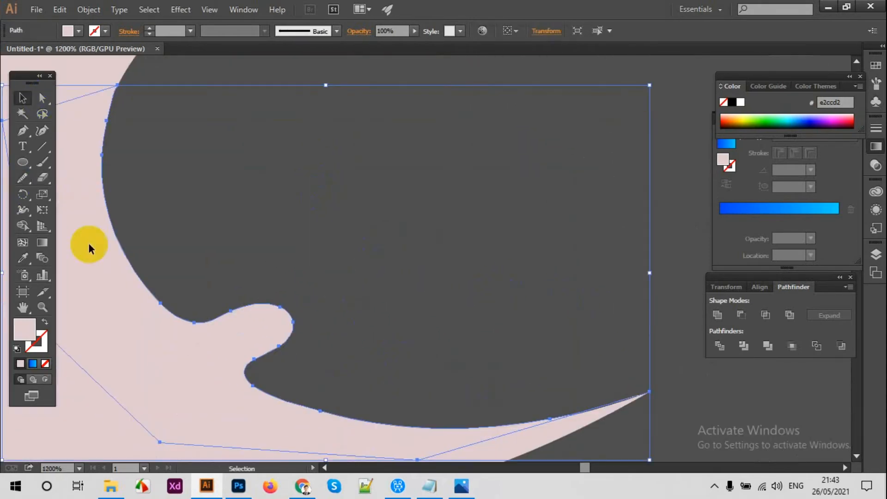
pyautogui.click(21, 97)
pyautogui.click(211, 197)
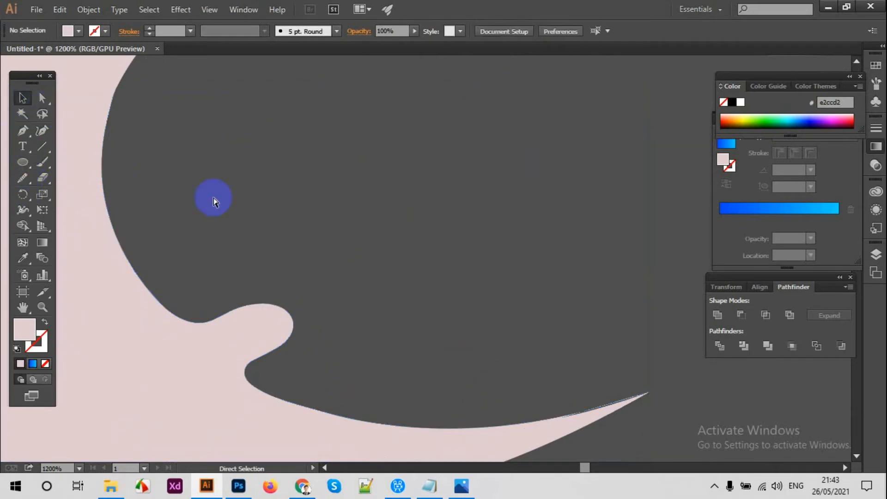
pyautogui.hotkey('ctrl', '-')
pyautogui.hotkey('ctrl', '-')
pyautogui.moveTo(313, 298)
pyautogui.mouseDown()
pyautogui.moveTo(424, 250)
pyautogui.moveTo(477, 239)
pyautogui.moveTo(401, 215)
pyautogui.moveTo(410, 261)
pyautogui.moveTo(453, 284)
pyautogui.mouseUp()
pyautogui.click(42, 120)
pyautogui.click(22, 97)
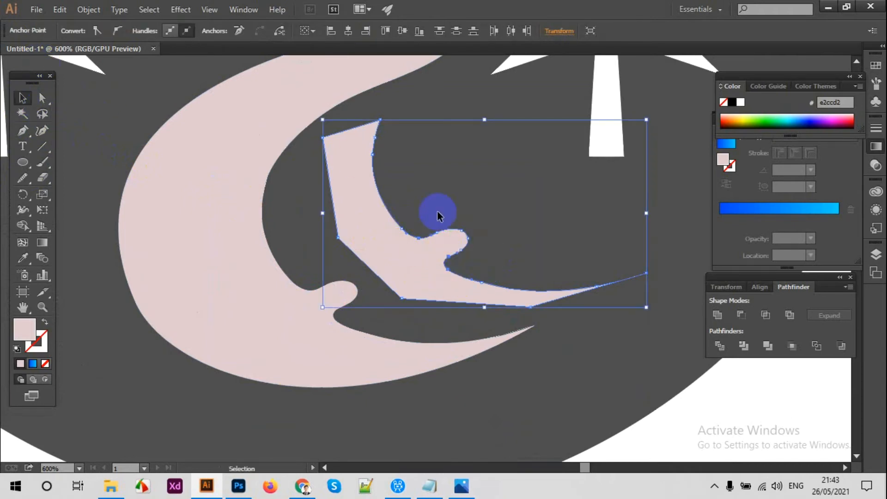
pyautogui.click(444, 226)
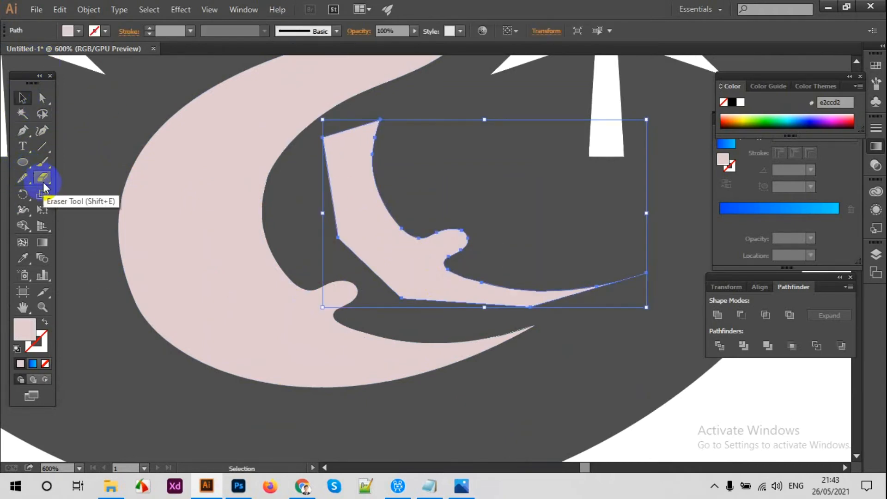
# Draw an unfilled curved Pen path across the base of the rounded bump on the duplicated shape.
pyautogui.press('p')
pyautogui.hotkey('ctrl', '+')
pyautogui.hotkey('ctrl', '+')
pyautogui.hotkey('ctrl', '+')
pyautogui.click(377, 185)
pyautogui.moveTo(491, 288); pyautogui.dragTo(607, 304)
pyautogui.click(45, 365)
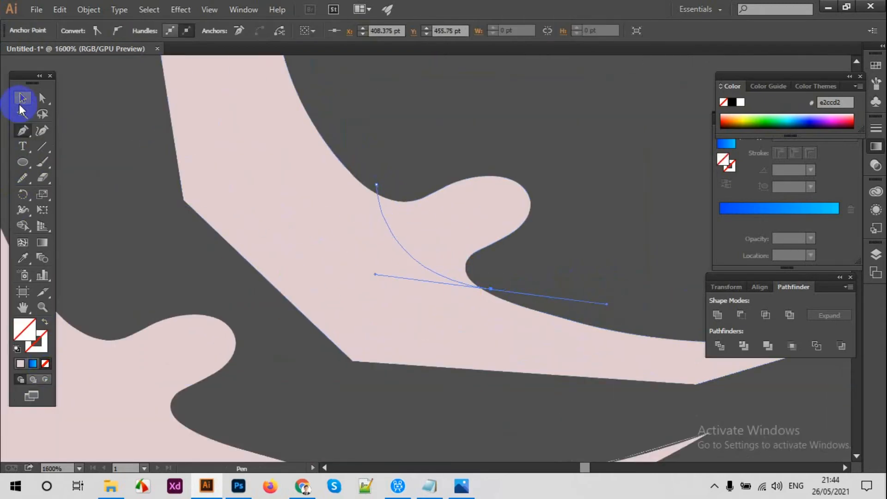
# Remove the duplicate's body beyond the Pen curve with the Shape Builder, keeping only the rounded bump.
pyautogui.click(23, 98)
pyautogui.keyDown('shift'); pyautogui.click(258, 194); pyautogui.keyUp('shift')
pyautogui.click(22, 226)
pyautogui.keyDown('alt'); pyautogui.click(296, 212); pyautogui.keyUp('alt')
pyautogui.hotkey('ctrl', '-')
pyautogui.hotkey('ctrl', '-')
# Move the small bump beside the river's inner edge above the first bump and rotate it to point outward.
pyautogui.press('v')
pyautogui.moveTo(437, 250); pyautogui.dragTo(294, 250)
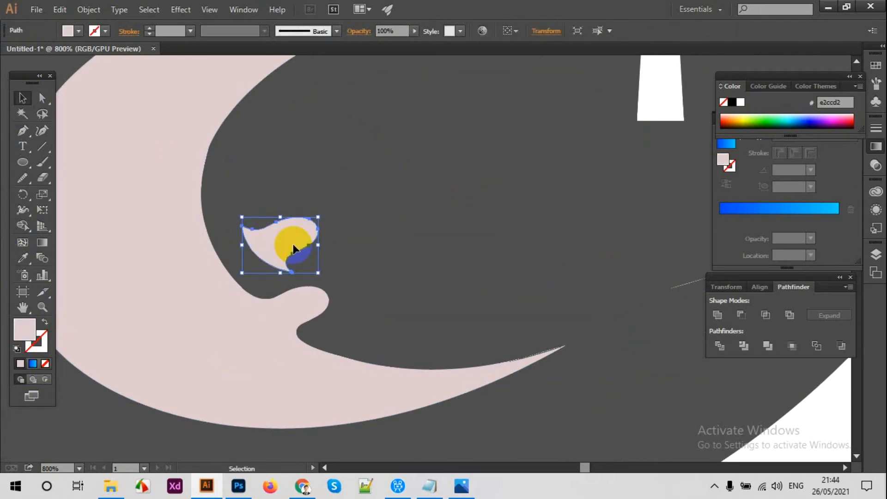
pyautogui.hotkey('ctrl', '+')
pyautogui.hotkey('ctrl', '+')
pyautogui.press('space')
pyautogui.moveTo(334, 218); pyautogui.dragTo(507, 299)
pyautogui.moveTo(310, 293); pyautogui.dragTo(206, 277)
pyautogui.click(321, 273)
pyautogui.moveTo(286, 232); pyautogui.dragTo(432, 246)
pyautogui.click(237, 272)
pyautogui.click(330, 253)
# Fine-tune the second bump's position so that its edges run into the river's inner edge.
pyautogui.hotkey('ctrl', '+')
pyautogui.press('space')
pyautogui.doubleClick(281, 270)
pyautogui.press('Escape')
pyautogui.moveTo(290, 276); pyautogui.dragTo(280, 276)
pyautogui.click(412, 264)
pyautogui.click(361, 274)
pyautogui.moveTo(401, 265); pyautogui.dragTo(404, 259)
pyautogui.click(409, 262)
pyautogui.moveTo(287, 282); pyautogui.dragTo(291, 282)
# Combine the two bumps with the river using the Pathfinder Unite operation.
pyautogui.hotkey('ctrl', '-')
pyautogui.hotkey('ctrl', '-')
pyautogui.hotkey('ctrl', '-')
pyautogui.hotkey('ctrl', '-')
pyautogui.hotkey('ctrl', '-')
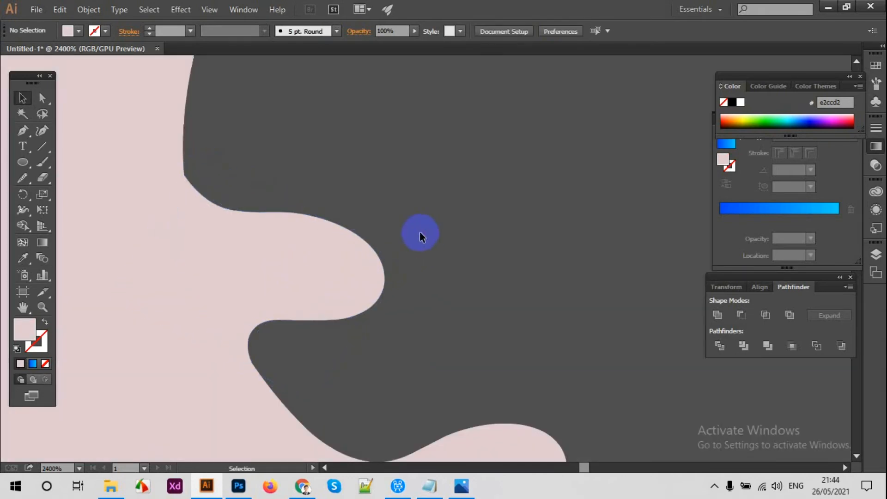
pyautogui.scroll(-3, 476, 271)
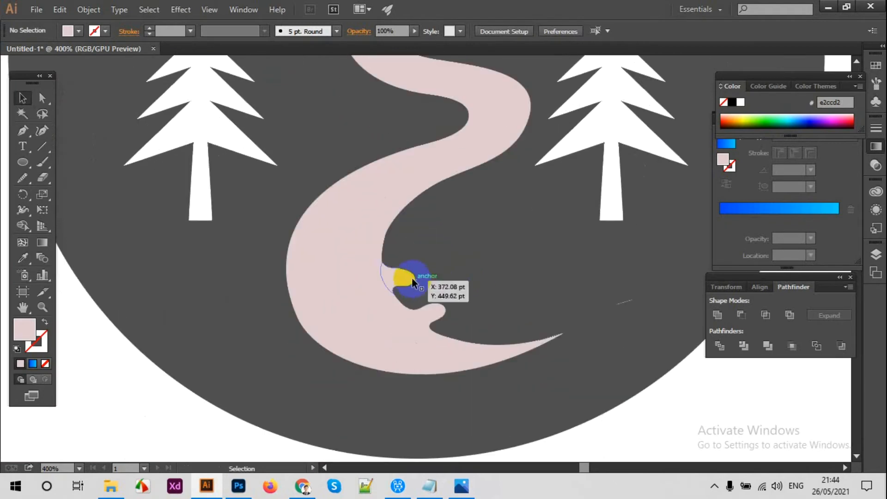
pyautogui.click(411, 278)
pyautogui.keyDown('shift'); pyautogui.click(435, 309); pyautogui.keyUp('shift')
pyautogui.click(718, 315)
pyautogui.click(455, 322)
pyautogui.click(438, 311)
pyautogui.keyDown('shift'); pyautogui.click(432, 363); pyautogui.keyUp('shift')
pyautogui.click(718, 315)
pyautogui.click(470, 240)
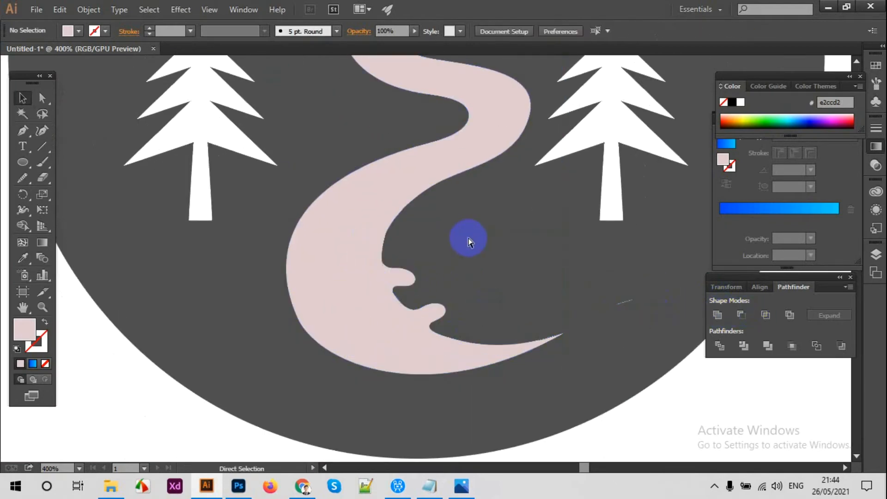
# Select the remaining overlapping pieces of the river and unite them into one shape.
pyautogui.hotkey('ctrl', '-')
pyautogui.hotkey('ctrl', '-')
pyautogui.scroll(2, 469, 240)
pyautogui.hotkey('ctrl', '+')
pyautogui.hotkey('ctrl', '+')
pyautogui.click(394, 367)
pyautogui.keyDown('shift'); pyautogui.click(358, 347); pyautogui.keyUp('shift')
pyautogui.click(718, 315)
pyautogui.click(487, 317)
pyautogui.scroll(-3, 487, 317)
pyautogui.click(21, 132)
pyautogui.click(322, 261)
pyautogui.click(18, 96)
pyautogui.click(322, 252)
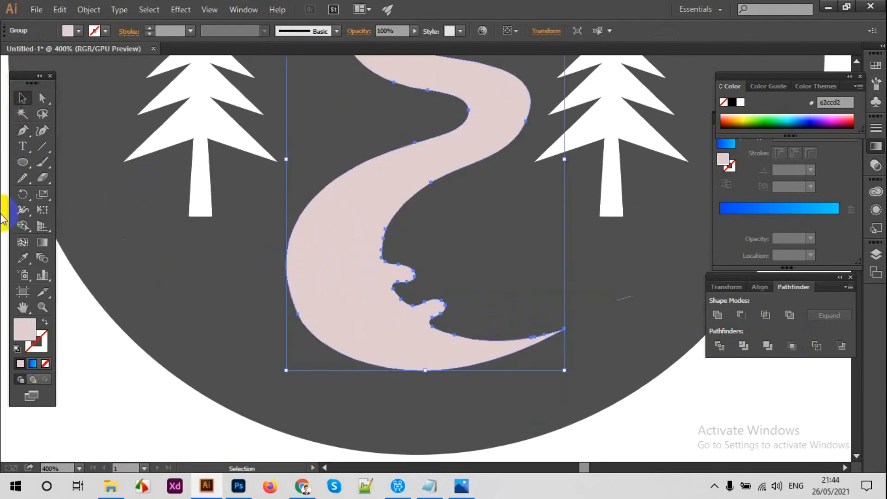
pyautogui.click(22, 98)
pyautogui.click(222, 312)
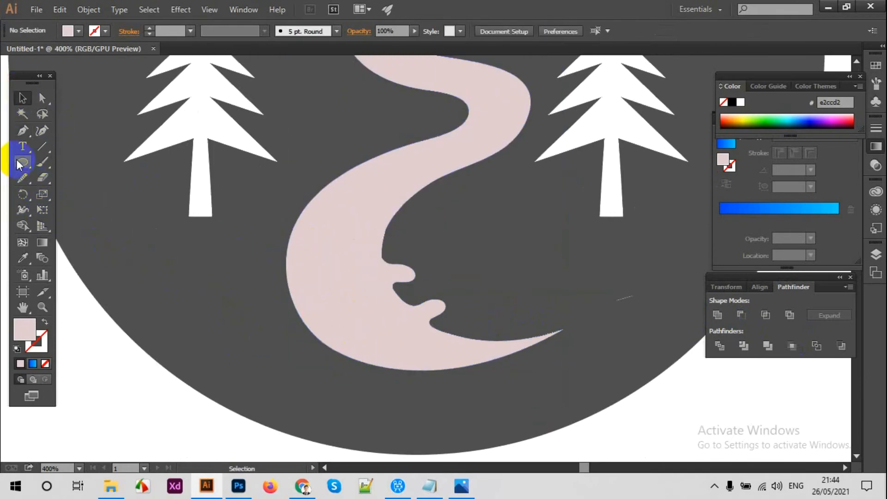
# Draw a narrow closed Pen crescent inside the river's lower outer bend and fill it with the sampled circle grey 4f4f4f.
pyautogui.press('p')
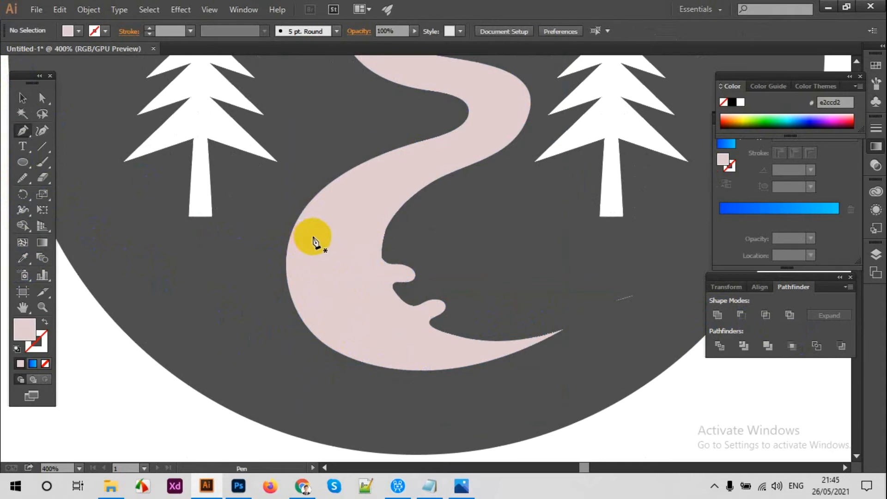
pyautogui.click(312, 233)
pyautogui.moveTo(402, 360)
pyautogui.mouseDown()
pyautogui.moveTo(543, 395)
pyautogui.moveTo(416, 369)
pyautogui.mouseUp()
pyautogui.click(402, 360)
pyautogui.moveTo(312, 233); pyautogui.dragTo(313, 213)
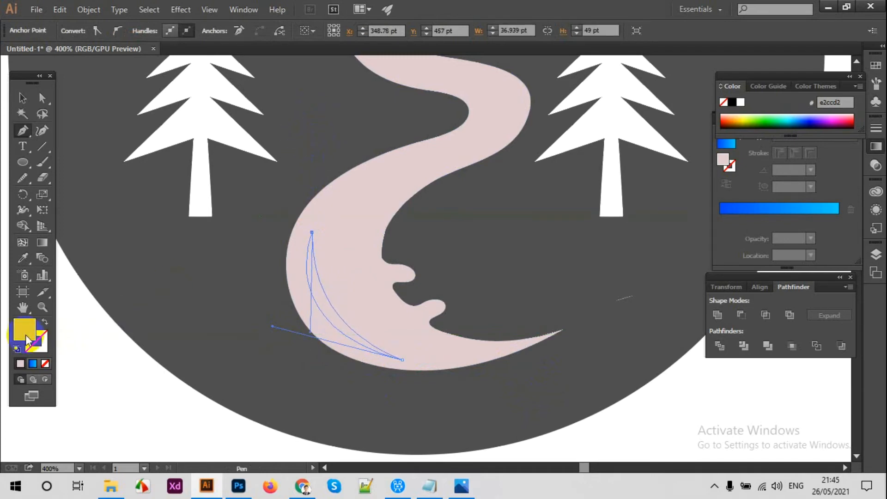
pyautogui.click(23, 261)
pyautogui.click(70, 216)
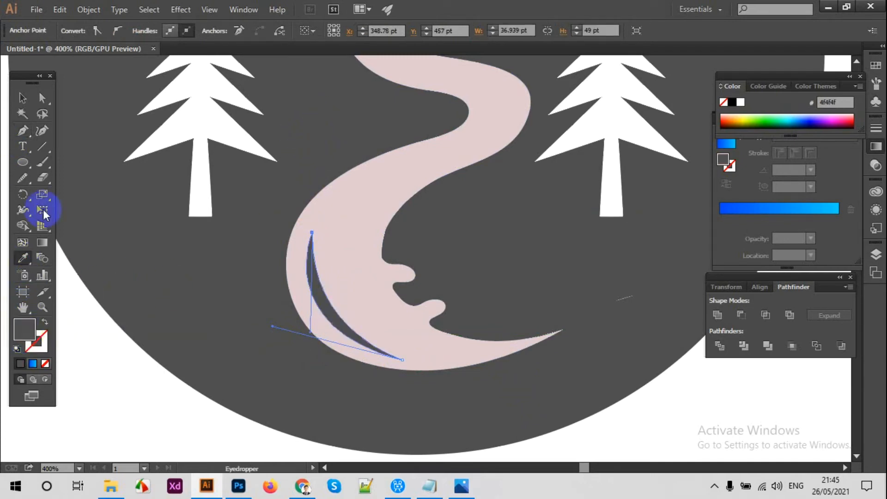
pyautogui.click(22, 98)
pyautogui.click(95, 357)
# Fill the large circle with the small ellipse's blue gradient and run it vertically from dark blue above to light blue below.
pyautogui.hotkey('ctrl', '-')
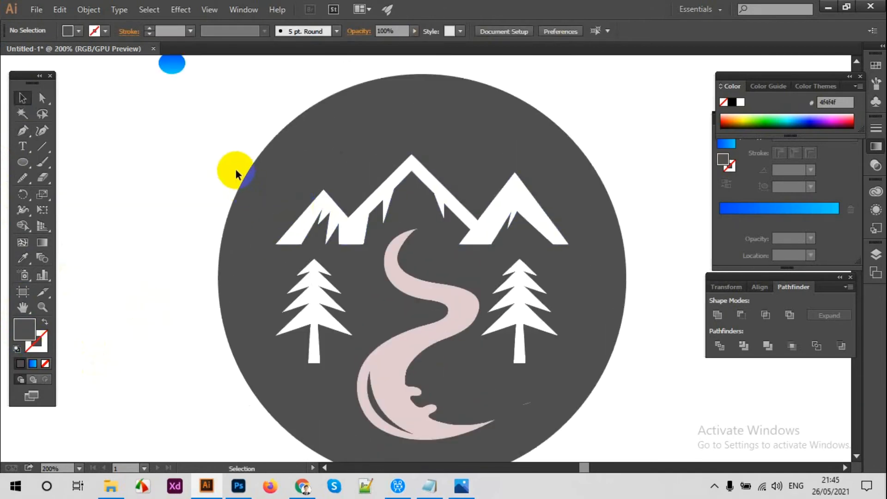
pyautogui.click(235, 173)
pyautogui.click(23, 258)
pyautogui.click(172, 64)
pyautogui.click(42, 242)
pyautogui.moveTo(419, 71); pyautogui.dragTo(446, 282)
pyautogui.scroll(5, 446, 283)
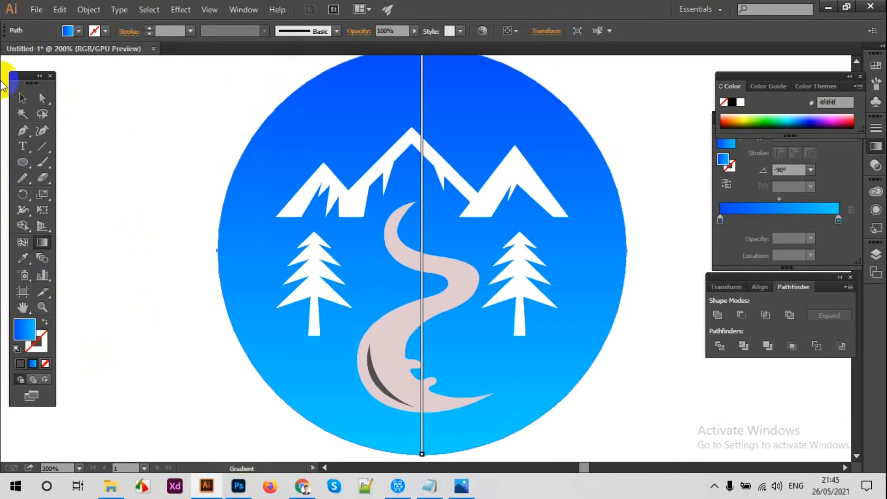
pyautogui.click(23, 98)
pyautogui.click(160, 169)
# Fill the river with the white ffffff sampled from the mountains.
pyautogui.click(403, 333)
pyautogui.click(23, 258)
pyautogui.click(309, 195)
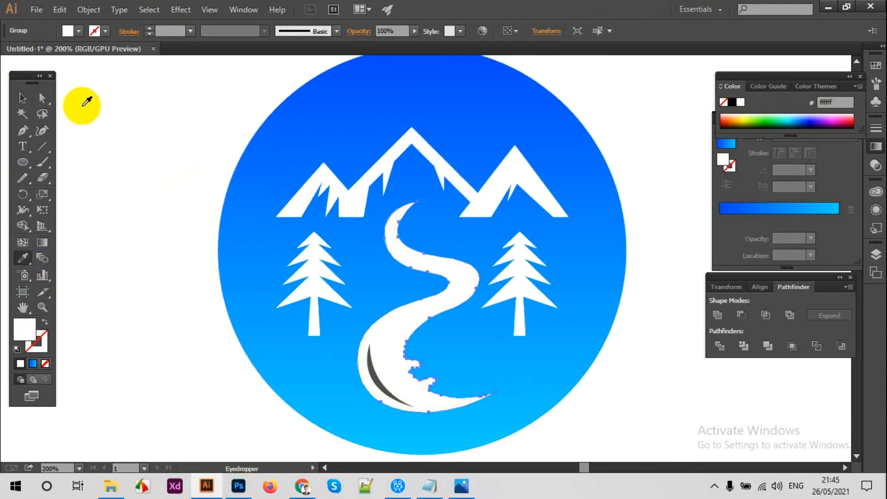
pyautogui.click(22, 98)
pyautogui.click(138, 181)
# Cut the grey crescent out of the white river with the Shape Builder.
pyautogui.hotkey('ctrl', '+')
pyautogui.click(340, 345)
pyautogui.keyDown('shift'); pyautogui.click(367, 344); pyautogui.keyUp('shift')
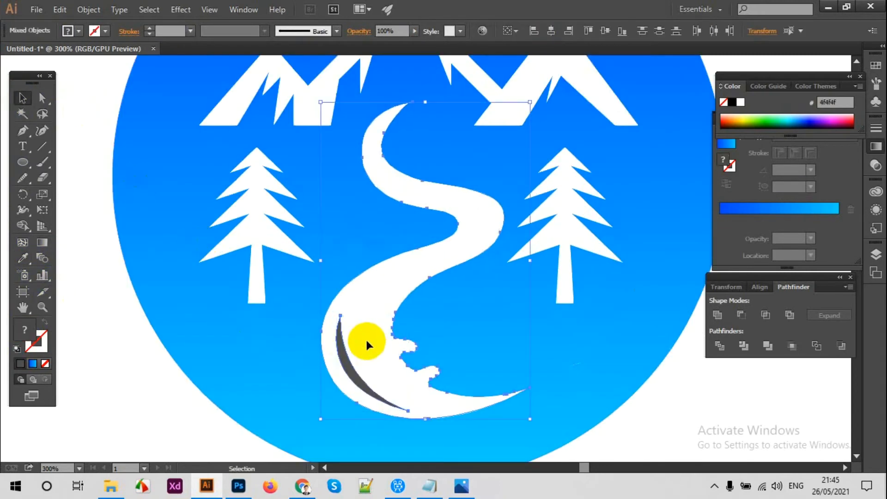
pyautogui.click(23, 225)
pyautogui.keyDown('alt'); pyautogui.click(356, 374); pyautogui.keyUp('alt')
pyautogui.click(22, 98)
pyautogui.click(95, 109)
pyautogui.hotkey('ctrl', '-')
pyautogui.hotkey('ctrl', '-')
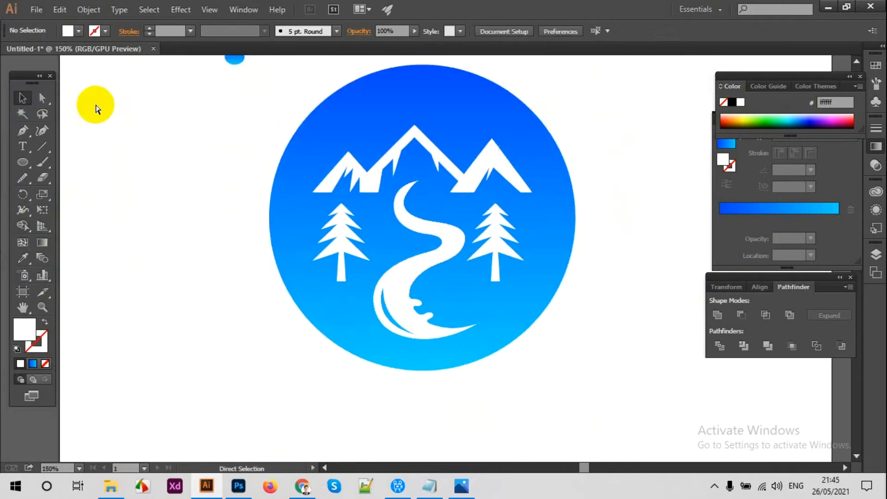
pyautogui.scroll(2, 82, 113)
pyautogui.scroll(-2, 77, 123)
pyautogui.scroll(1, 82, 175)
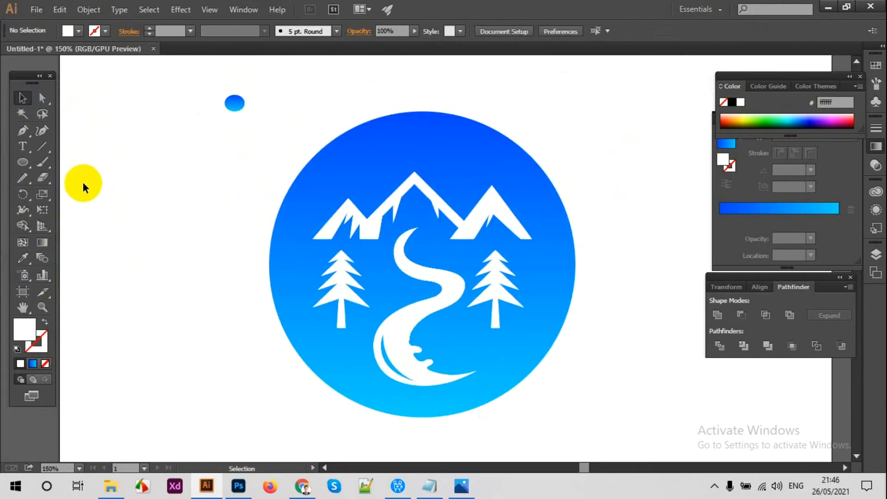
pyautogui.scroll(1, 83, 187)
pyautogui.scroll(-1, 80, 187)
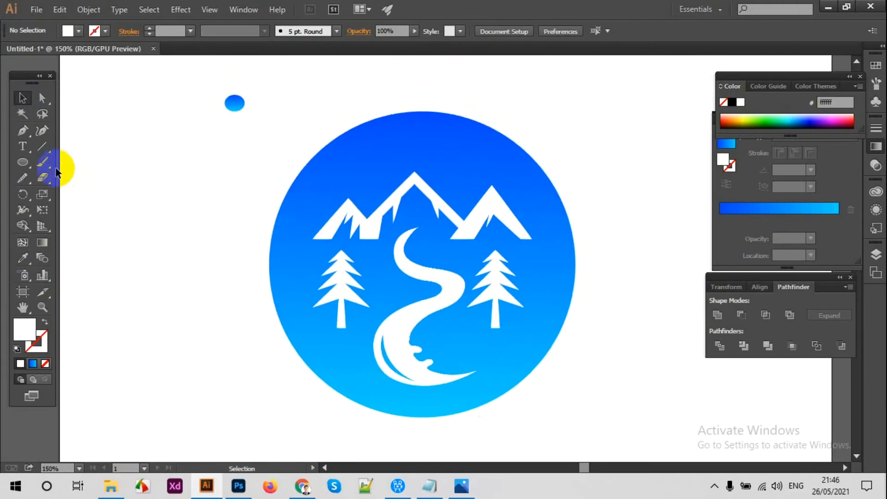
# Reshape the river's lower edge into a fuller curve by lowering its bottom anchor slightly and adjusting the curve toward the tip.
pyautogui.hotkey('ctrl', '+')
pyautogui.hotkey('ctrl', '+')
pyautogui.hotkey('ctrl', '+')
pyautogui.hotkey('ctrl', '+')
pyautogui.click(305, 243)
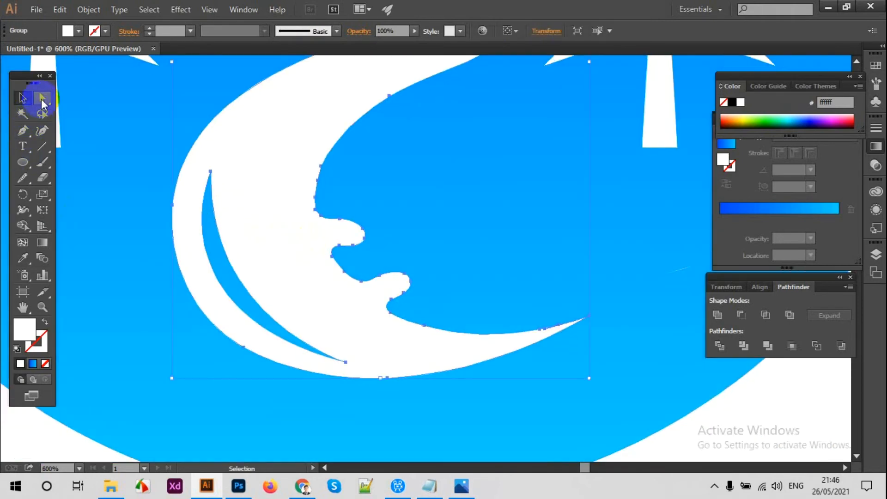
pyautogui.click(41, 100)
pyautogui.click(665, 429)
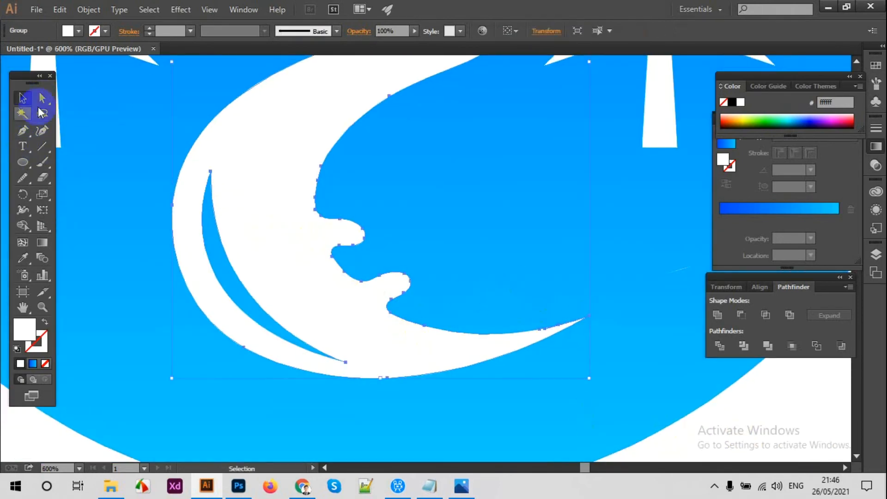
pyautogui.click(586, 313)
pyautogui.doubleClick(392, 378)
pyautogui.press('Escape')
pyautogui.click(387, 378)
pyautogui.moveTo(528, 354); pyautogui.dragTo(532, 361)
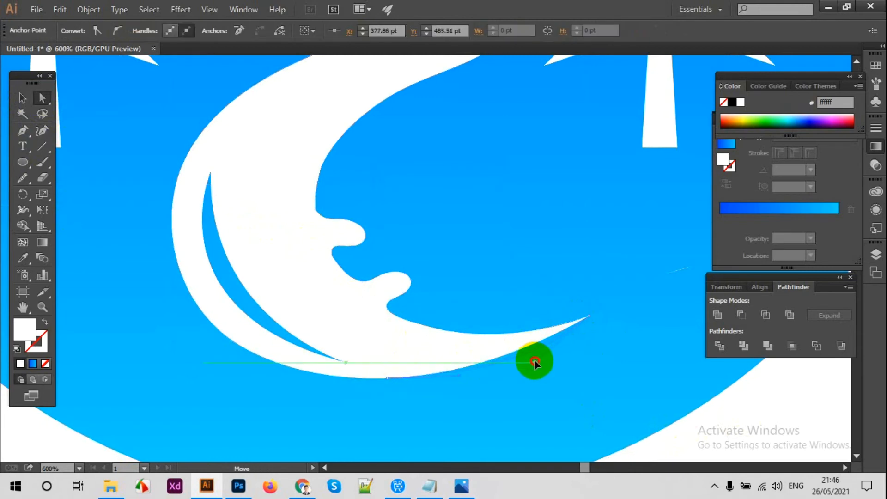
pyautogui.moveTo(387, 379); pyautogui.dragTo(389, 384)
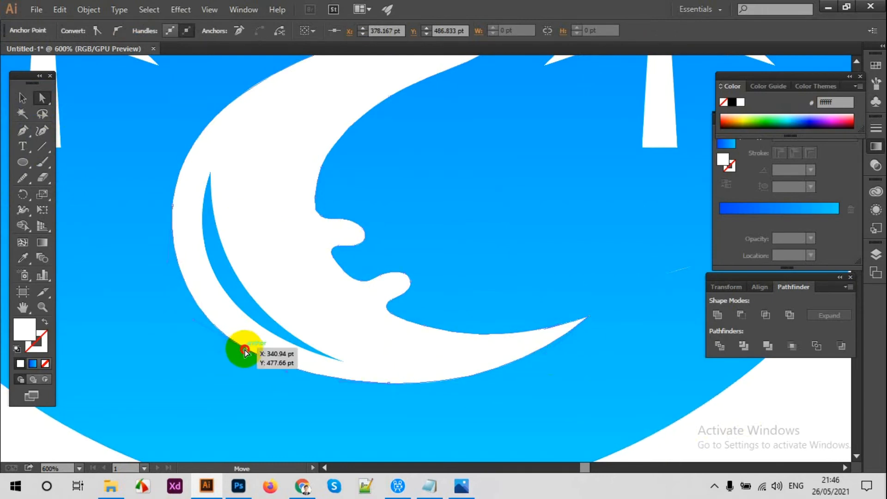
pyautogui.click(22, 98)
pyautogui.click(35, 441)
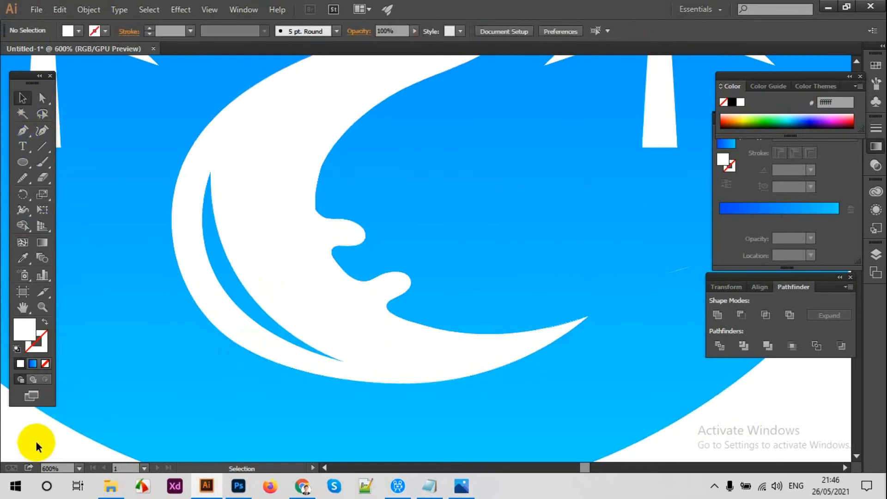
# Create a star with 4 points and radii of 25 pt and 50 pt using the Star tool.
pyautogui.hotkey('ctrl', '-')
pyautogui.hotkey('ctrl', '-')
pyautogui.hotkey('ctrl', '-')
pyautogui.scroll(5, 122, 403)
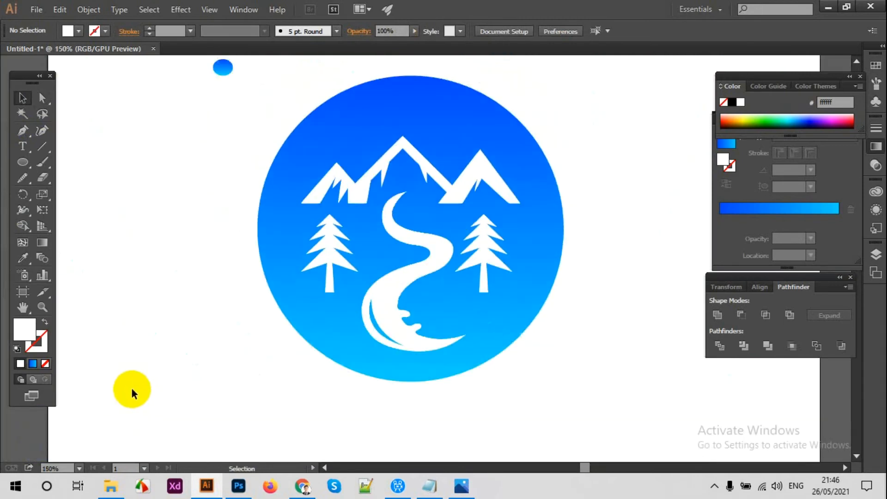
pyautogui.hotkey('ctrl', '+')
pyautogui.scroll(5, 130, 387)
pyautogui.moveTo(197, 293); pyautogui.dragTo(127, 329)
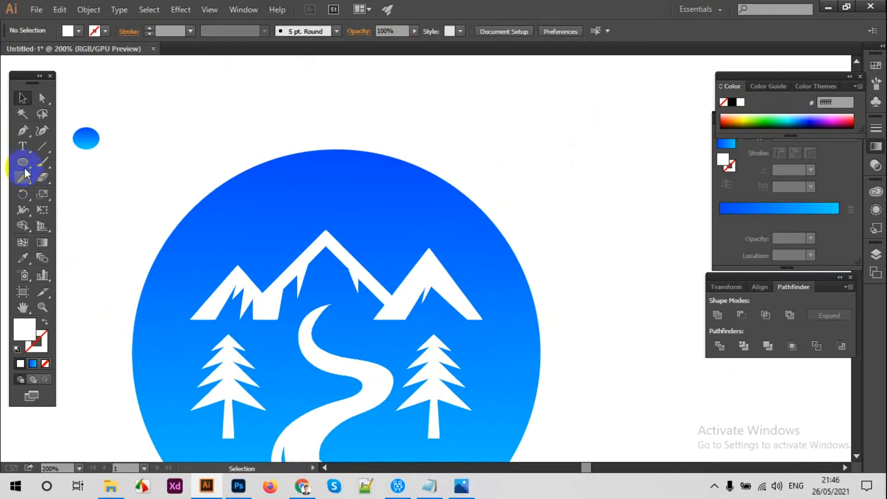
pyautogui.moveTo(23, 166); pyautogui.dragTo(85, 220)
pyautogui.scroll(2, 431, 189)
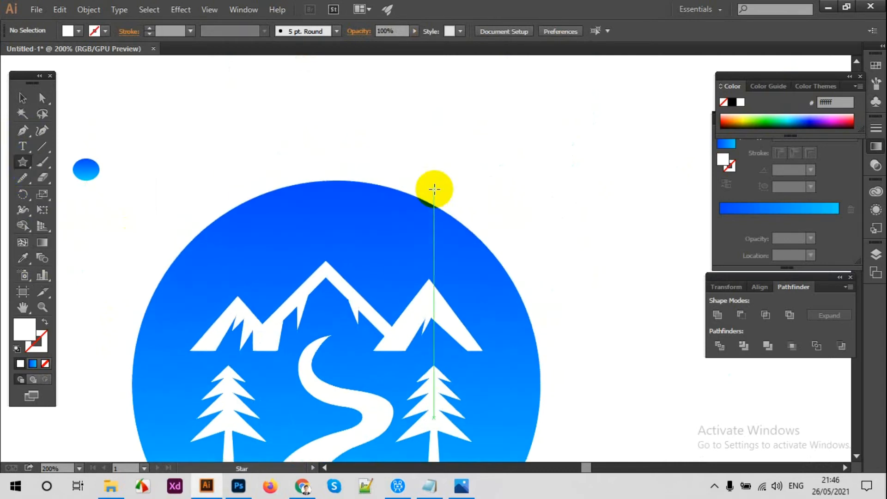
pyautogui.click(462, 142)
pyautogui.write('4')
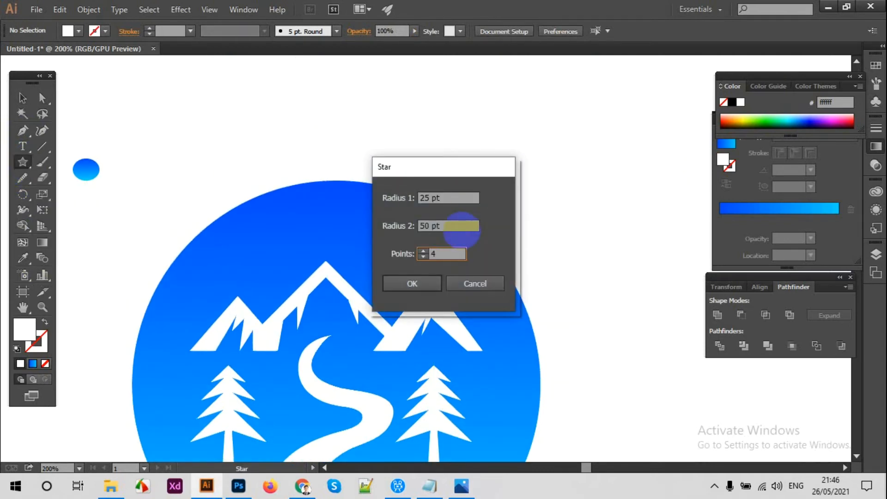
pyautogui.click(418, 284)
# Draw a slender four-pointed white star above the circle and move it just inside the circle's upper edge.
pyautogui.moveTo(267, 107); pyautogui.dragTo(317, 134)
pyautogui.click(27, 103)
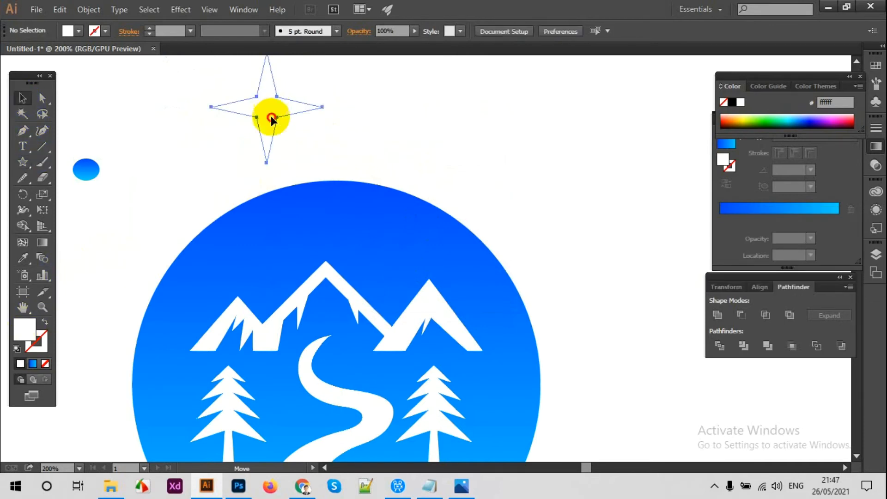
pyautogui.moveTo(269, 104); pyautogui.dragTo(283, 211)
pyautogui.click(319, 146)
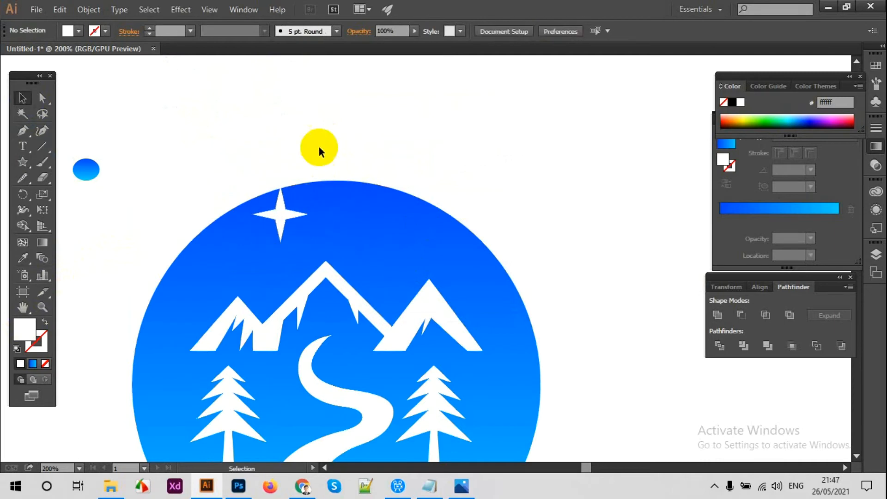
# Shrink the star and place it in the sky between the left and central mountain peaks.
pyautogui.scroll(-3, 279, 143)
pyautogui.moveTo(279, 146); pyautogui.dragTo(279, 170)
pyautogui.click(240, 120)
pyautogui.scroll(2, 241, 122)
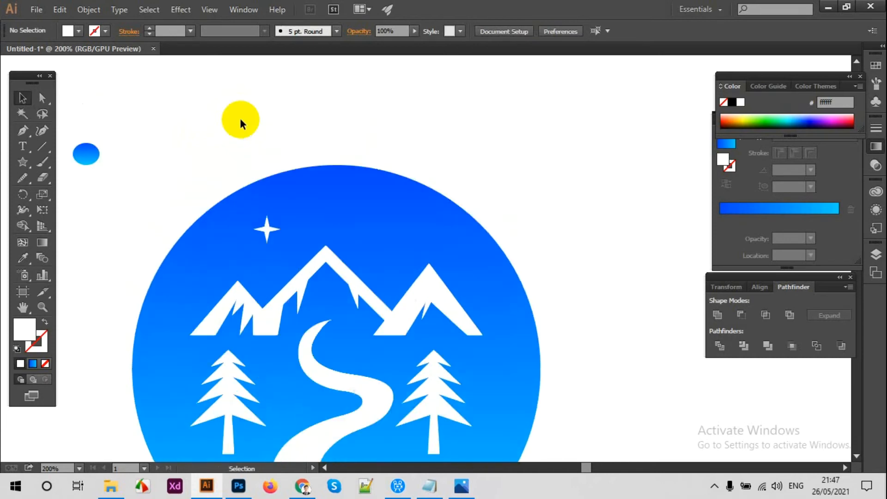
# Add a second, slightly larger and tilted four-pointed white star above the central peak, beside the first star.
pyautogui.click(23, 162)
pyautogui.moveTo(224, 103); pyautogui.dragTo(318, 214)
pyautogui.hotkey('alt', 'shift')
pyautogui.click(22, 98)
pyautogui.click(242, 123)
pyautogui.click(402, 152)
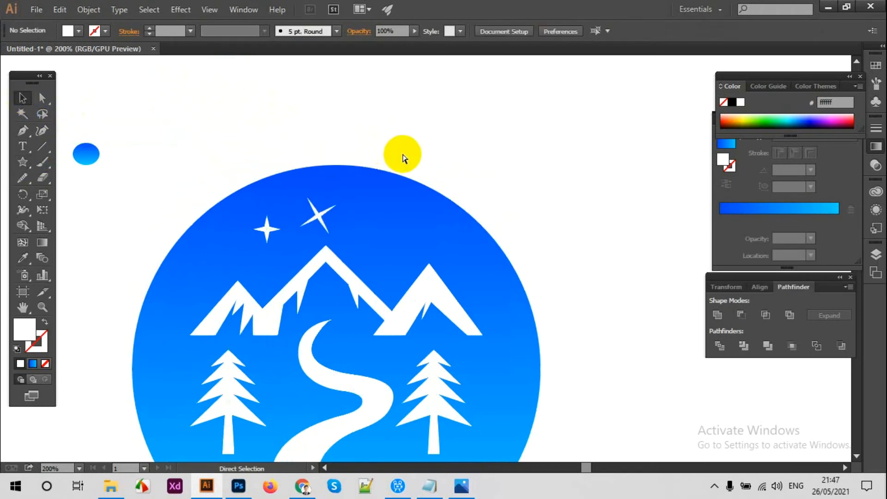
pyautogui.hotkey('ctrl', '=')
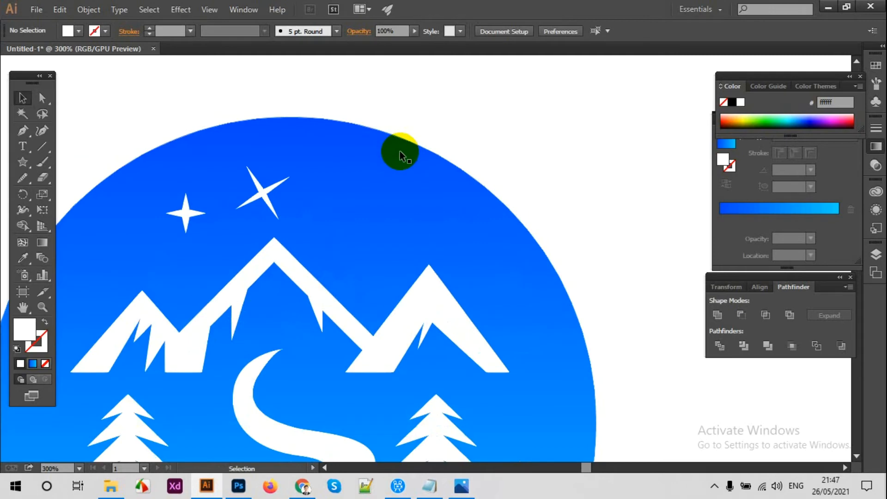
# Rotate the tilted four-pointed star to a diagonal cross, shrink it and place it above the right mountain peak.
pyautogui.hotkey('ctrl', '=')
pyautogui.click(303, 178)
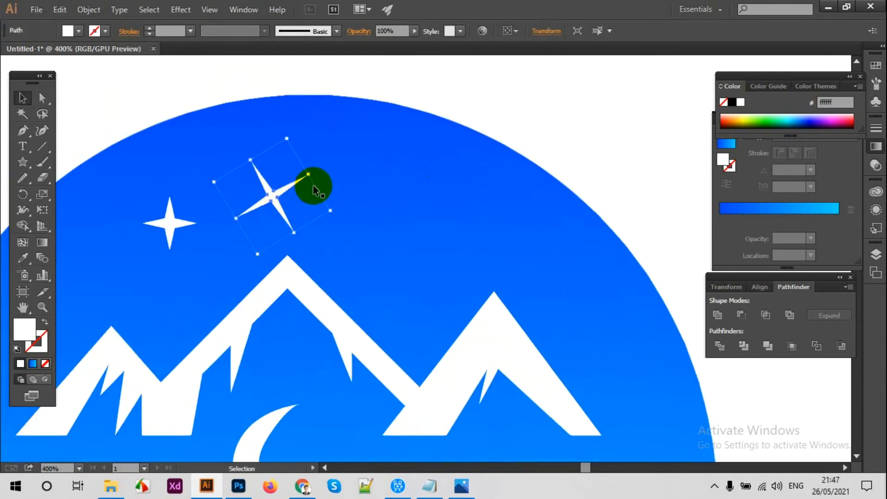
pyautogui.moveTo(337, 210); pyautogui.dragTo(267, 264)
pyautogui.click(506, 98)
pyautogui.click(380, 93)
pyautogui.moveTo(299, 175); pyautogui.dragTo(416, 291)
pyautogui.hotkey('ctrl', '2')
pyautogui.moveTo(415, 232); pyautogui.dragTo(414, 253)
pyautogui.click(419, 229)
pyautogui.moveTo(415, 295); pyautogui.dragTo(529, 262)
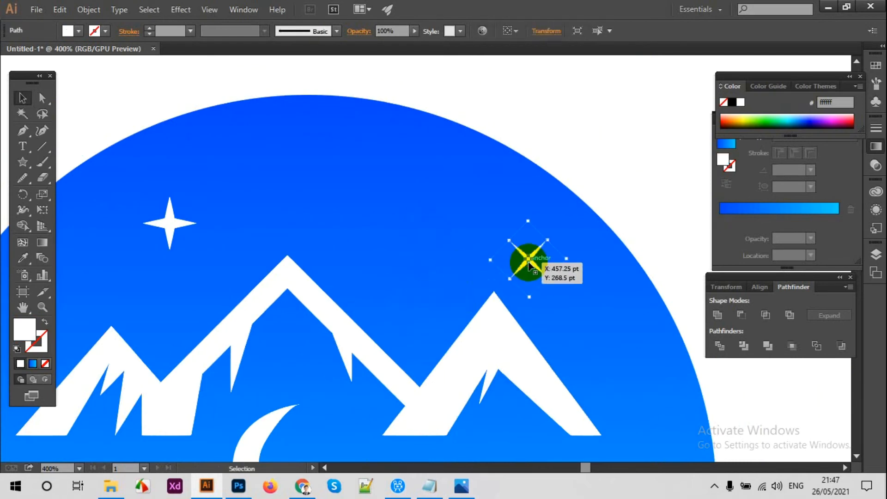
# Enlarge the upright four-pointed star slightly and move it lower, between the left and central peaks.
pyautogui.moveTo(282, 213); pyautogui.dragTo(324, 201)
pyautogui.click(211, 209)
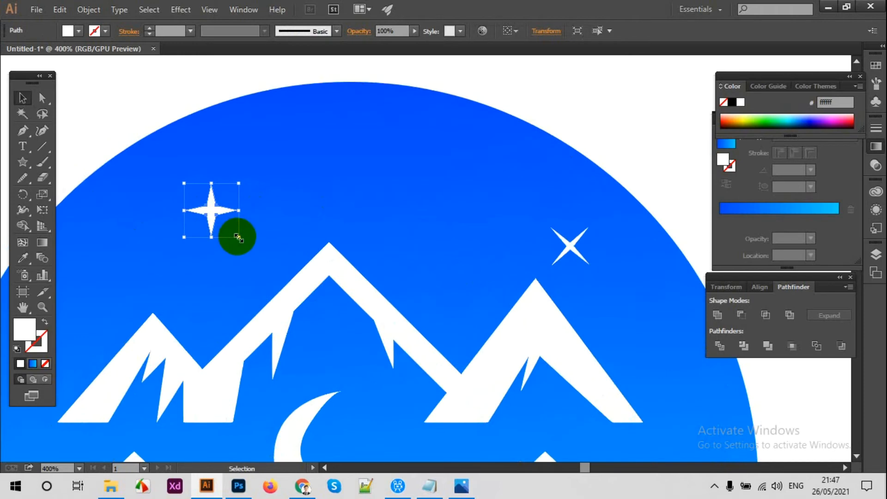
pyautogui.moveTo(238, 237); pyautogui.dragTo(245, 244)
pyautogui.click(252, 229)
pyautogui.moveTo(207, 209); pyautogui.dragTo(204, 259)
# Copy the diagonal star into the sky beside the left mountain, near the circle's edge, at a smaller size.
pyautogui.moveTo(565, 249); pyautogui.dragTo(77, 297)
pyautogui.moveTo(153, 221); pyautogui.dragTo(238, 185)
pyautogui.moveTo(205, 259); pyautogui.dragTo(138, 247)
pyautogui.click(209, 251)
pyautogui.click(281, 162)
# Copy the upright star into the upper-right sky, above the gap between the central and right peaks.
pyautogui.moveTo(406, 155); pyautogui.dragTo(300, 208)
pyautogui.moveTo(180, 271); pyautogui.dragTo(422, 156)
pyautogui.moveTo(381, 208); pyautogui.dragTo(447, 210)
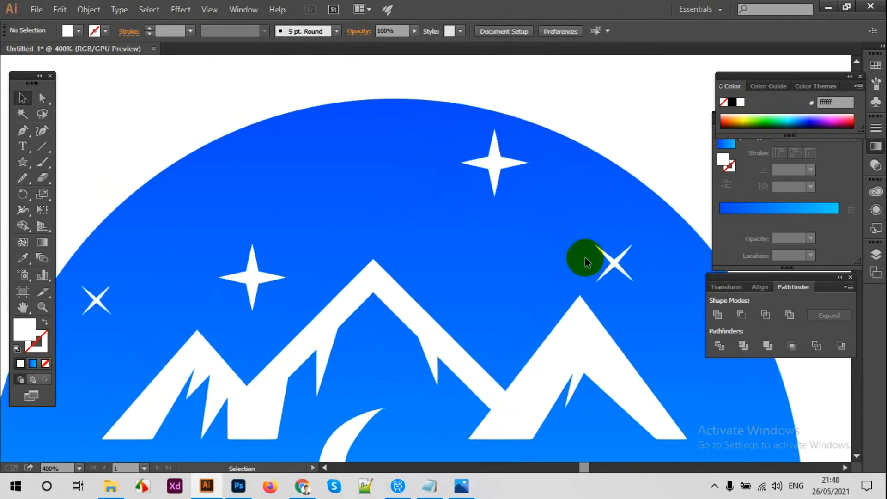
# Swap the positions of the two right-hand stars and add a smaller diagonal star in the upper-left sky.
pyautogui.moveTo(498, 183); pyautogui.dragTo(512, 276)
pyautogui.moveTo(612, 262); pyautogui.dragTo(507, 153)
pyautogui.click(564, 167)
pyautogui.moveTo(529, 256); pyautogui.dragTo(633, 253)
pyautogui.moveTo(508, 154); pyautogui.dragTo(324, 153)
pyautogui.click(395, 178)
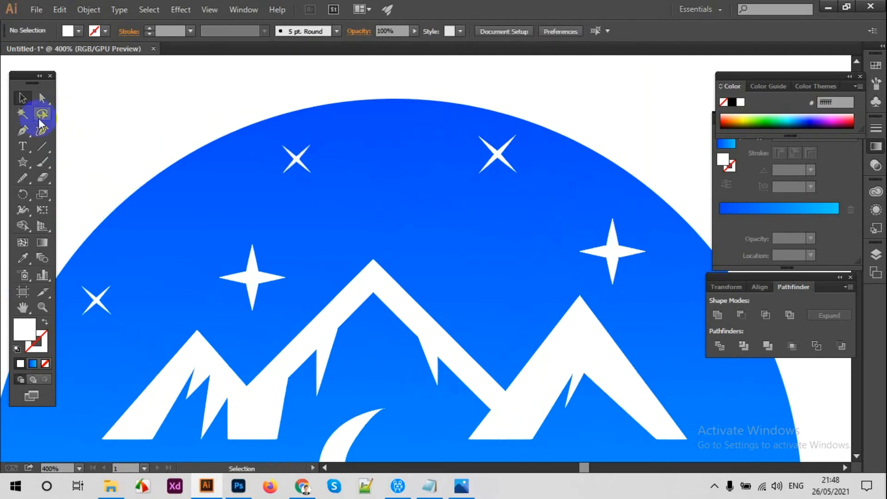
# Draw a white dot about 10 pt wide with the Ellipse tool and place copies of it around the sky.
pyautogui.moveTo(26, 165); pyautogui.dragTo(75, 198)
pyautogui.moveTo(365, 179); pyautogui.dragTo(385, 194)
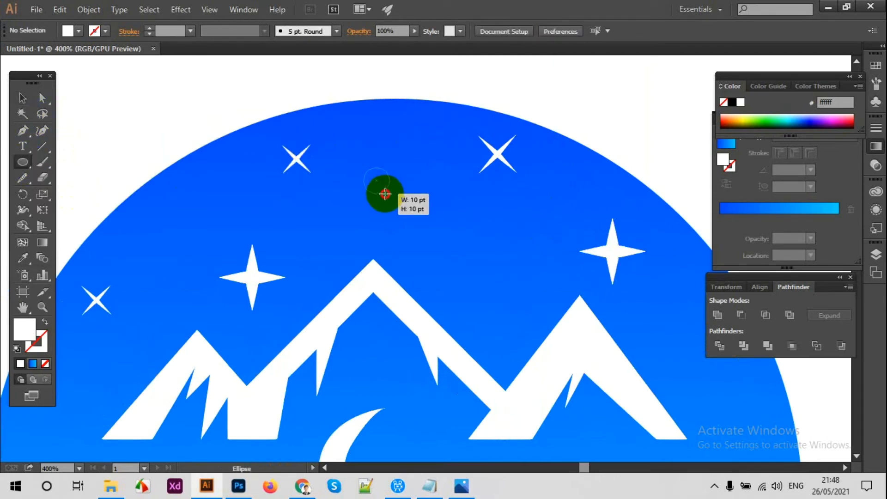
pyautogui.moveTo(387, 189); pyautogui.dragTo(466, 263)
pyautogui.click(178, 119)
# Nudge the larger diagonal star down and add smaller white dots beside the large ones.
pyautogui.moveTo(497, 154); pyautogui.dragTo(494, 174)
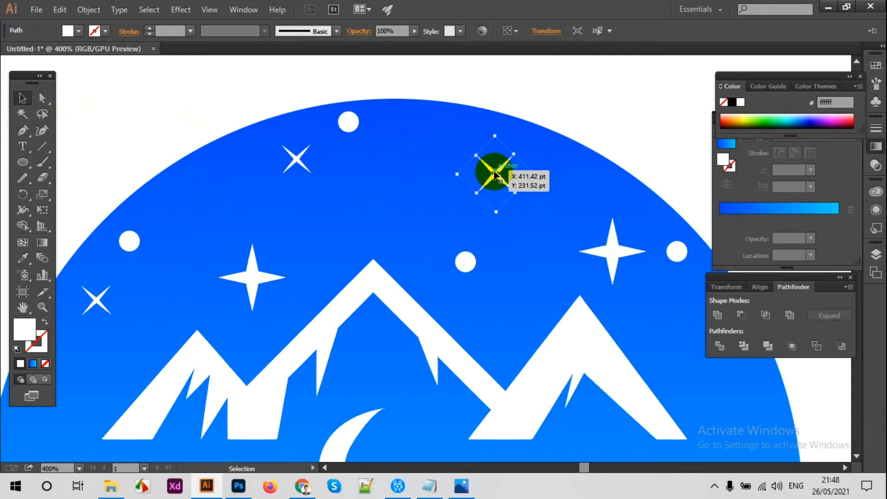
pyautogui.click(514, 182)
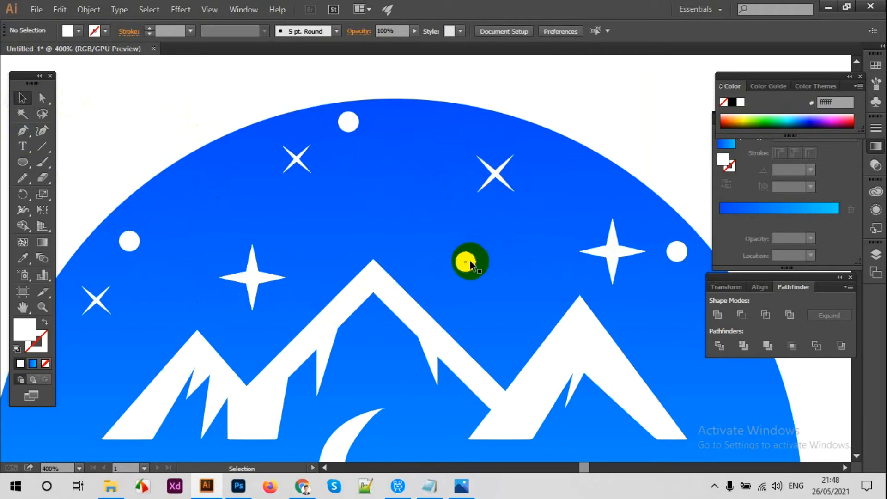
pyautogui.moveTo(471, 265); pyautogui.dragTo(509, 274)
pyautogui.click(337, 211)
pyautogui.moveTo(376, 223); pyautogui.dragTo(370, 230)
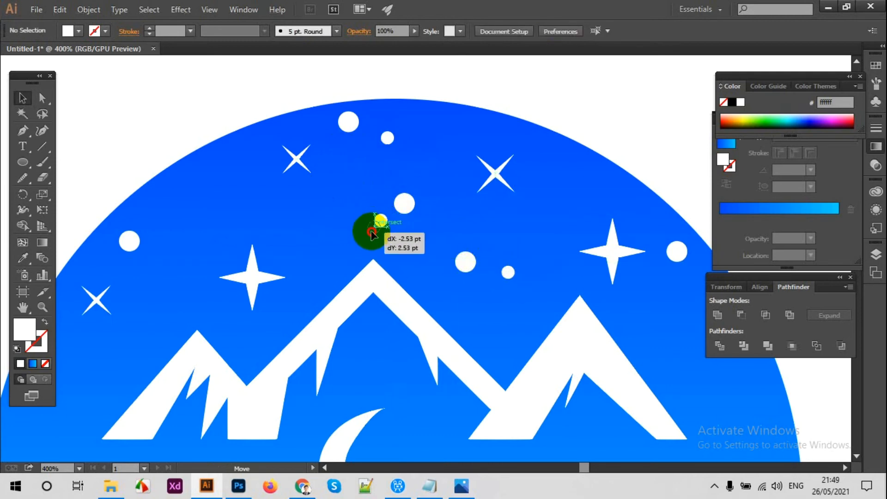
pyautogui.moveTo(508, 272); pyautogui.dragTo(143, 278)
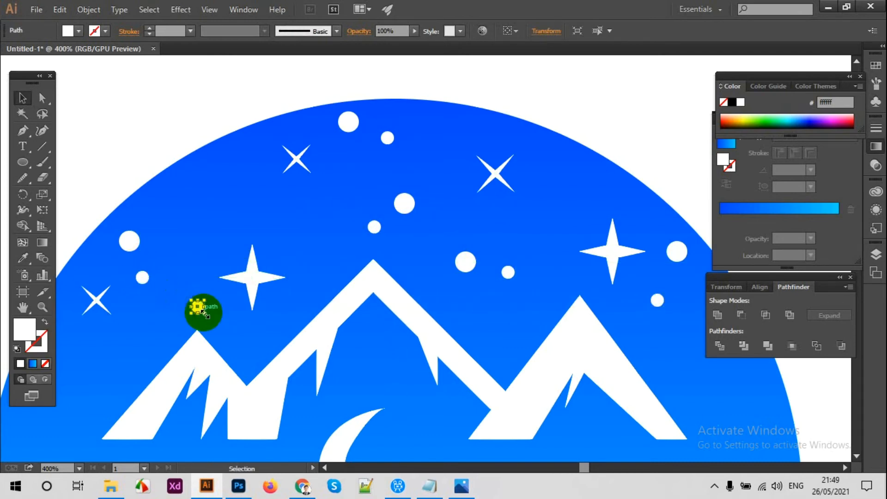
# Add tiny dots above the left peak, the left upright star and the larger diagonal star, plus a medium dot in the upper-left sky.
pyautogui.moveTo(199, 309); pyautogui.dragTo(232, 253)
pyautogui.hotkey('ctrl', 'z')
pyautogui.keyDown('ctrl'); pyautogui.click(208, 228); pyautogui.keyUp('ctrl')
pyautogui.hotkey('ctrl', '+')
pyautogui.press('space')
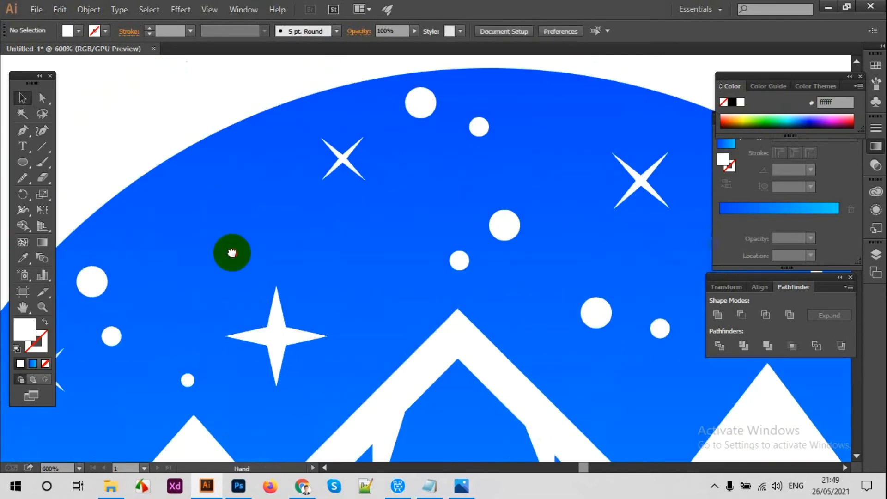
pyautogui.moveTo(508, 231); pyautogui.dragTo(248, 223)
pyautogui.moveTo(188, 380); pyautogui.dragTo(682, 162)
pyautogui.moveTo(610, 113); pyautogui.dragTo(610, 112)
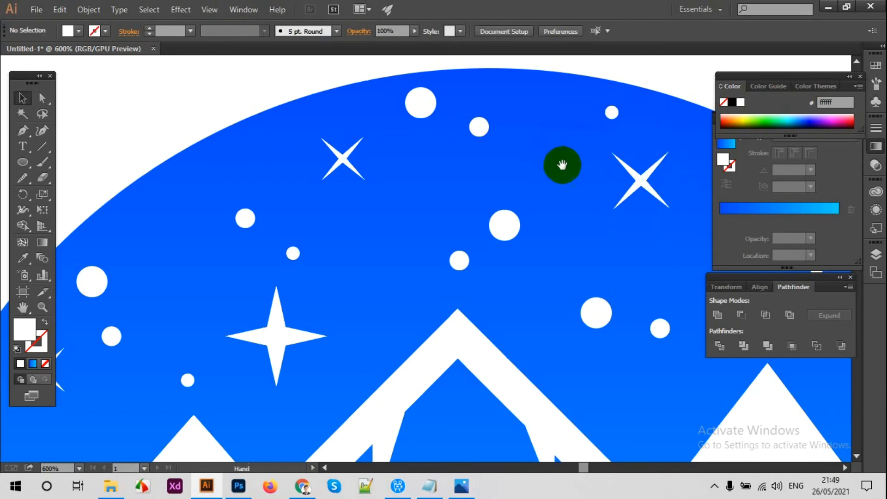
# Copy the tiny dot beside the larger diagonal star and into the gap between the central and right peaks.
pyautogui.click(546, 162)
pyautogui.moveTo(543, 180); pyautogui.dragTo(342, 124)
pyautogui.moveTo(301, 159); pyautogui.dragTo(301, 147)
pyautogui.moveTo(260, 207); pyautogui.dragTo(256, 200)
pyautogui.click(434, 250)
pyautogui.scroll(1, 359, 152)
pyautogui.moveTo(410, 86); pyautogui.dragTo(422, 384)
pyautogui.click(428, 357)
# Check the arrangement of stars and dots against the whole logo.
pyautogui.hotkey('ctrl', '-')
pyautogui.hotkey('ctrl', '-')
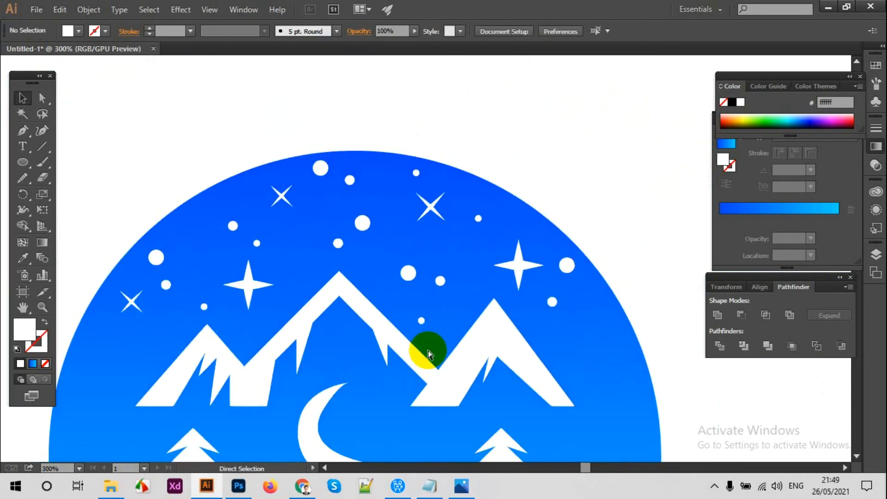
pyautogui.scroll(-3, 585, 209)
pyautogui.hotkey('ctrl', '-')
pyautogui.hotkey('ctrl', '-')
pyautogui.scroll(-1, 577, 203)
pyautogui.scroll(-1, 576, 200)
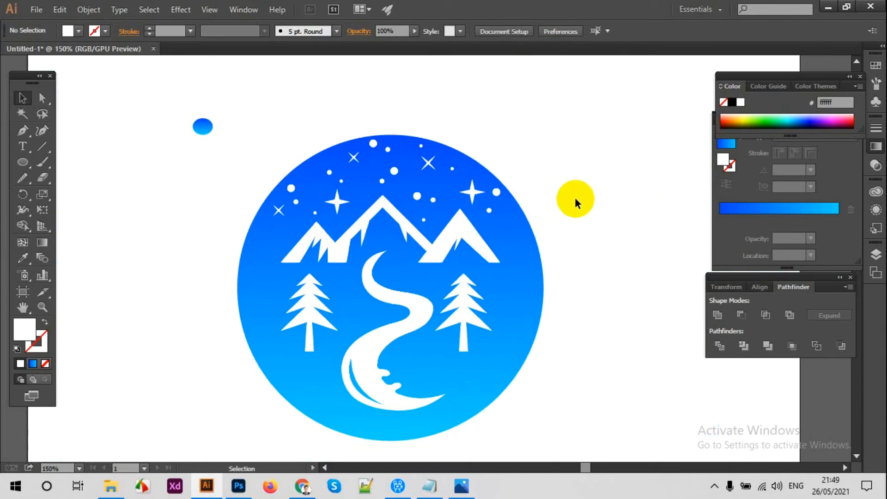
pyautogui.scroll(1, 575, 198)
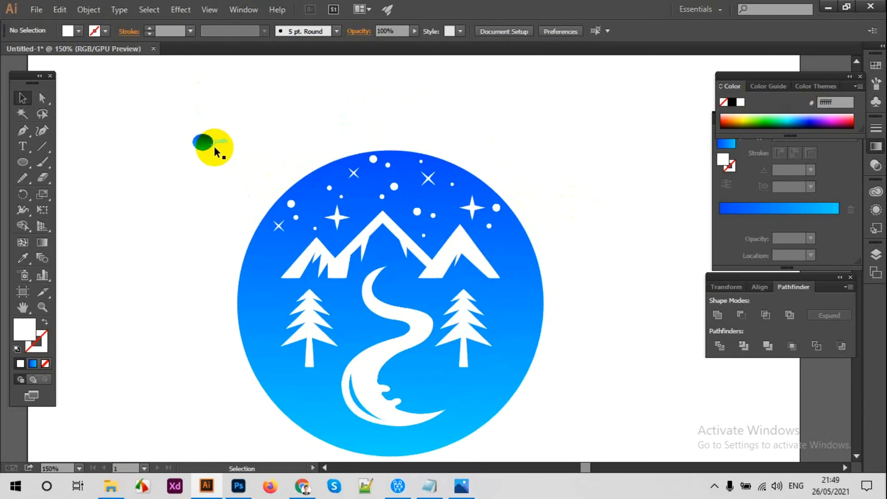
# Reposition the dots near the circle's top edge and above the central peak for more even spacing.
pyautogui.scroll(4, 216, 147)
pyautogui.scroll(1, 215, 147)
pyautogui.moveTo(215, 220); pyautogui.dragTo(216, 233)
pyautogui.moveTo(274, 259); pyautogui.dragTo(267, 278)
pyautogui.moveTo(220, 246); pyautogui.dragTo(249, 289)
pyautogui.moveTo(298, 340); pyautogui.dragTo(314, 346)
pyautogui.moveTo(248, 378); pyautogui.dragTo(261, 391)
pyautogui.moveTo(317, 349); pyautogui.dragTo(307, 365)
pyautogui.click(445, 208)
pyautogui.moveTo(406, 239); pyautogui.dragTo(431, 266)
pyautogui.click(555, 209)
# Nudge the larger diagonal star and its two neighbouring tiny dots down, away from the circle's edge.
pyautogui.scroll(-3, 554, 210)
pyautogui.moveTo(414, 196); pyautogui.dragTo(415, 203)
pyautogui.click(563, 129)
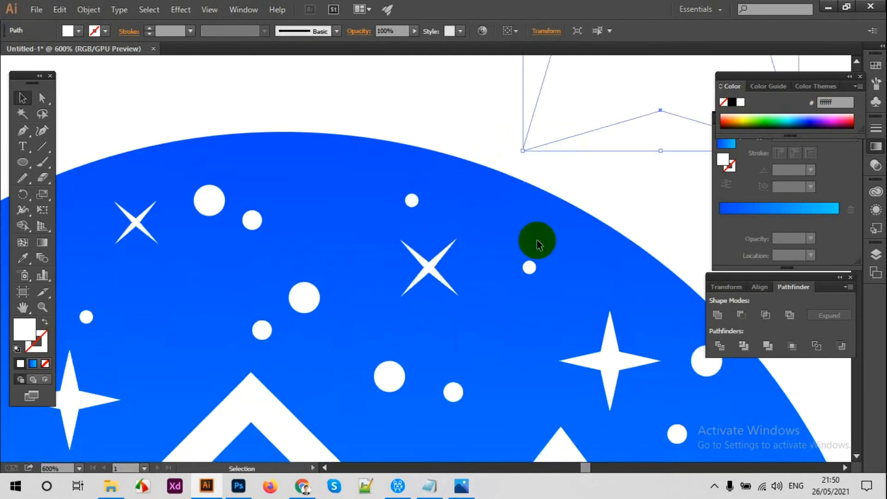
pyautogui.click(570, 117)
pyautogui.moveTo(428, 267); pyautogui.dragTo(433, 274)
pyautogui.moveTo(412, 202); pyautogui.dragTo(411, 212)
pyautogui.click(550, 157)
pyautogui.moveTo(530, 272); pyautogui.dragTo(537, 279)
pyautogui.click(600, 147)
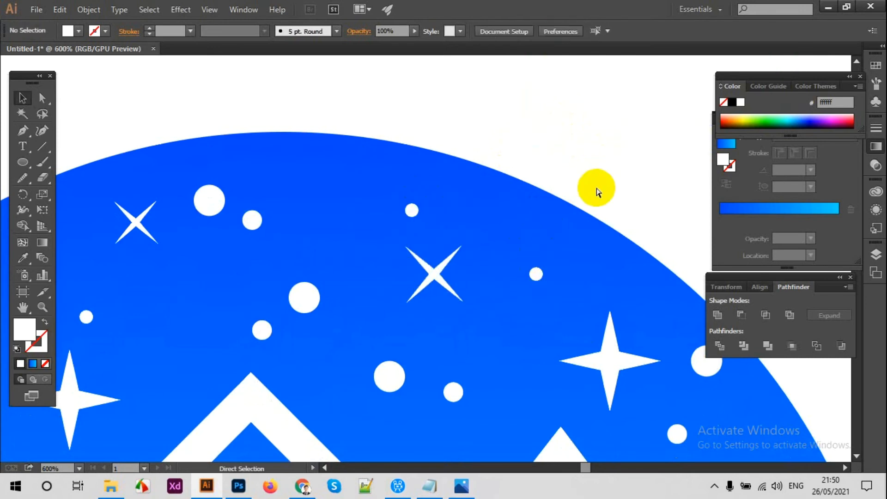
# Review the adjusted stars and dots across the full circular logo.
pyautogui.hotkey('ctrl', '-')
pyautogui.hotkey('ctrl', '-')
pyautogui.hotkey('ctrl', '-')
pyautogui.hotkey('ctrl', '-')
pyautogui.scroll(-7, 595, 190)
pyautogui.scroll(4, 595, 199)
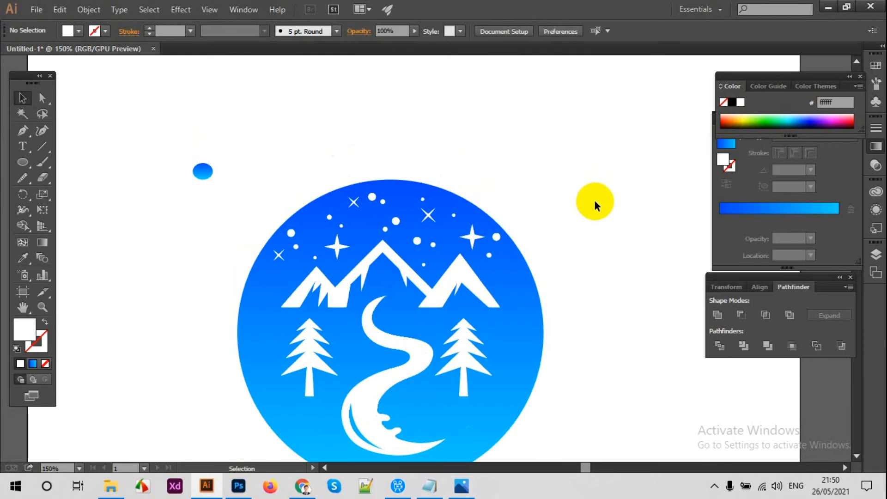
pyautogui.scroll(-3, 594, 199)
pyautogui.click(534, 268)
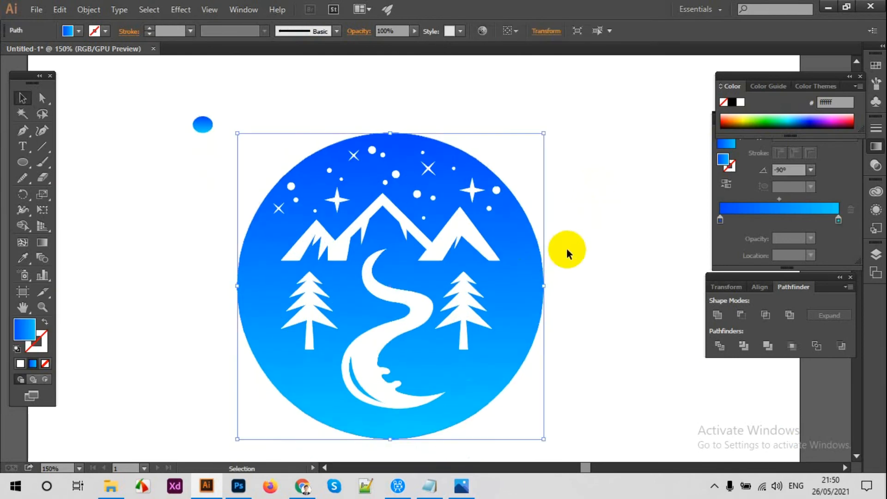
pyautogui.click(566, 249)
# Change the starting colour of the background circle's gradient to purple, with R 162 and G 0.
pyautogui.click(529, 276)
pyautogui.click(720, 221)
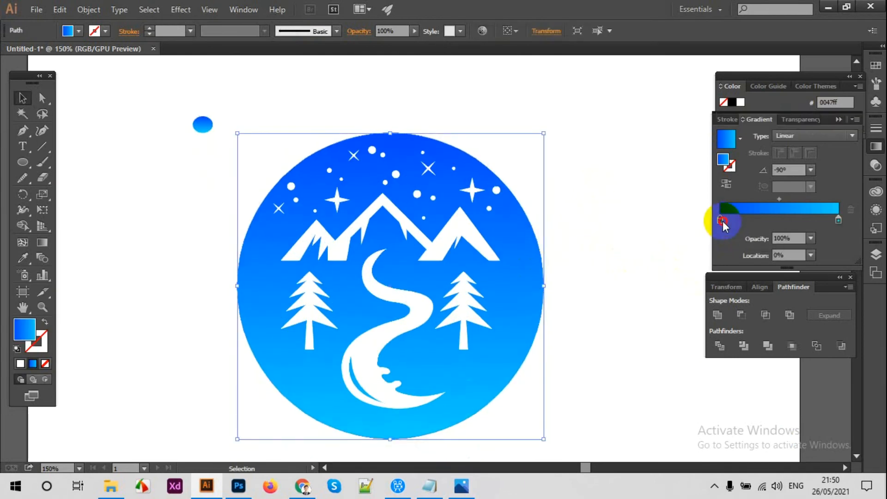
pyautogui.doubleClick(721, 222)
pyautogui.moveTo(750, 270); pyautogui.dragTo(726, 291)
pyautogui.moveTo(795, 313); pyautogui.dragTo(788, 312)
pyautogui.moveTo(764, 270); pyautogui.dragTo(771, 269)
pyautogui.moveTo(788, 313); pyautogui.dragTo(783, 314)
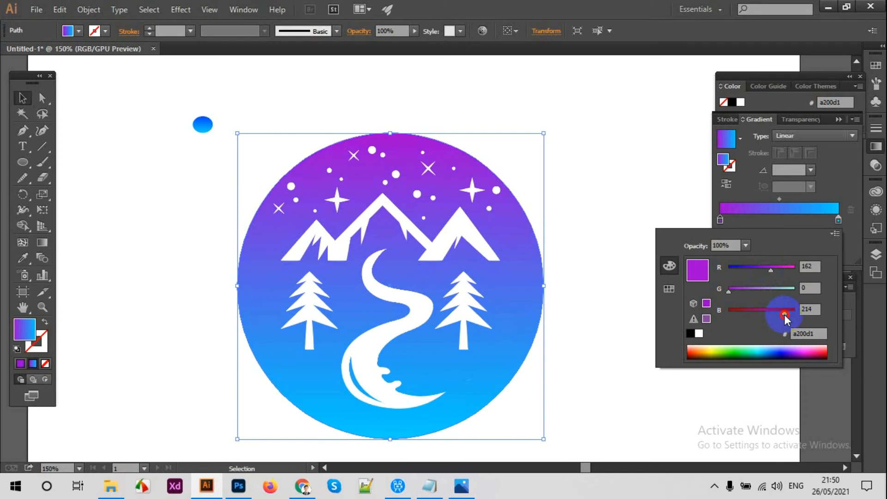
pyautogui.moveTo(784, 315); pyautogui.dragTo(781, 316)
# Set the end colour of the circle's gradient to dark blue, R 0, G 0, B 167.
pyautogui.click(839, 220)
pyautogui.doubleClick(838, 220)
pyautogui.moveTo(786, 293); pyautogui.dragTo(729, 292)
pyautogui.moveTo(795, 313); pyautogui.dragTo(773, 313)
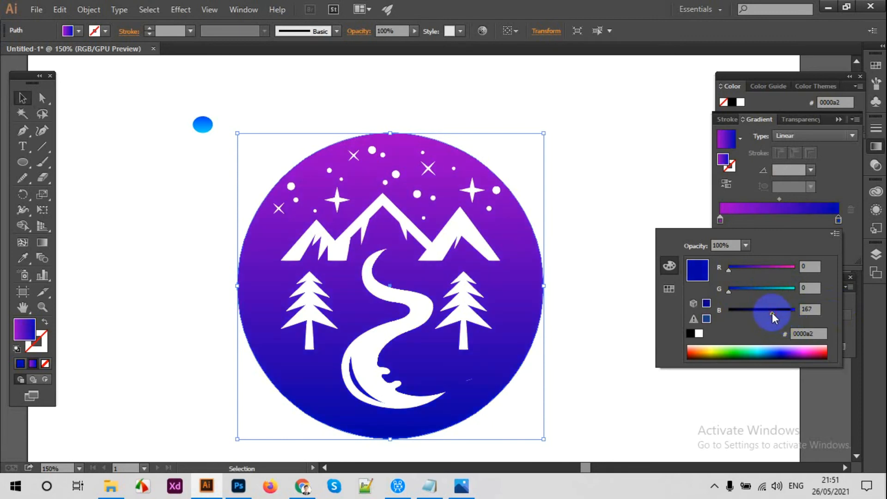
# Delete the leftover small blue ellipse outside the logo and group all the logo artwork.
pyautogui.click(608, 212)
pyautogui.hotkey('ctrl', '-')
pyautogui.moveTo(235, 136); pyautogui.dragTo(288, 184)
pyautogui.press('Delete')
pyautogui.moveTo(284, 134); pyautogui.dragTo(557, 412)
pyautogui.hotkey('ctrl', 'g')
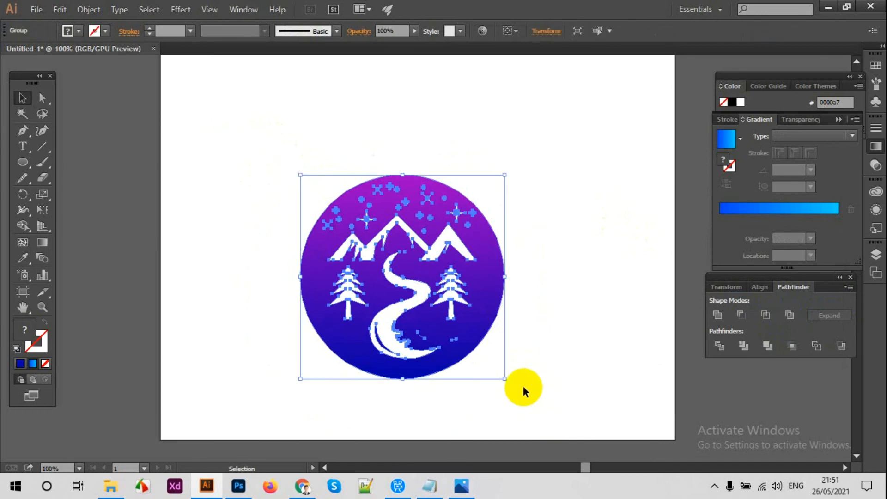
# Scale the grouped logo down proportionally about its centre.
pyautogui.moveTo(505, 379); pyautogui.dragTo(484, 358)
pyautogui.click(535, 314)
pyautogui.hotkey('ctrl', '+')
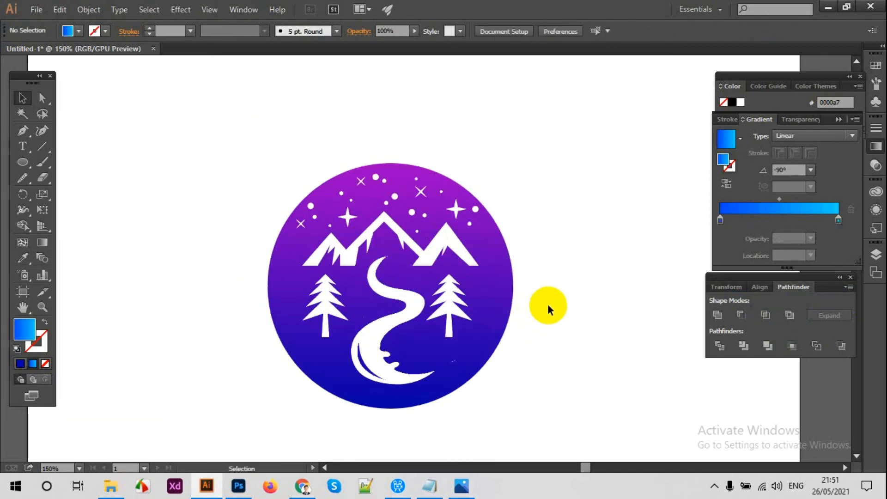
pyautogui.moveTo(251, 138); pyautogui.dragTo(496, 392)
pyautogui.click(553, 378)
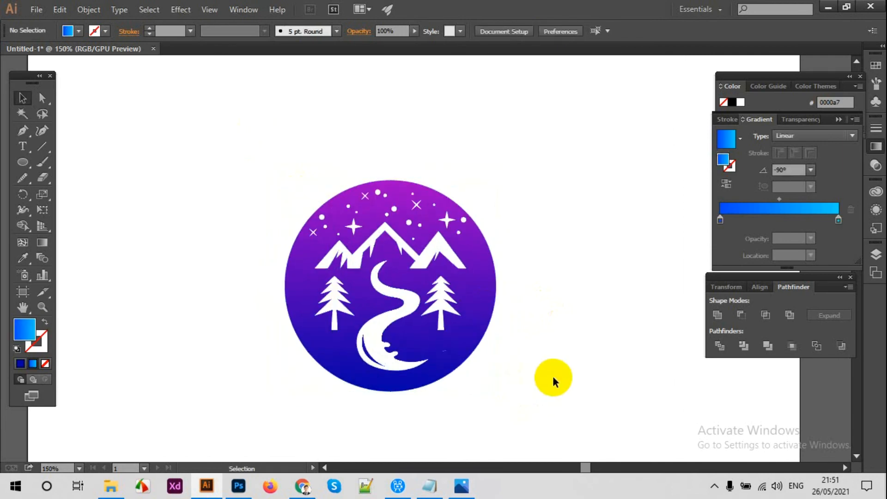
# Ungroup the logo and delete the stray marks beside the river's lower end.
pyautogui.click(443, 354)
pyautogui.rightClick(443, 354)
pyautogui.click(535, 297)
pyautogui.hotkey('ctrl', '+')
pyautogui.hotkey('ctrl', '+')
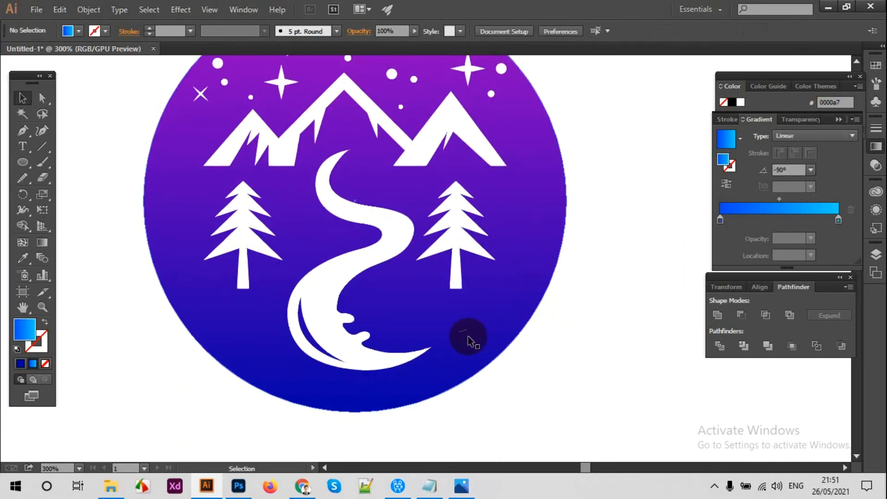
pyautogui.click(464, 333)
pyautogui.press('Delete')
pyautogui.click(401, 341)
pyautogui.moveTo(512, 383); pyautogui.dragTo(337, 297)
pyautogui.click(506, 360)
pyautogui.click(565, 362)
# Copy the gradient background circle and paste the duplicate in front.
pyautogui.hotkey('ctrl', '-')
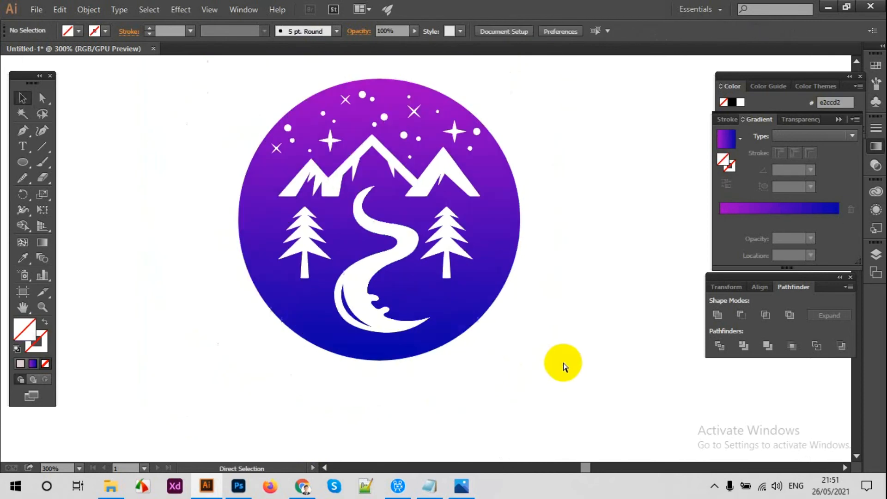
pyautogui.click(476, 322)
pyautogui.click(59, 9)
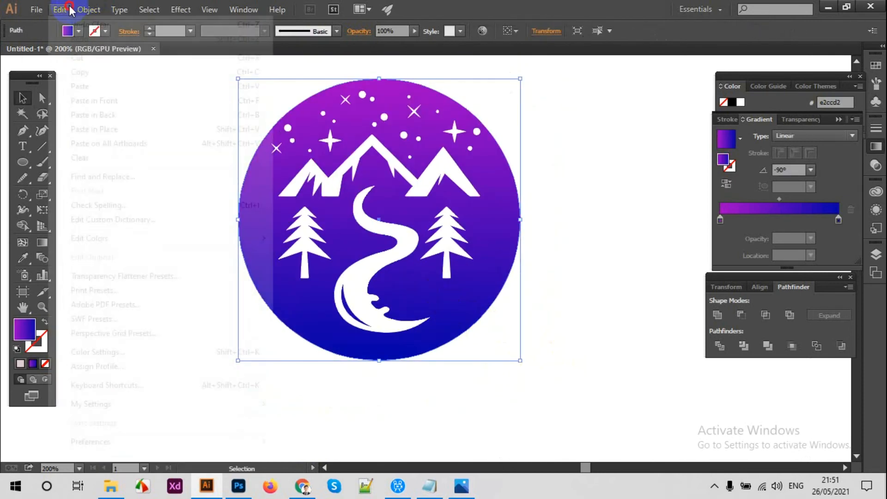
pyautogui.click(78, 72)
pyautogui.click(60, 10)
pyautogui.click(94, 101)
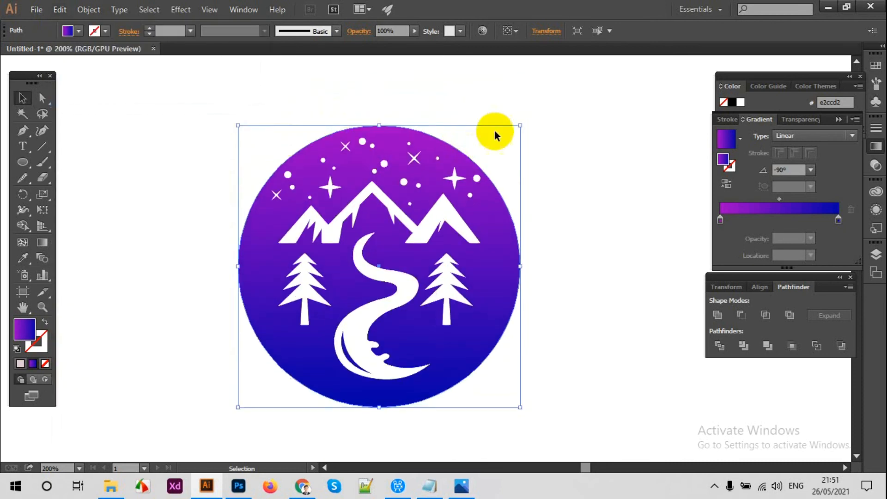
pyautogui.moveTo(522, 124); pyautogui.dragTo(538, 114)
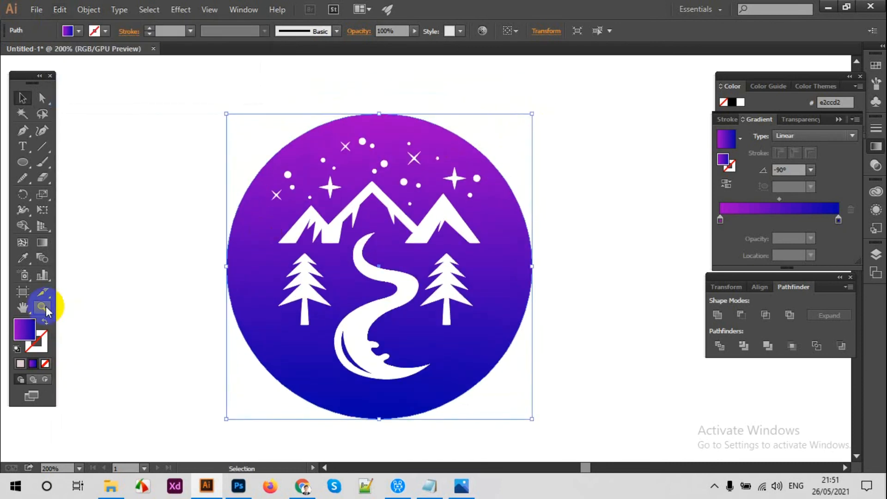
pyautogui.hotkey('ctrl', 'z')
pyautogui.moveTo(323, 149); pyautogui.dragTo(268, 120)
pyautogui.hotkey('ctrl', 'z')
# Enlarge the duplicate circle slightly about its centre and swap its gradient fill to the stroke, leaving a 1 pt outline ring.
pyautogui.moveTo(518, 124); pyautogui.dragTo(533, 113)
pyautogui.click(46, 323)
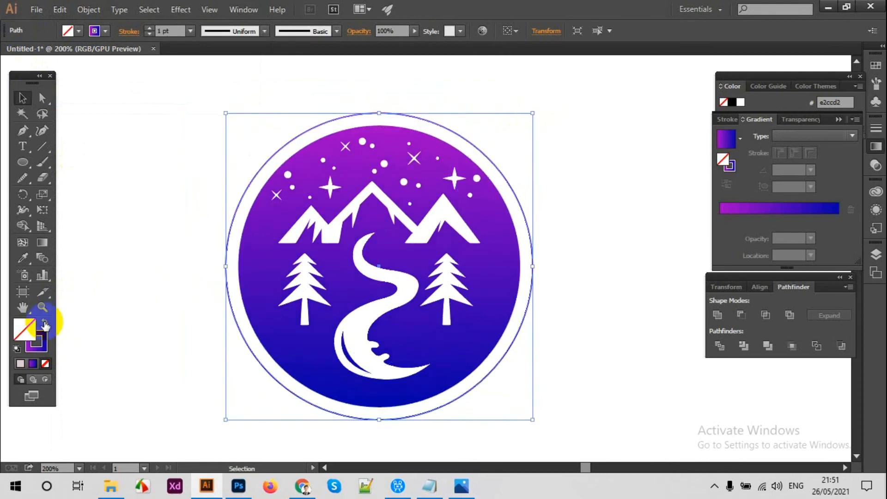
pyautogui.click(85, 127)
pyautogui.click(367, 112)
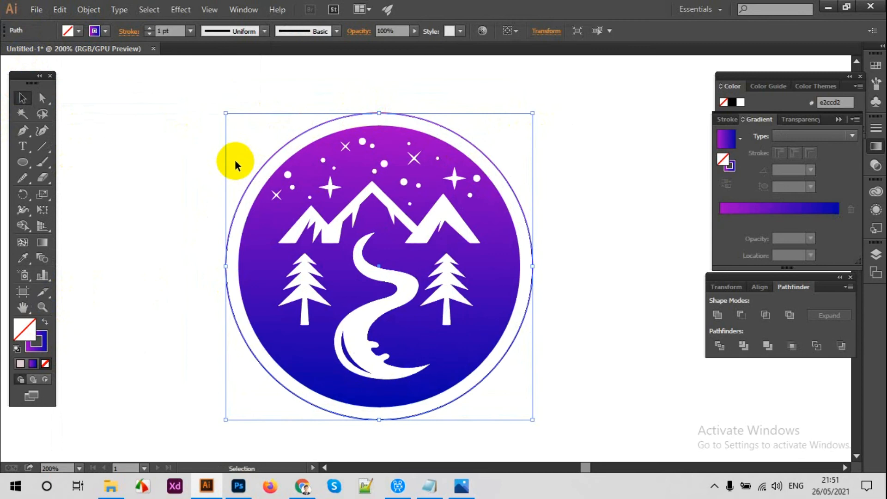
# Add the text MOUNTAINS along the outer circle's path, starting at its left side, in 25 pt Raleway Bold.
pyautogui.scroll(2, 234, 159)
pyautogui.click(30, 136)
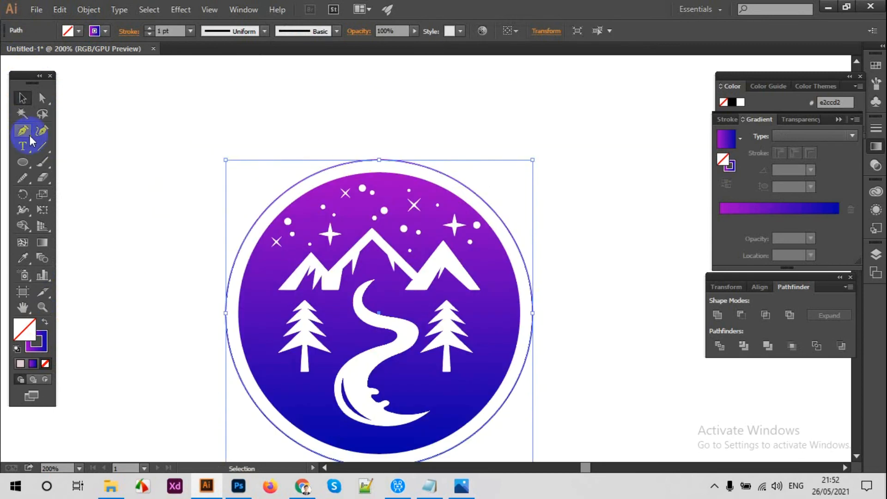
pyautogui.moveTo(23, 146); pyautogui.dragTo(79, 175)
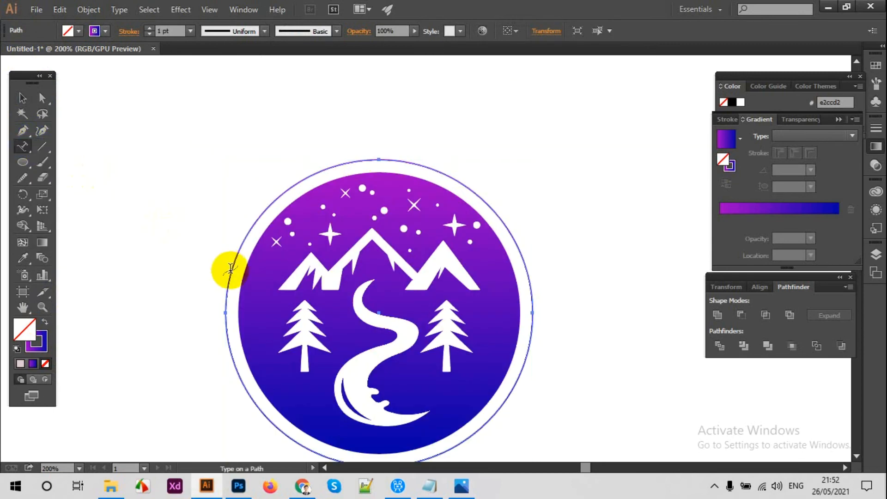
pyautogui.click(225, 297)
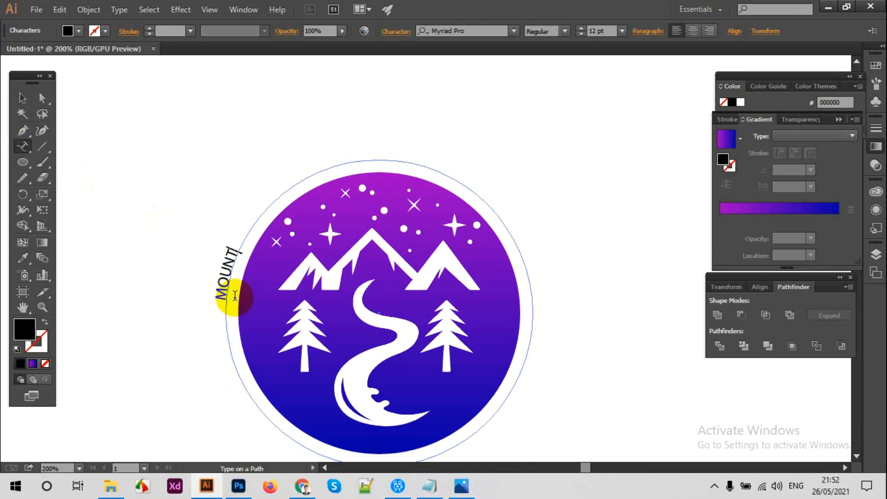
pyautogui.moveTo(234, 296); pyautogui.dragTo(227, 259)
pyautogui.click(581, 28)
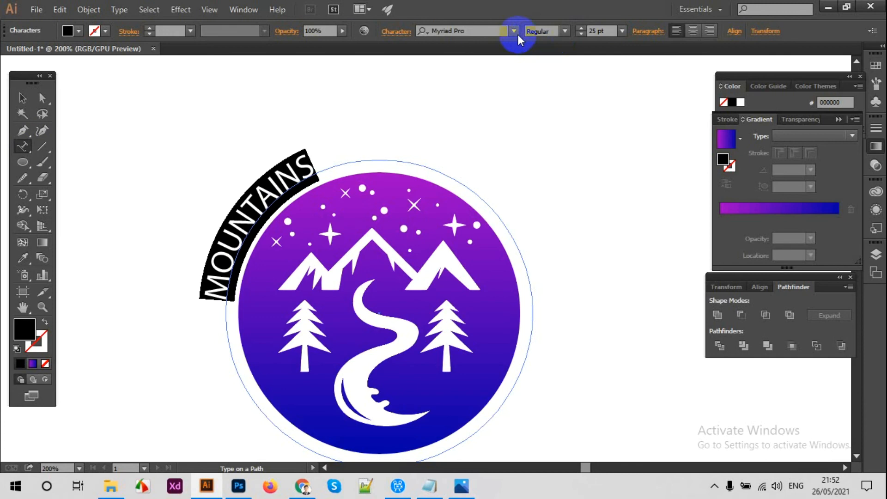
pyautogui.click(474, 31)
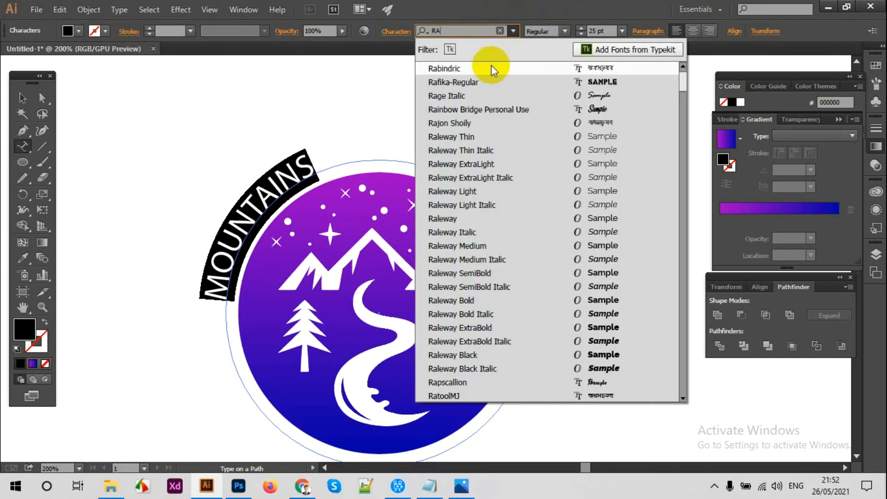
pyautogui.click(495, 307)
# Insert leading spaces before MOUNTAINS and widen its letter spacing so it spreads around the circle.
pyautogui.click(213, 300)
pyautogui.doubleClick(254, 214)
pyautogui.hotkey('alt', 'Right')
pyautogui.hotkey('alt', 'Right')
pyautogui.hotkey('alt', 'Right')
pyautogui.hotkey('alt', 'Right')
pyautogui.hotkey('alt', 'Right')
pyautogui.hotkey('alt', 'Right')
pyautogui.hotkey('alt', 'Right')
pyautogui.hotkey('alt', 'Right')
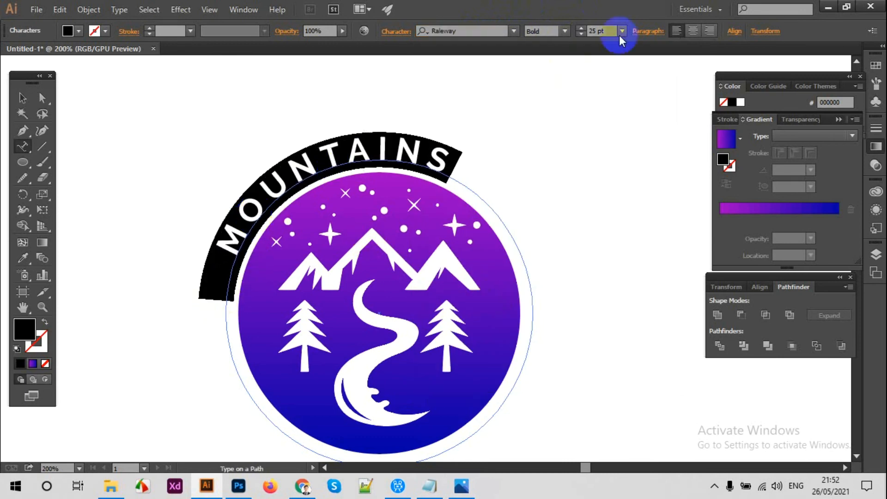
# Increase the curved MOUNTAINS text to 31 pt.
pyautogui.click(584, 28)
pyautogui.click(583, 29)
pyautogui.click(583, 29)
pyautogui.click(583, 28)
pyautogui.click(583, 29)
pyautogui.click(584, 28)
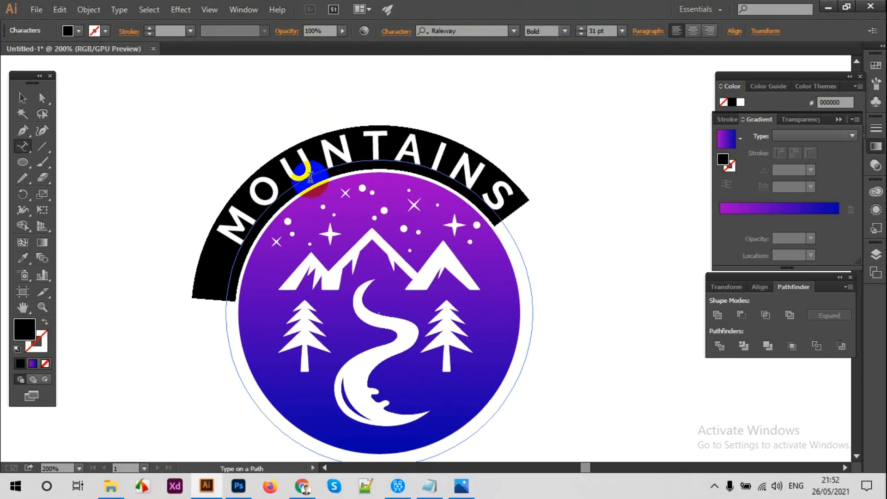
# Select all of the curved text and widen its letter spacing further.
pyautogui.click(286, 176)
pyautogui.hotkey('ctrl', 'a')
pyautogui.hotkey('alt', 'Right')
pyautogui.hotkey('alt', 'Right')
pyautogui.hotkey('alt', 'Right')
pyautogui.hotkey('alt', 'Right')
pyautogui.hotkey('alt', 'Right')
pyautogui.hotkey('alt', 'Right')
pyautogui.hotkey('alt', 'Right')
pyautogui.hotkey('alt', 'Right')
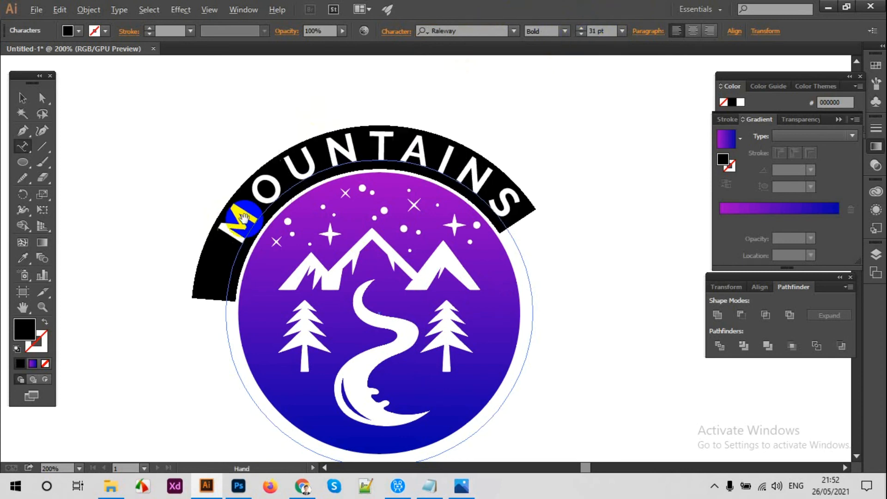
# Delete a leading space before MOUNTAINS and set the text size to 33 pt.
pyautogui.click(233, 217)
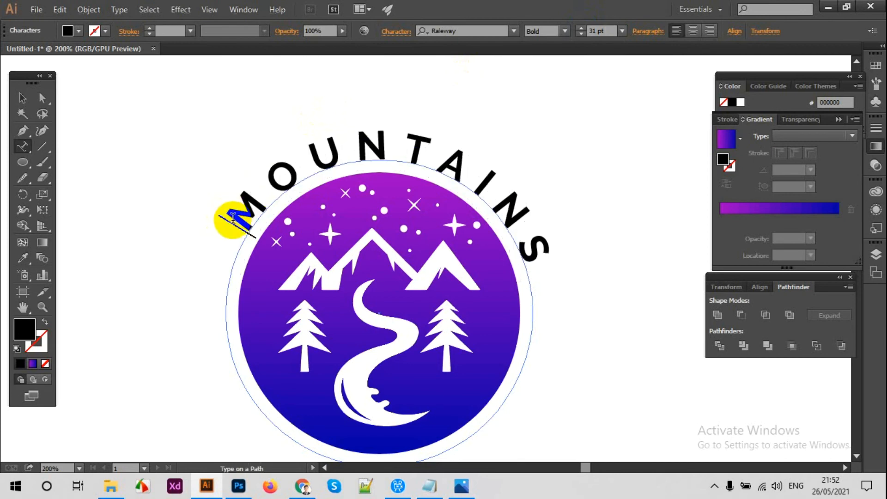
pyautogui.press('BackSpace')
pyautogui.hotkey('ctrl', 'a')
pyautogui.click(583, 28)
pyautogui.click(582, 27)
pyautogui.click(582, 28)
# Delete more leading spaces before MOUNTAINS to shift it back along the path, and deselect the text.
pyautogui.click(272, 198)
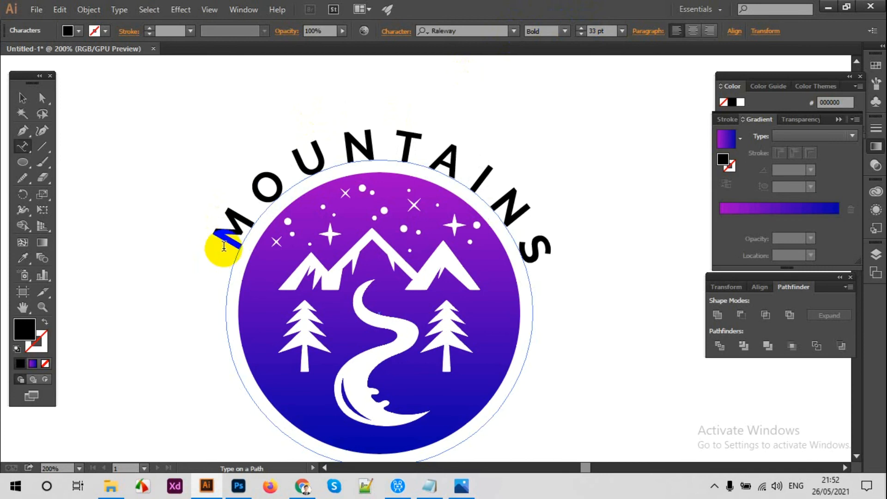
pyautogui.click(223, 247)
pyautogui.press('BackSpace')
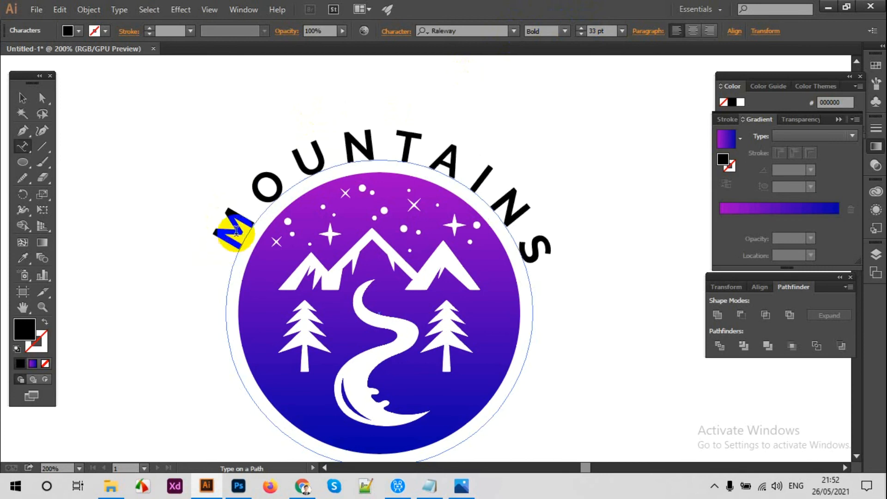
pyautogui.hotkey('ctrl', 'a')
pyautogui.hotkey('alt', 'Right')
pyautogui.click(226, 236)
pyautogui.press('BackSpace')
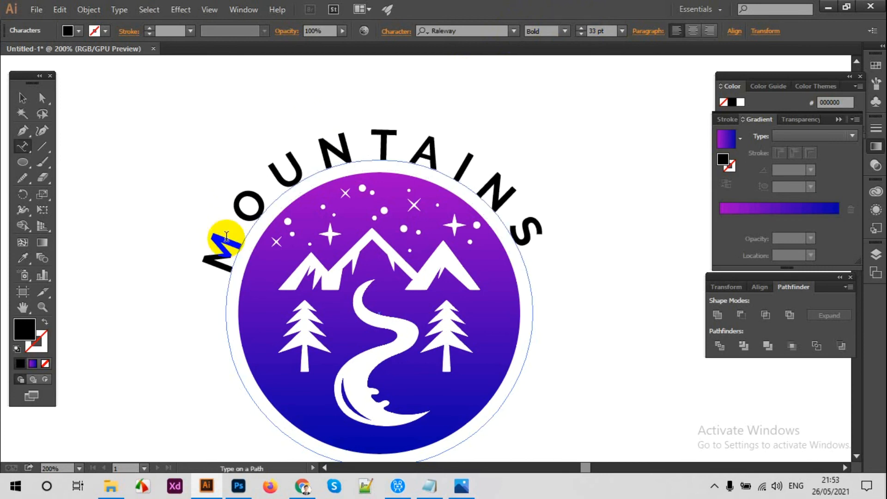
pyautogui.click(26, 98)
pyautogui.click(179, 98)
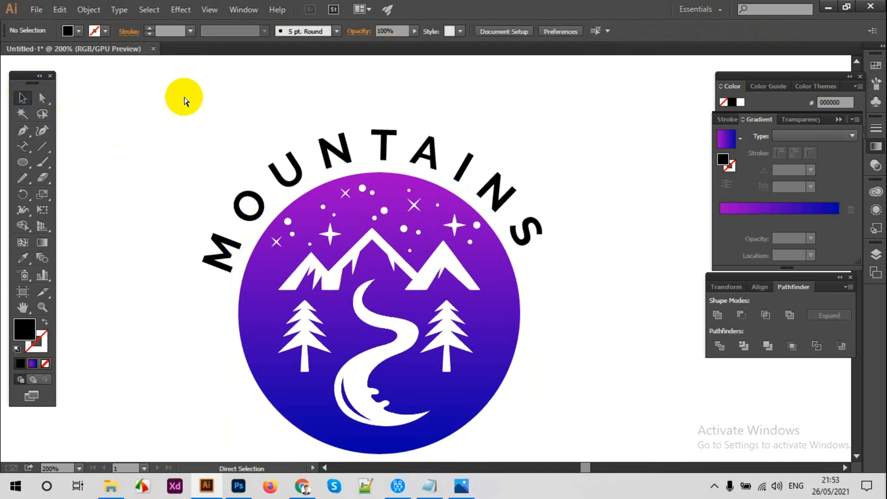
# Show the rulers and place a horizontal guide just below the letter M of MOUNTAINS.
pyautogui.hotkey('ctrl', 'r')
pyautogui.click(210, 91)
pyautogui.moveTo(228, 61); pyautogui.dragTo(241, 273)
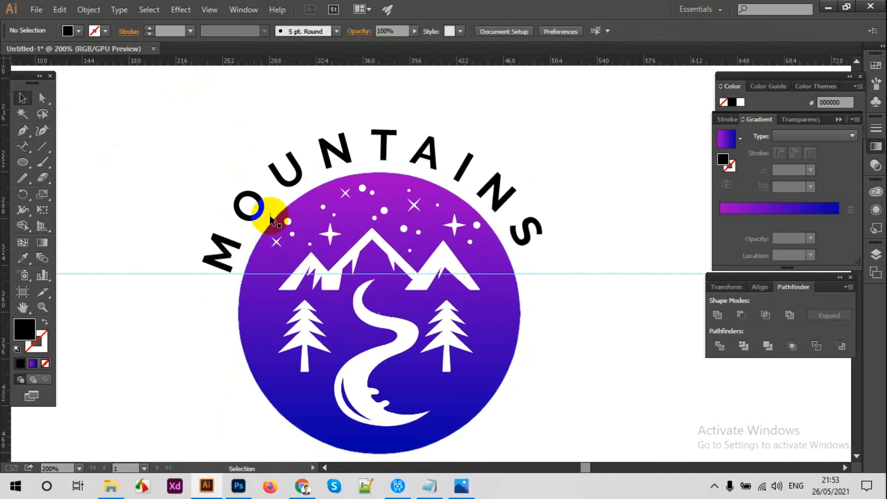
# Widen the tracking of MOUNTAINS until its last letter comes down to the horizontal guide.
pyautogui.doubleClick(264, 198)
pyautogui.hotkey('alt', 'Right')
pyautogui.hotkey('alt', 'Right')
pyautogui.hotkey('alt', 'Right')
pyautogui.hotkey('alt', 'Right')
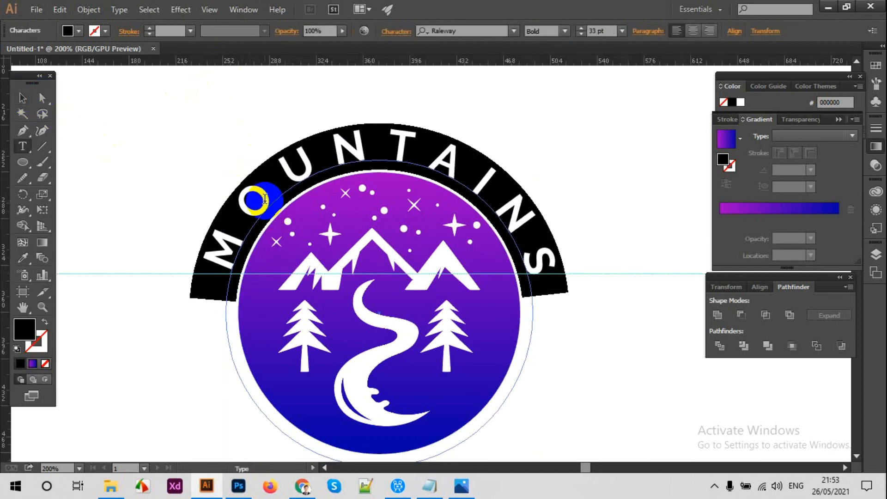
pyautogui.click(19, 99)
pyautogui.click(127, 137)
pyautogui.scroll(-3, 127, 137)
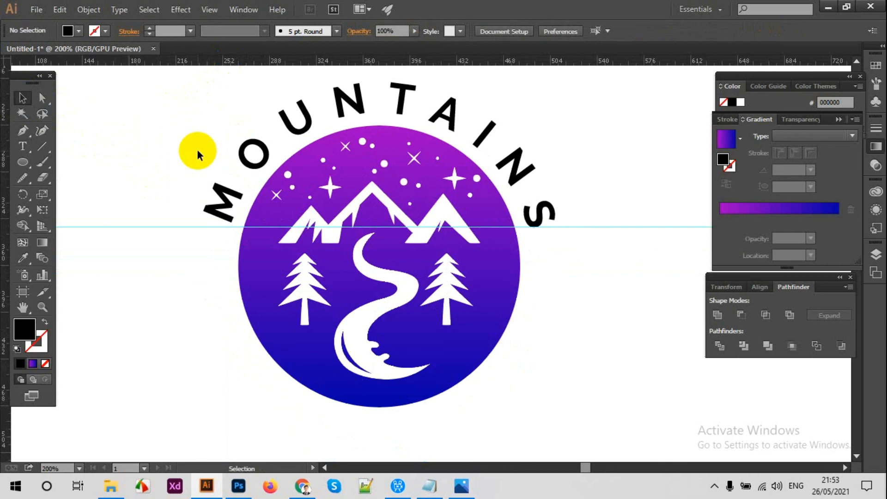
pyautogui.scroll(5, 196, 148)
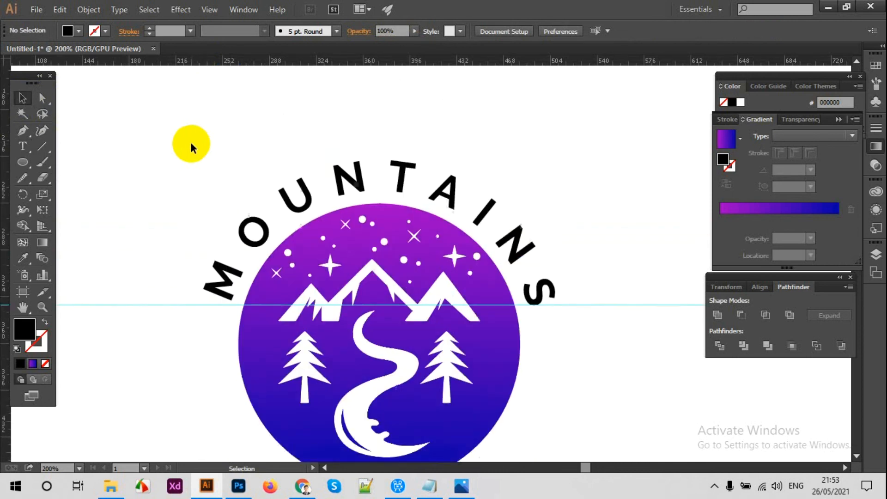
pyautogui.scroll(-6, 190, 143)
# Expand the object and fill of the curved MOUNTAINS text to turn it into shapes.
pyautogui.click(239, 241)
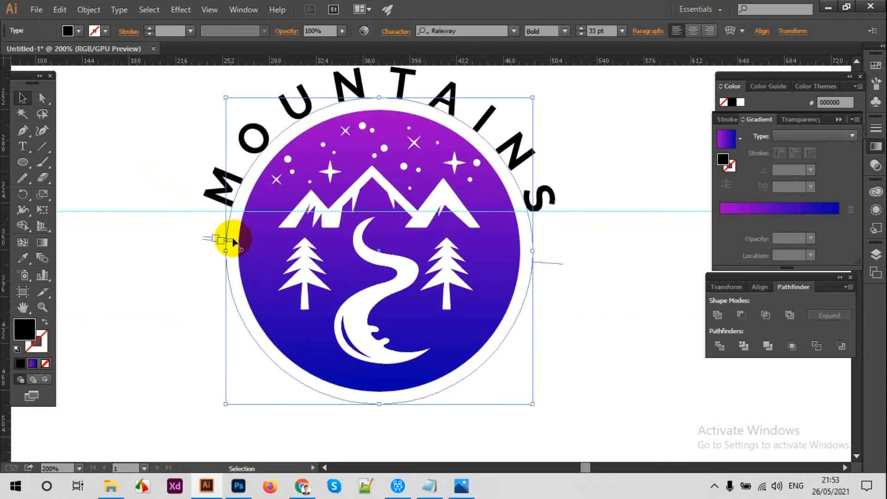
pyautogui.click(88, 9)
pyautogui.click(111, 148)
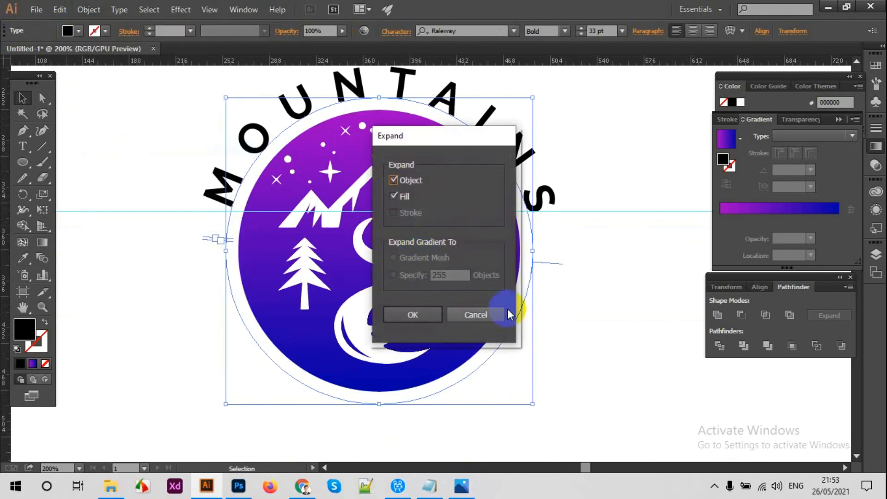
pyautogui.click(410, 313)
# Copy the gradient background circle and paste a duplicate in front of it.
pyautogui.click(259, 231)
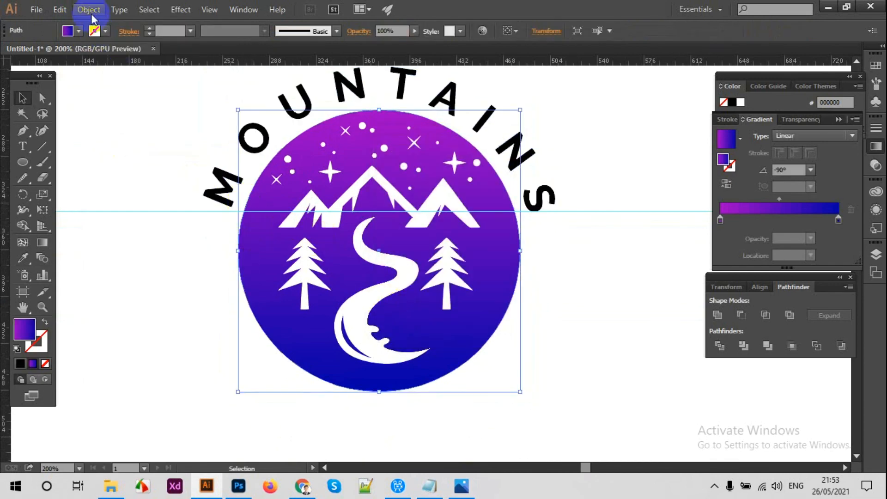
pyautogui.click(60, 9)
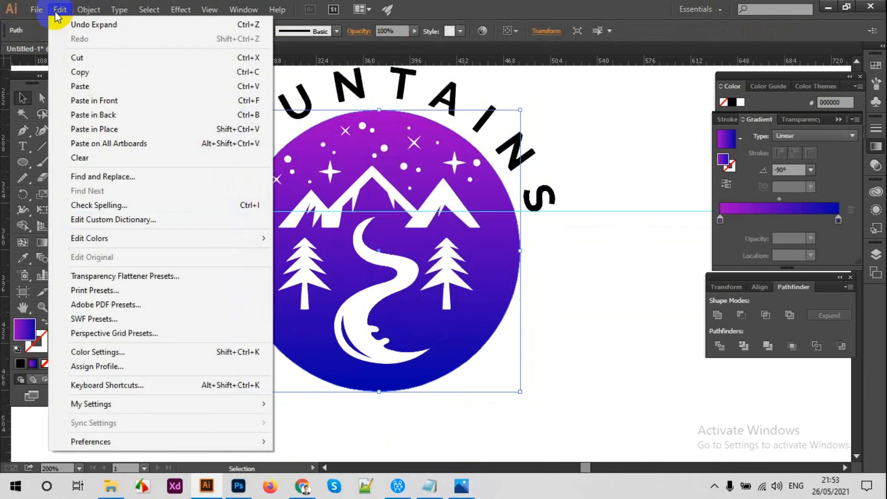
pyautogui.click(77, 74)
pyautogui.click(580, 270)
pyautogui.scroll(-4, 579, 270)
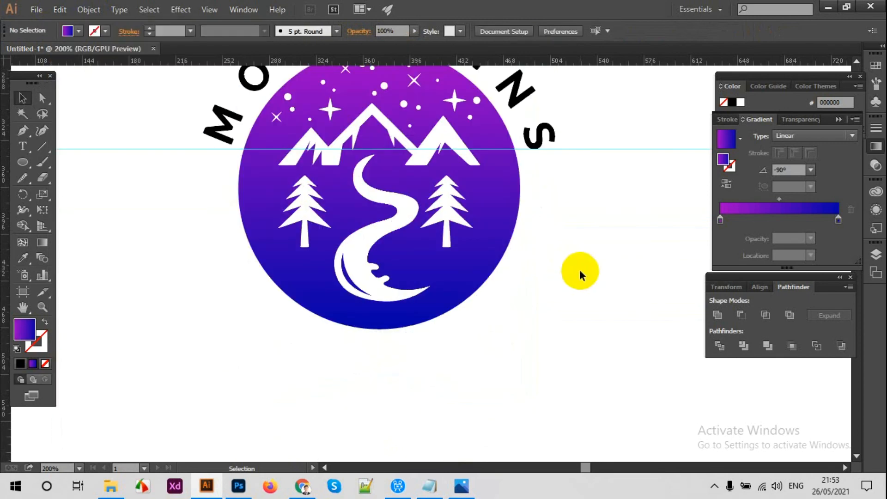
pyautogui.scroll(3, 579, 270)
pyautogui.click(288, 233)
pyautogui.click(60, 10)
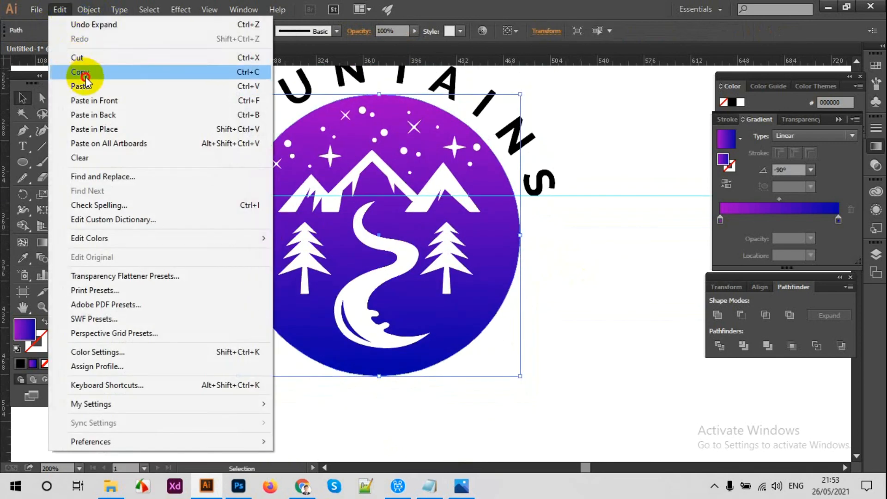
pyautogui.click(109, 102)
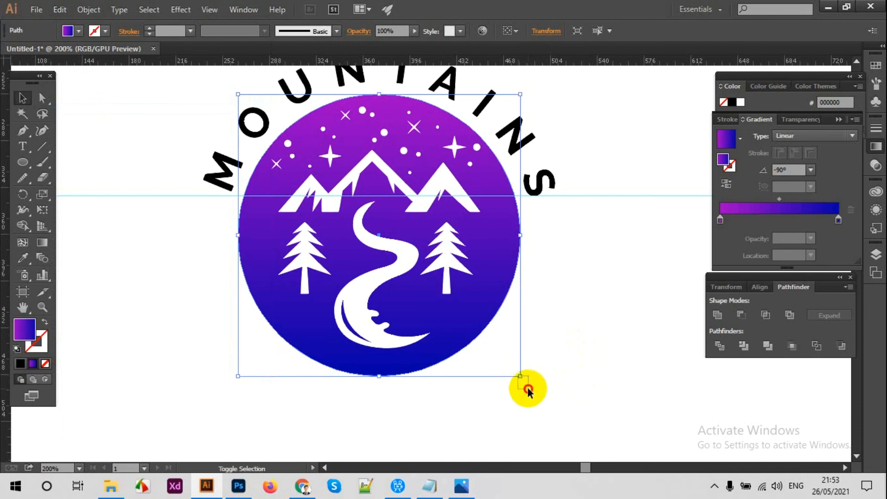
# Enlarge the duplicate circle about its centre until it encloses the text, and swap its gradient fill to a 1 pt stroke.
pyautogui.moveTo(520, 376); pyautogui.dragTo(575, 423)
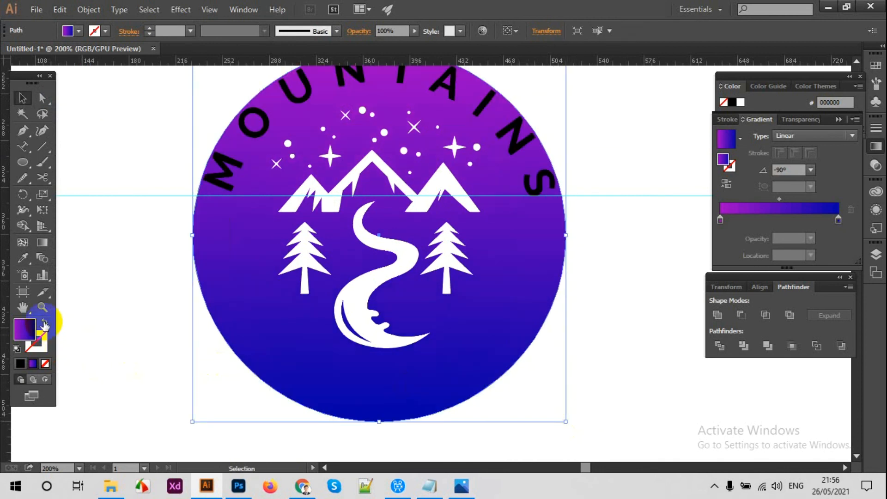
pyautogui.click(45, 321)
pyautogui.click(231, 281)
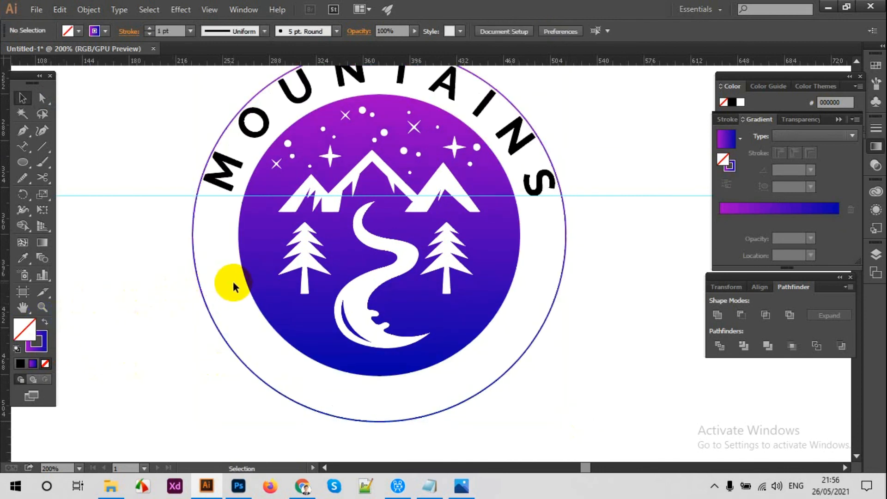
# Add the text ADVENTURE below the outer ring and set its style to Raleway Regular.
pyautogui.scroll(-5, 233, 281)
pyautogui.moveTo(23, 145); pyautogui.dragTo(60, 145)
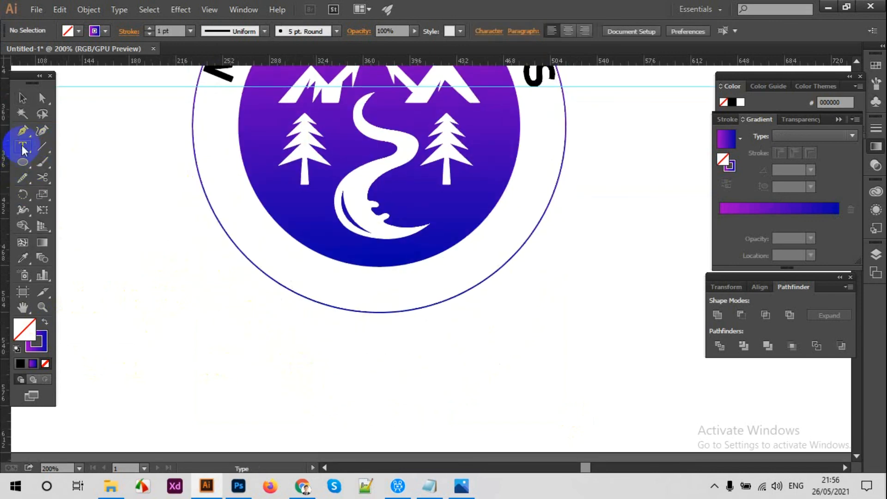
pyautogui.click(374, 391)
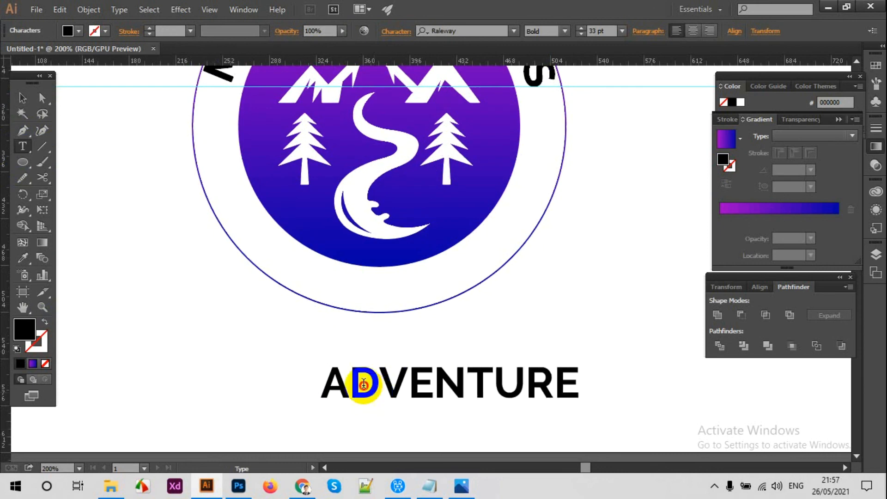
pyautogui.doubleClick(374, 390)
pyautogui.click(564, 31)
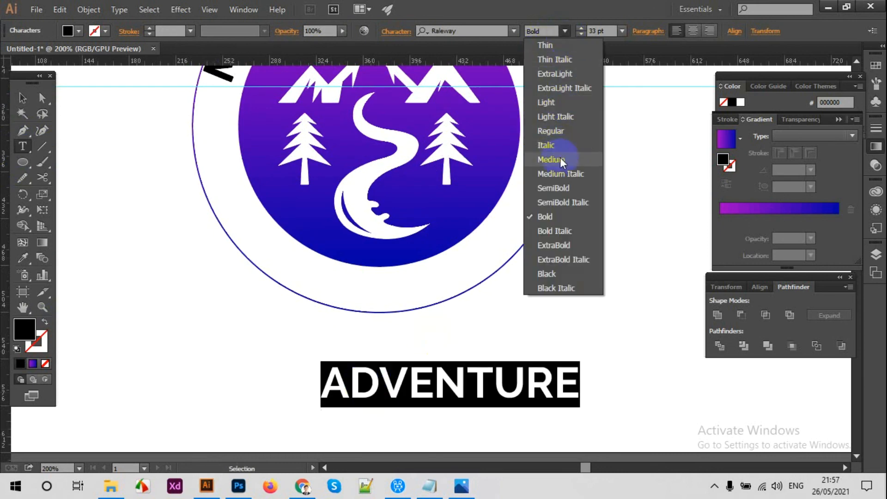
pyautogui.click(555, 131)
pyautogui.click(521, 380)
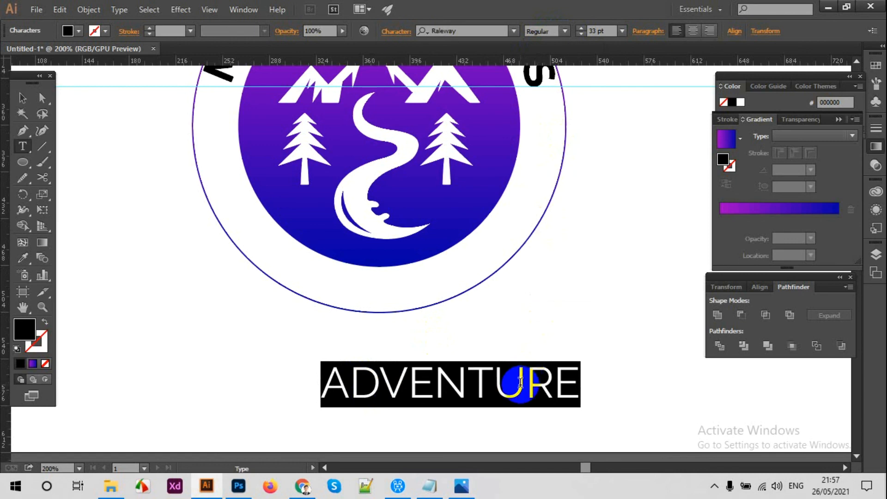
# Reduce the ADVENTURE text to 26 pt and widen its letter spacing.
pyautogui.click(581, 34)
pyautogui.click(580, 33)
pyautogui.click(581, 33)
pyautogui.click(581, 34)
pyautogui.hotkey('alt', 'Right')
pyautogui.hotkey('alt', 'Right')
pyautogui.hotkey('alt', 'Right')
pyautogui.hotkey('alt', 'Right')
pyautogui.hotkey('alt', 'Right')
pyautogui.hotkey('alt', 'Right')
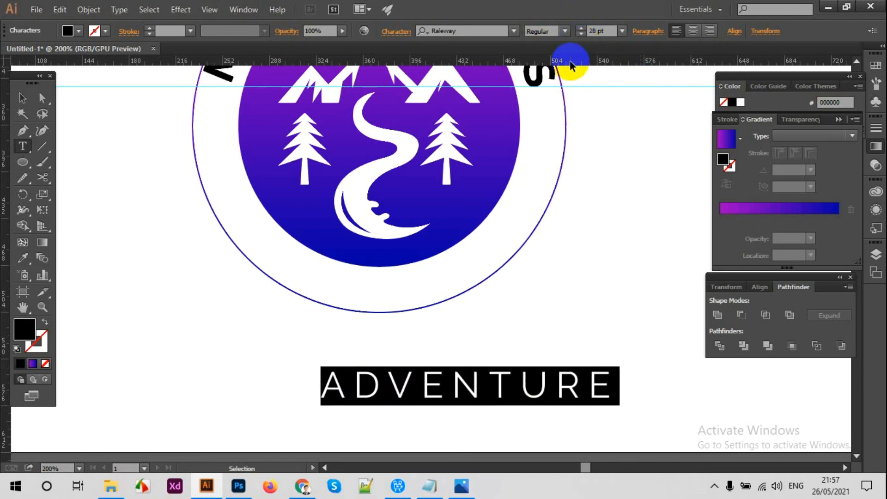
pyautogui.click(581, 35)
pyautogui.click(581, 34)
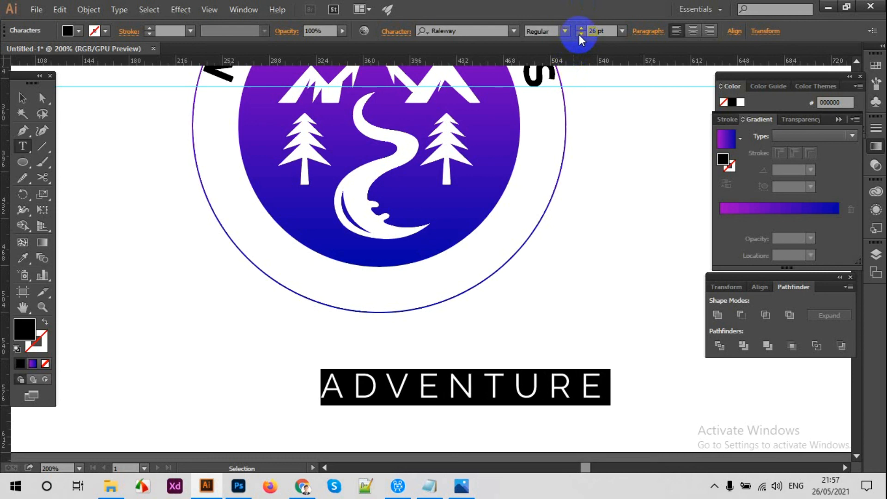
# Move the ADVENTURE text up into the bottom of the ring, centred under the gradient circle.
pyautogui.click(22, 97)
pyautogui.click(496, 401)
pyautogui.moveTo(413, 305); pyautogui.dragTo(402, 292)
pyautogui.moveTo(518, 324); pyautogui.dragTo(420, 335)
# Warp the ADVENTURE text with a horizontal Arc effect at -58% bend so that it curves along the ring's lower edge.
pyautogui.click(209, 9)
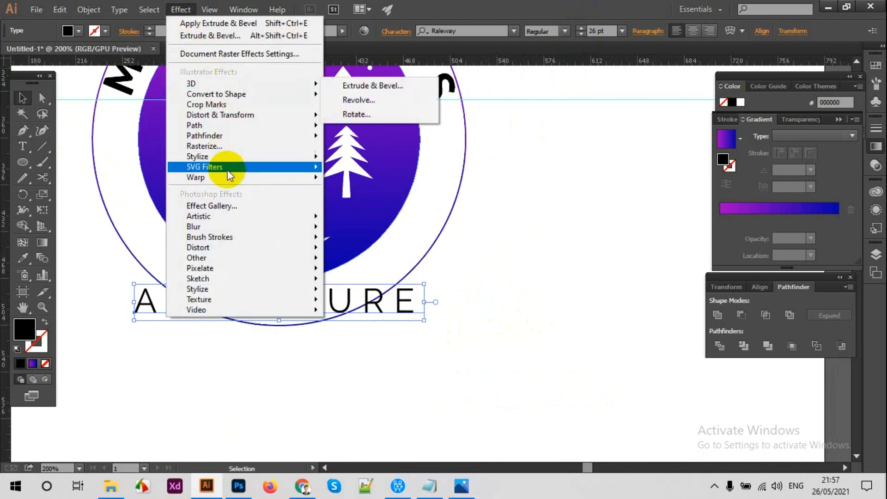
pyautogui.click(351, 180)
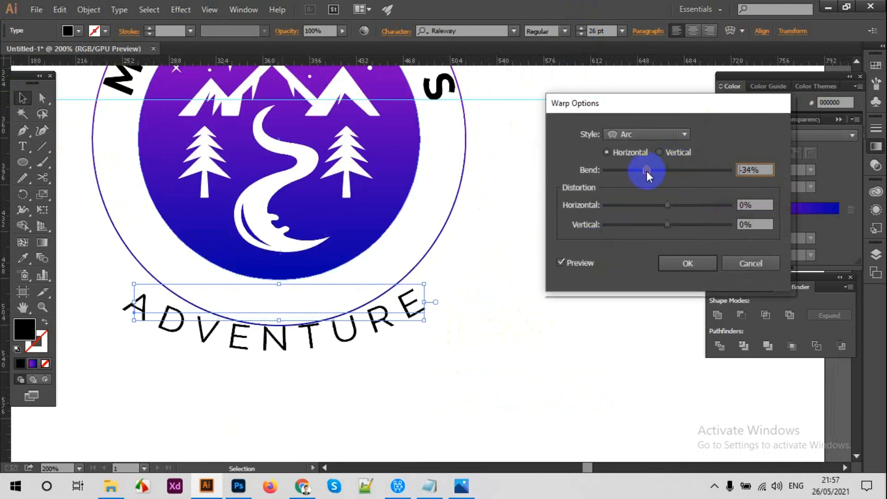
pyautogui.click(650, 134)
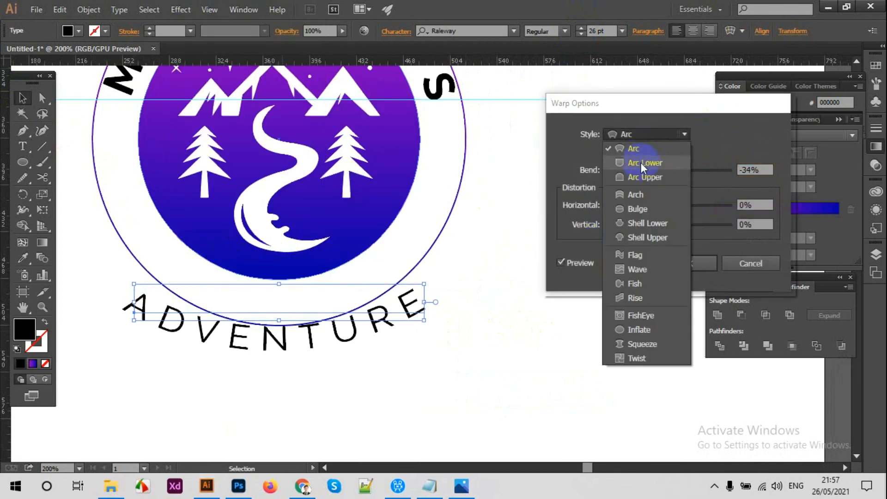
pyautogui.click(641, 163)
pyautogui.click(638, 134)
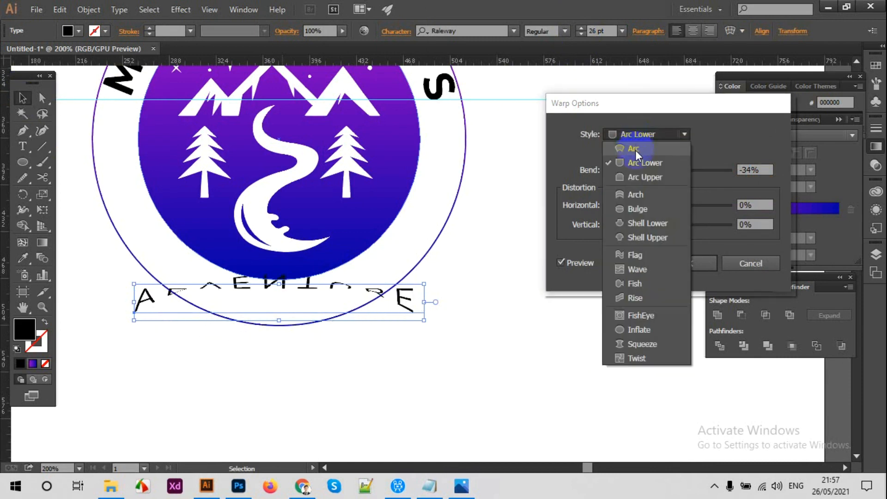
pyautogui.click(636, 148)
pyautogui.click(634, 169)
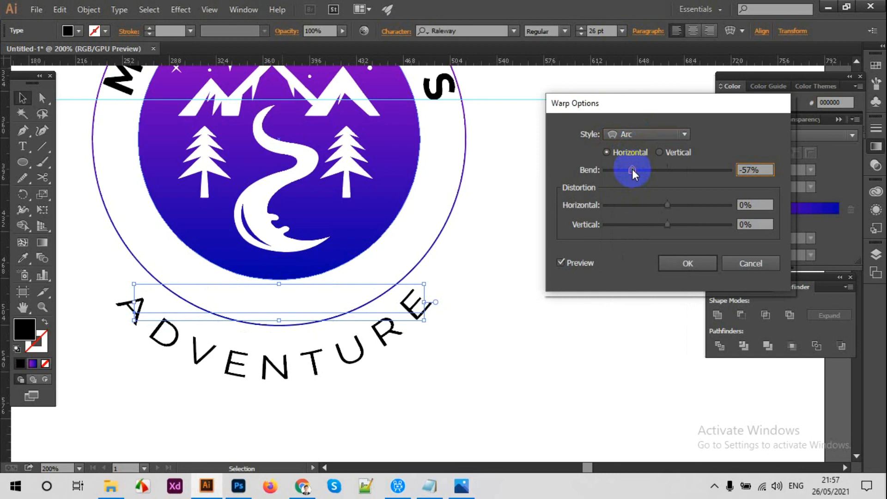
pyautogui.moveTo(633, 169); pyautogui.dragTo(632, 169)
pyautogui.click(689, 271)
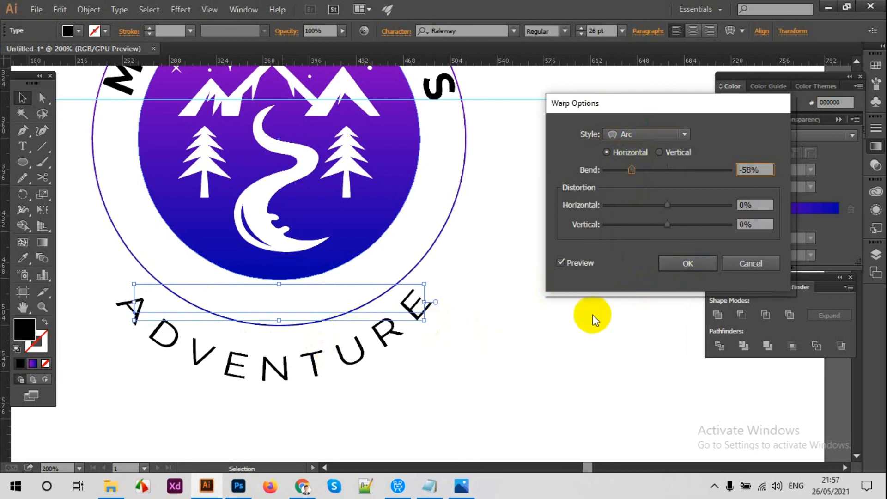
# Move the curved ADVENTURE text up and slightly right into the band between the gradient circle and the outer ring.
pyautogui.press('Up')
pyautogui.press('Up')
pyautogui.press('Up')
pyautogui.press('Up')
pyautogui.press('Up')
pyautogui.press('Up')
pyautogui.press('Up')
pyautogui.press('Up')
pyautogui.press('Up')
pyautogui.press('Up')
pyautogui.press('Up')
pyautogui.press('Up')
pyautogui.press('Up')
pyautogui.press('Up')
pyautogui.press('Up')
pyautogui.press('Up')
pyautogui.press('Up')
pyautogui.press('Up')
pyautogui.press('Up')
pyautogui.press('Up')
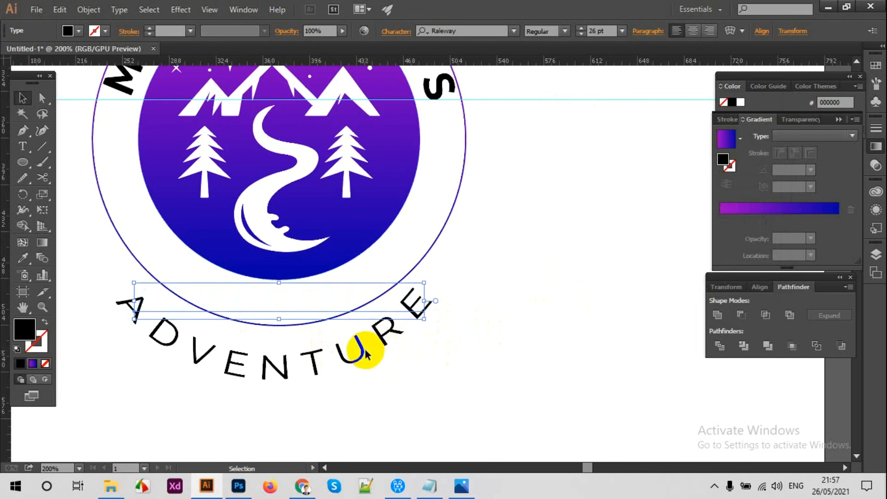
pyautogui.press('Up')
pyautogui.press('Up')
pyautogui.press('Up')
pyautogui.press('Up')
pyautogui.press('Up')
pyautogui.press('Up')
pyautogui.press('Up')
pyautogui.press('Up')
pyautogui.press('Up')
pyautogui.press('Up')
pyautogui.press('Up')
pyautogui.press('Up')
pyautogui.press('Up')
pyautogui.press('Up')
pyautogui.press('Up')
pyautogui.press('Up')
pyautogui.press('Up')
pyautogui.press('Up')
pyautogui.press('Up')
pyautogui.press('Up')
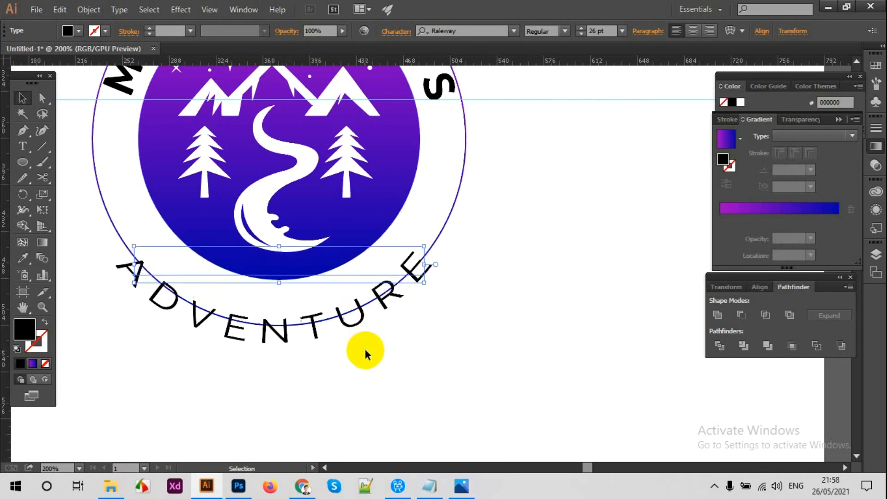
pyautogui.press('Up')
pyautogui.press('Right')
pyautogui.press('Right')
pyautogui.press('Right')
pyautogui.press('Up')
pyautogui.press('Up')
pyautogui.press('Right')
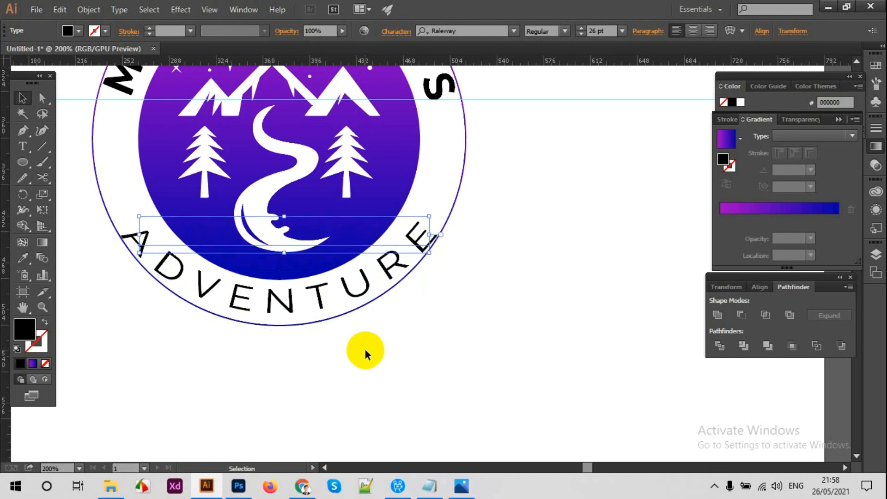
pyautogui.press('Right')
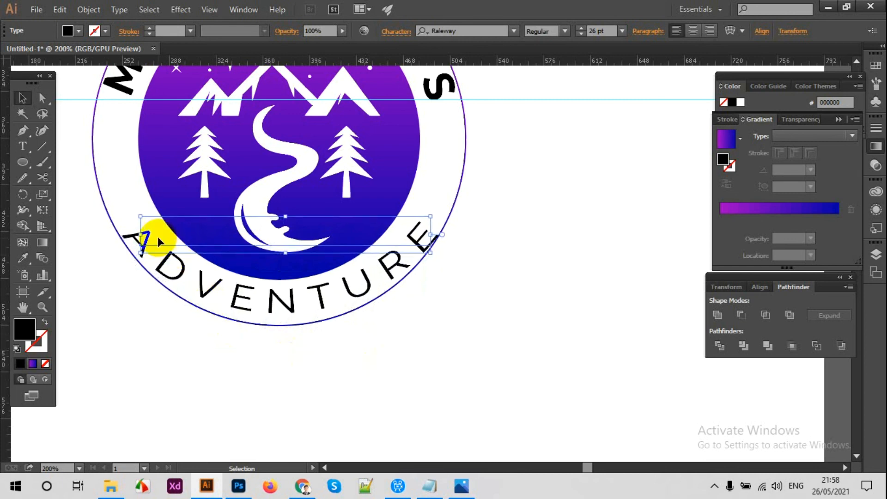
# Narrow the ADVENTURE text from both ends and nudge it down to fit evenly between the gradient circle and outer ring.
pyautogui.moveTo(141, 236); pyautogui.dragTo(146, 236)
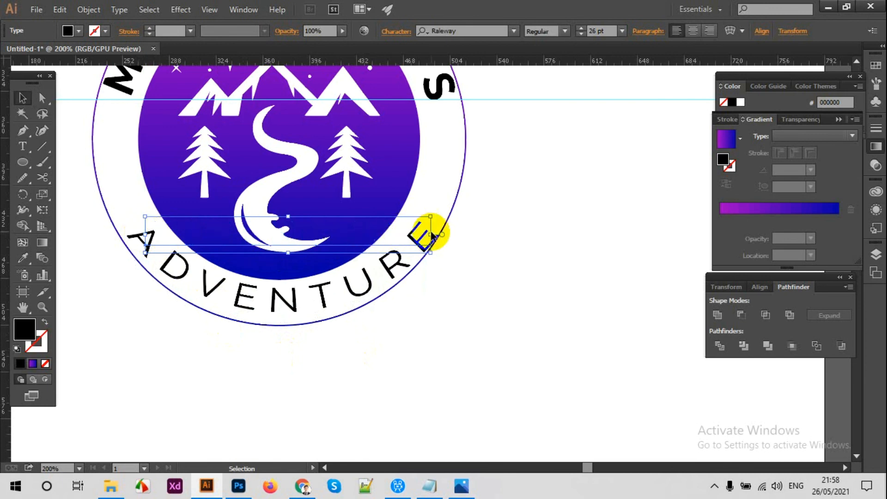
pyautogui.moveTo(430, 237); pyautogui.dragTo(423, 237)
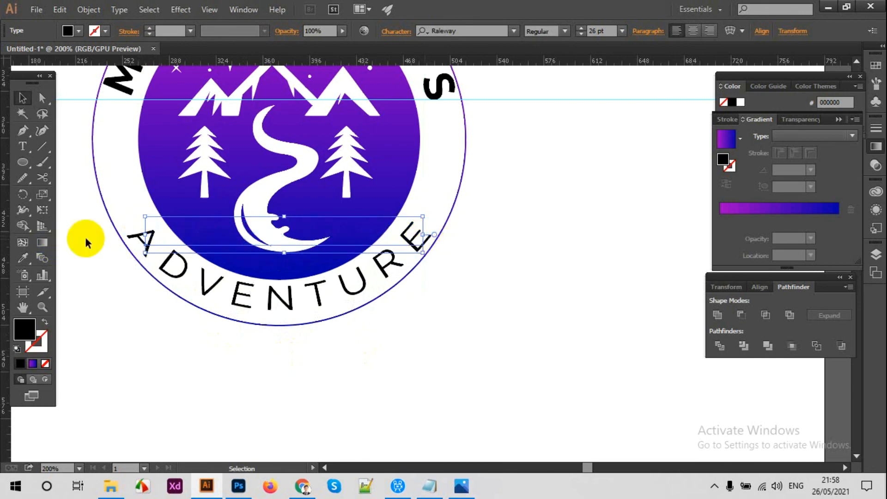
pyautogui.moveTo(146, 235); pyautogui.dragTo(158, 236)
pyautogui.moveTo(421, 235); pyautogui.dragTo(413, 235)
pyautogui.press('Down')
pyautogui.press('Down')
pyautogui.press('Down')
pyautogui.press('Down')
pyautogui.press('Down')
pyautogui.press('Down')
pyautogui.press('Down')
pyautogui.press('Down')
pyautogui.press('Down')
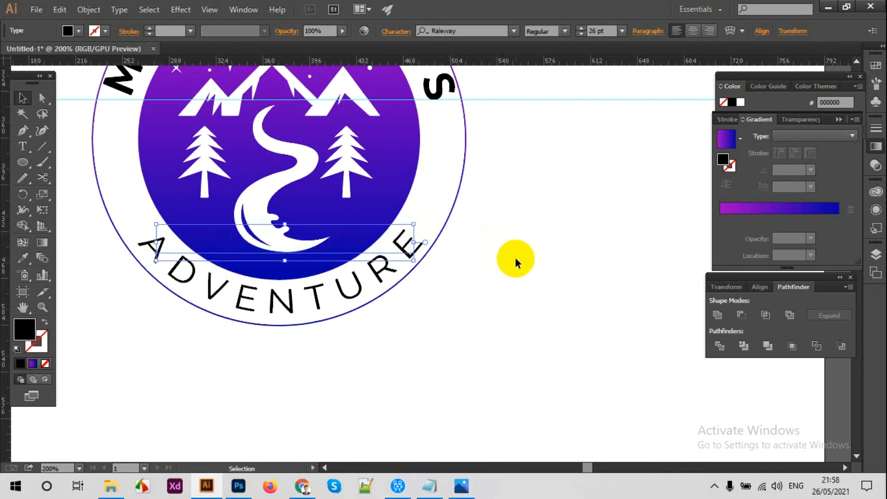
# Expand the appearance of the warped ADVENTURE text and deselect it.
pyautogui.click(99, 12)
pyautogui.click(133, 163)
pyautogui.click(461, 349)
# Place matching small black circles on both sides of the ring band, between the ends of MOUNTAINS and ADVENTURE.
pyautogui.scroll(1, 466, 349)
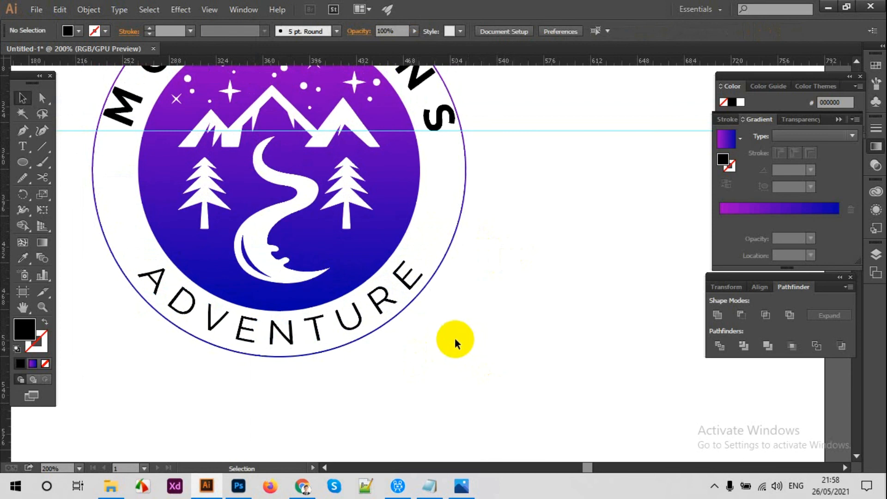
pyautogui.scroll(1, 460, 347)
pyautogui.click(24, 163)
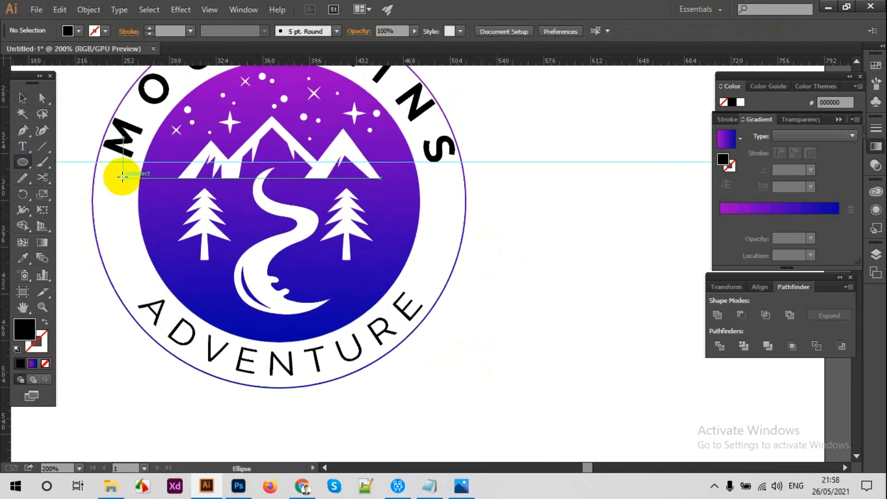
pyautogui.moveTo(114, 204); pyautogui.dragTo(445, 224)
pyautogui.click(23, 98)
pyautogui.click(116, 208)
# Sample the large circle's purple-to-blue gradient onto both small side circles and deselect them.
pyautogui.click(23, 258)
pyautogui.click(170, 272)
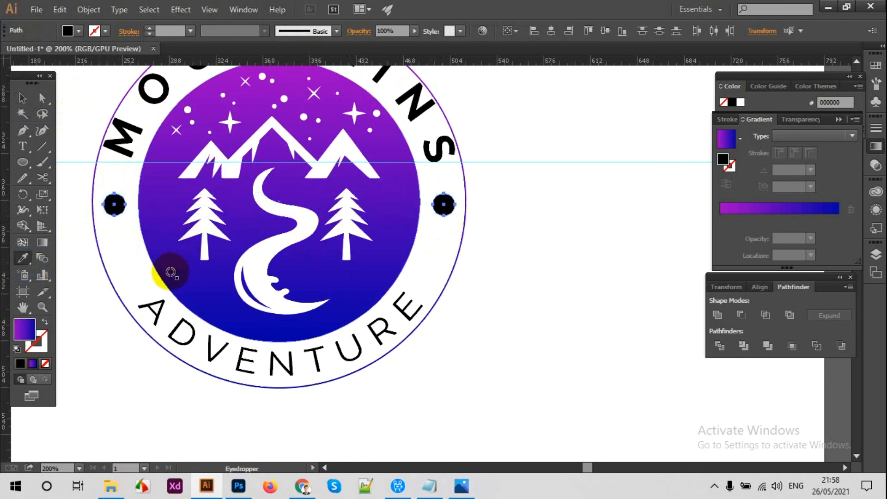
pyautogui.click(22, 96)
pyautogui.click(79, 119)
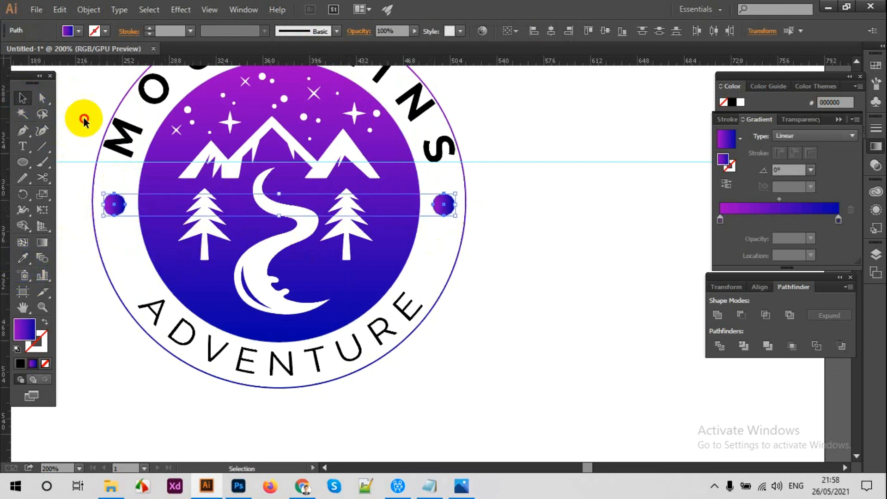
# Delete the thin outer ring around the text and hide the horizontal guide.
pyautogui.click(445, 285)
pyautogui.press('Delete')
pyautogui.rightClick(511, 161)
pyautogui.click(549, 264)
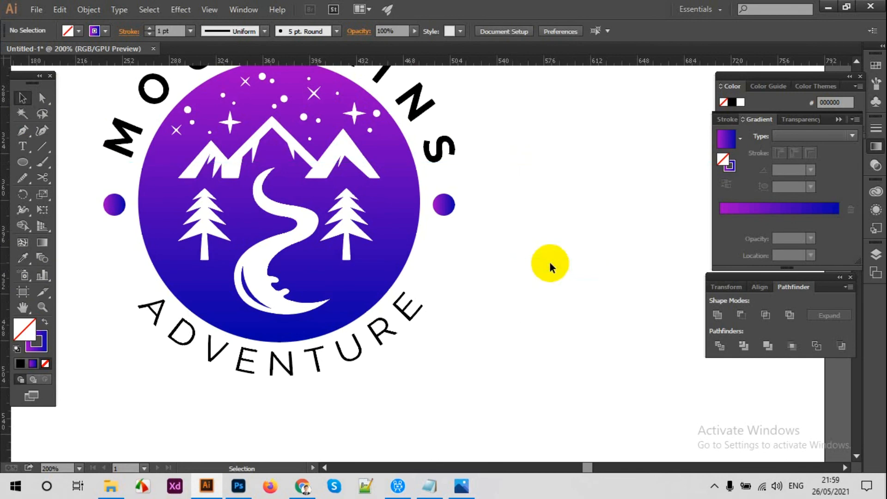
pyautogui.hotkey('ctrl', '-')
pyautogui.hotkey('ctrl', '-')
pyautogui.scroll(2, 550, 263)
pyautogui.moveTo(506, 196); pyautogui.dragTo(526, 210)
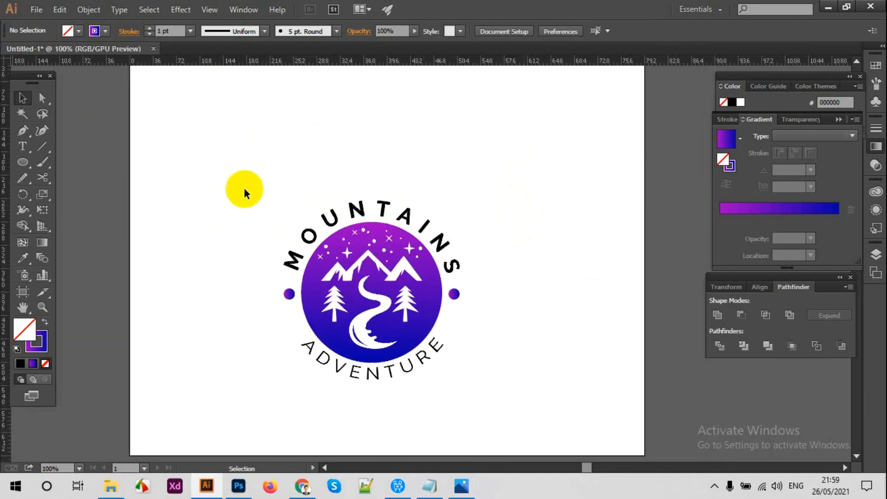